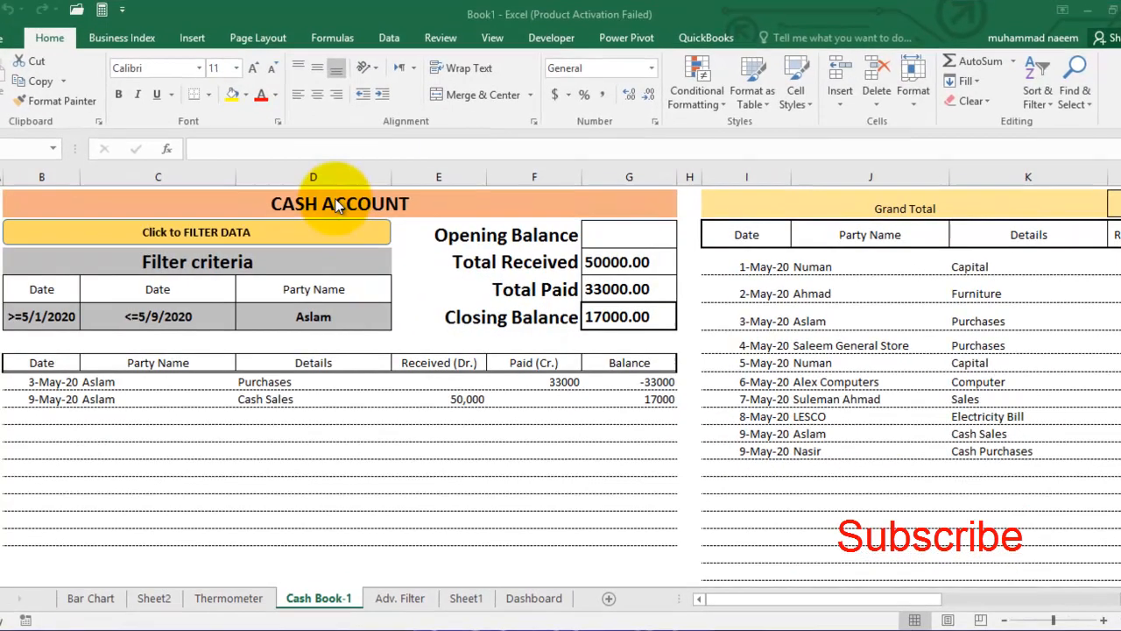
Examine the filtered Cash Account report and the full cash ledger with all dated transactions on the Cash Book-1 sheet.
scroll(368, 241, "up", 1)
left_click(361, 237)
left_click_drag(361, 236, 367, 480)
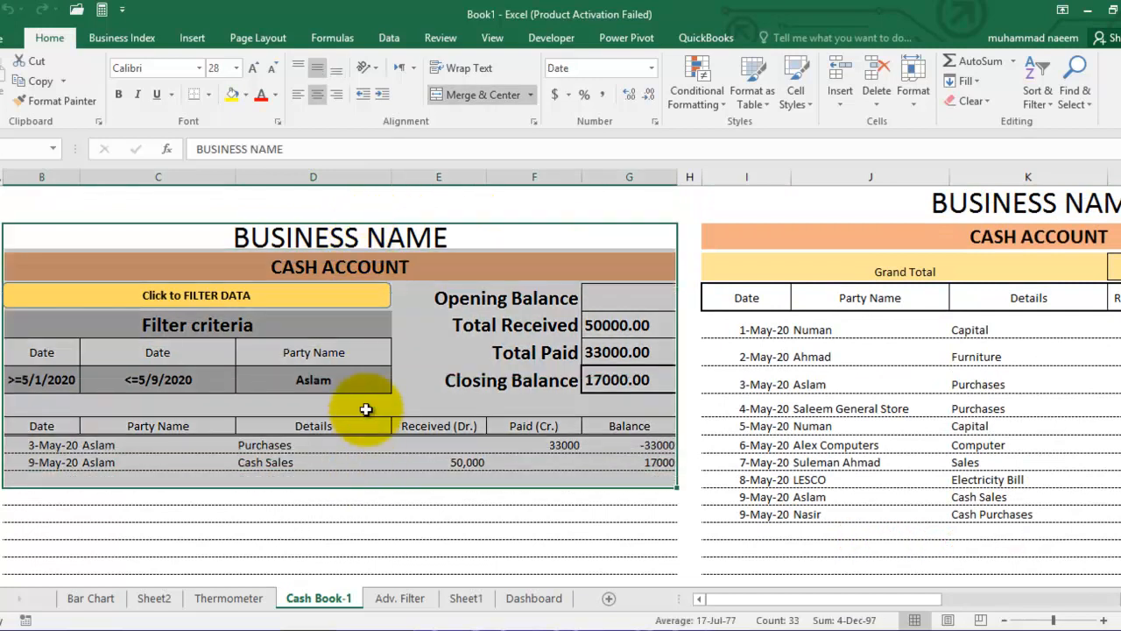
left_click(425, 463)
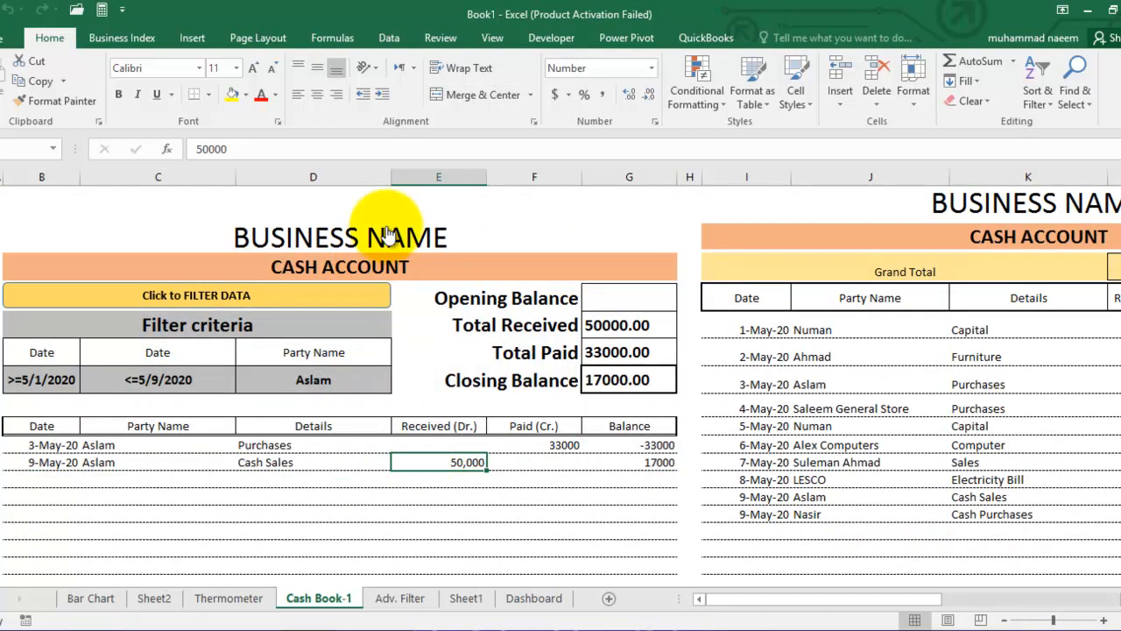
scroll(381, 242, "down", 1)
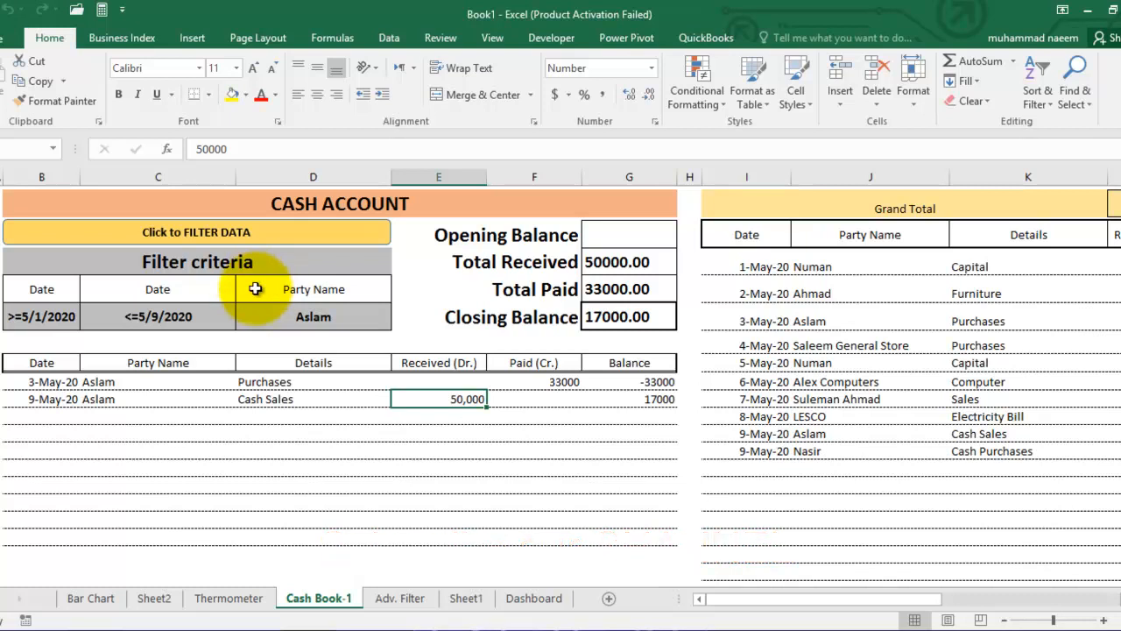
left_click_drag(792, 602, 863, 603)
scroll(540, 359, "up", 1)
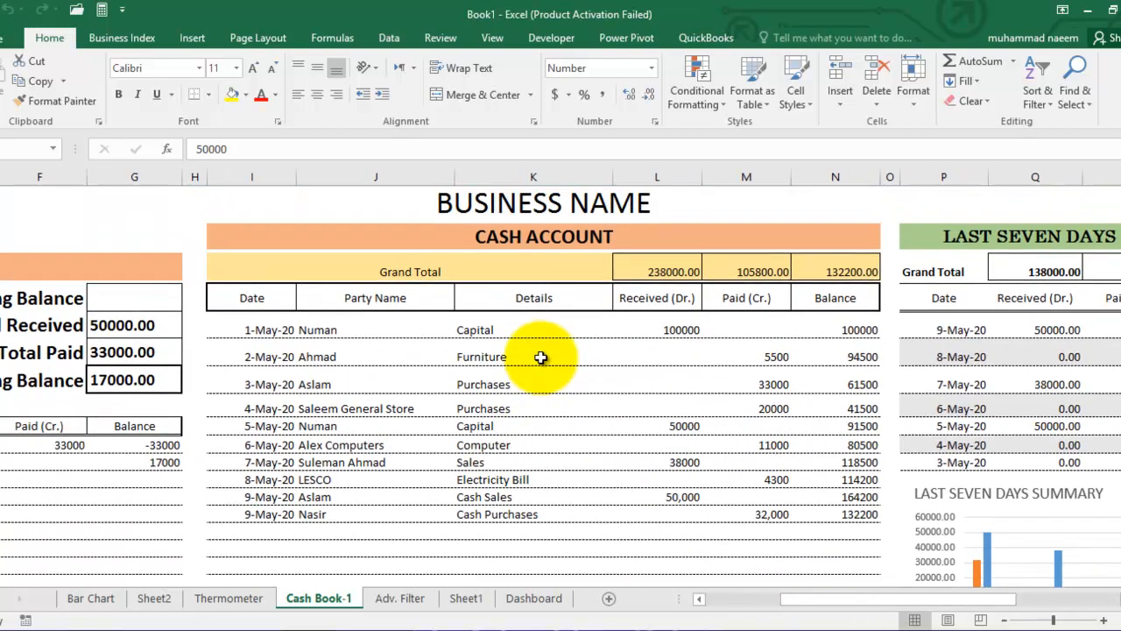
left_click(535, 205)
left_click_drag(535, 244, 400, 493)
left_click(401, 496)
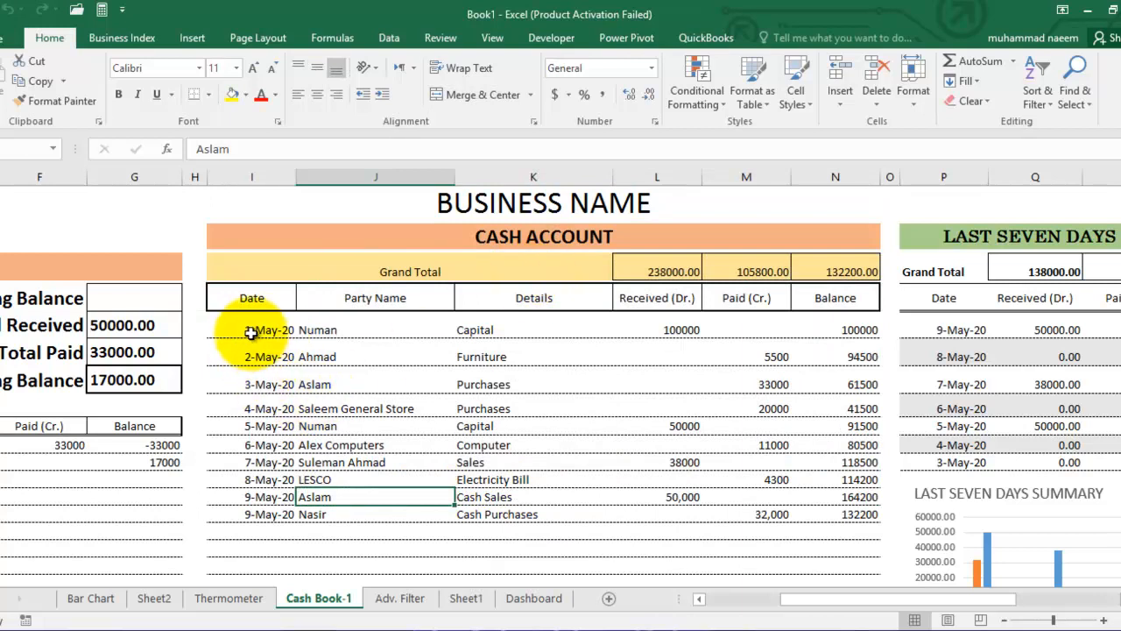
left_click_drag(233, 326, 814, 513)
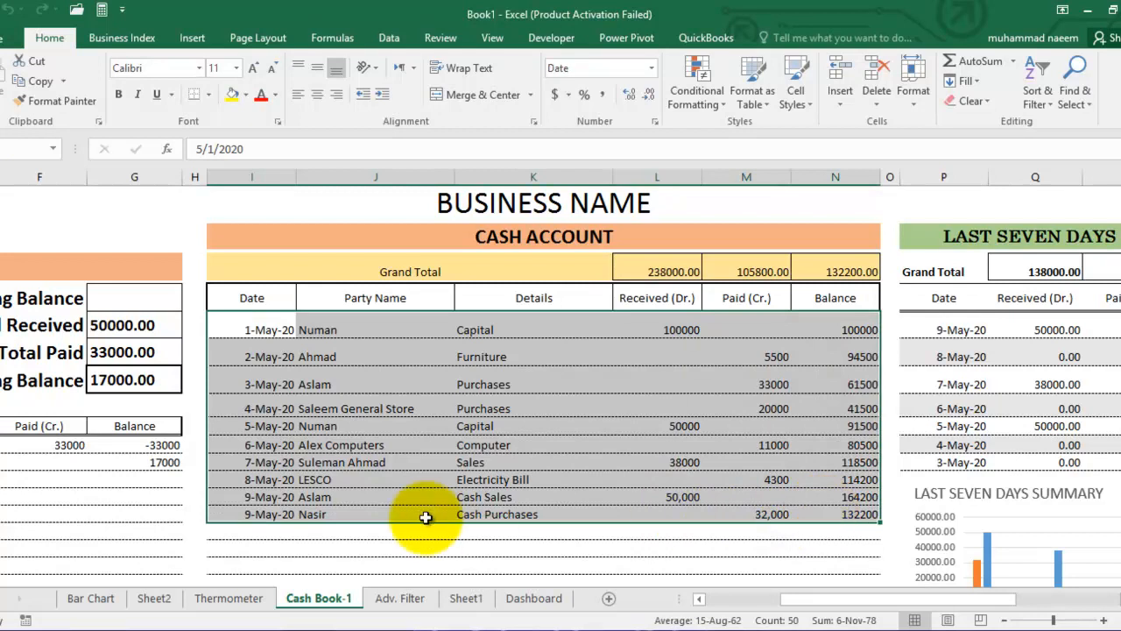
Inspect the filtered transaction rows and the two Date headings in the Filter criteria block.
left_click_drag(911, 605, 776, 613)
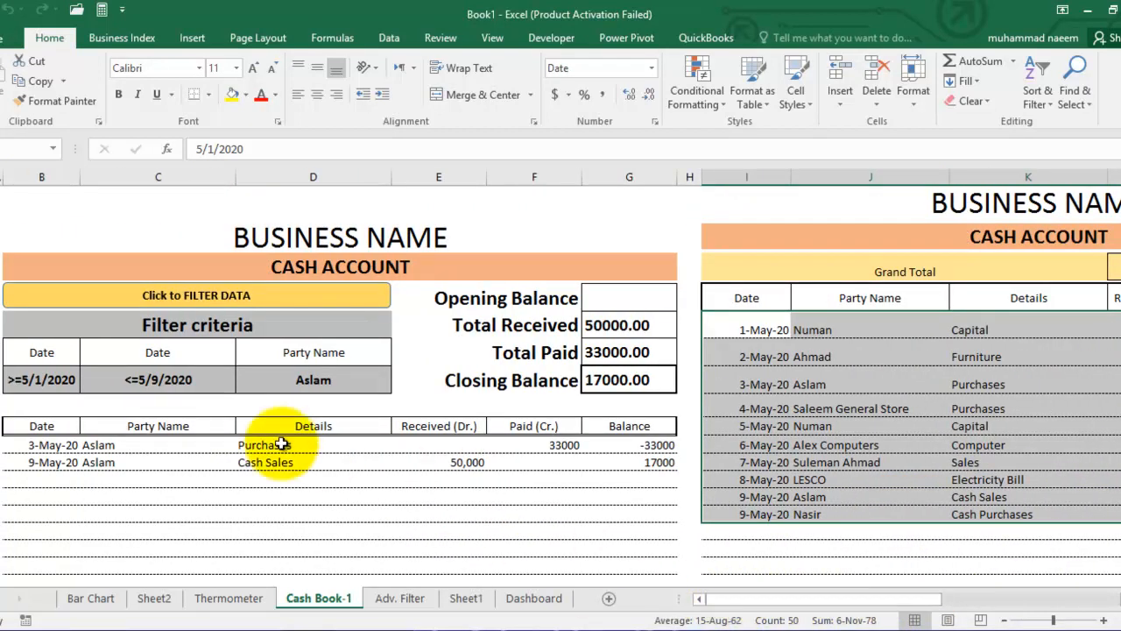
left_click(187, 446)
left_click(215, 476)
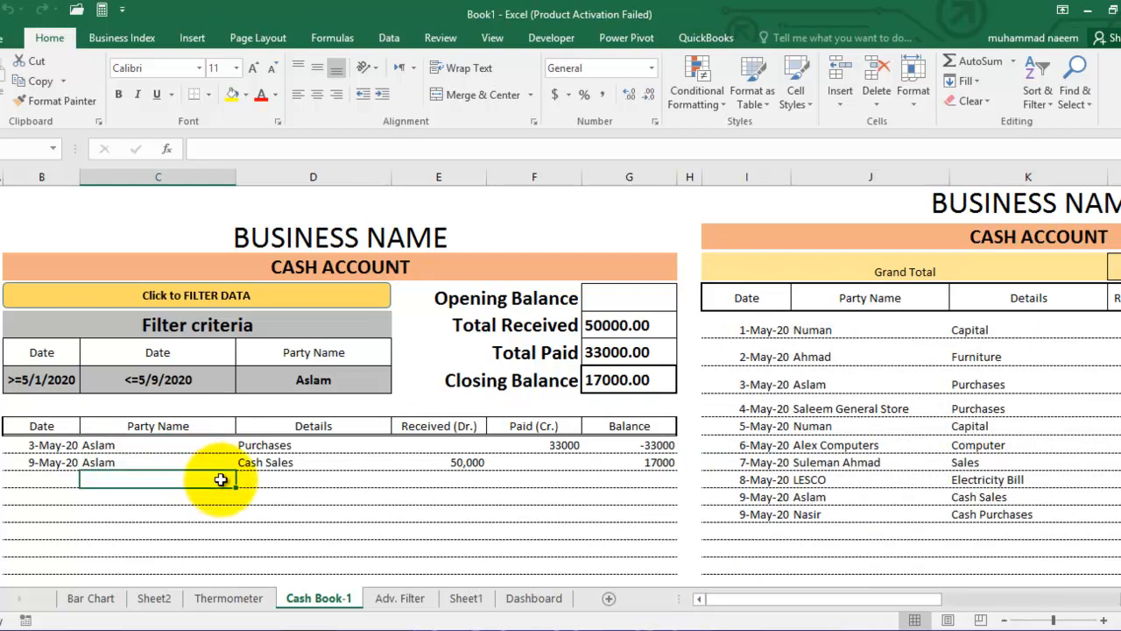
left_click(43, 353)
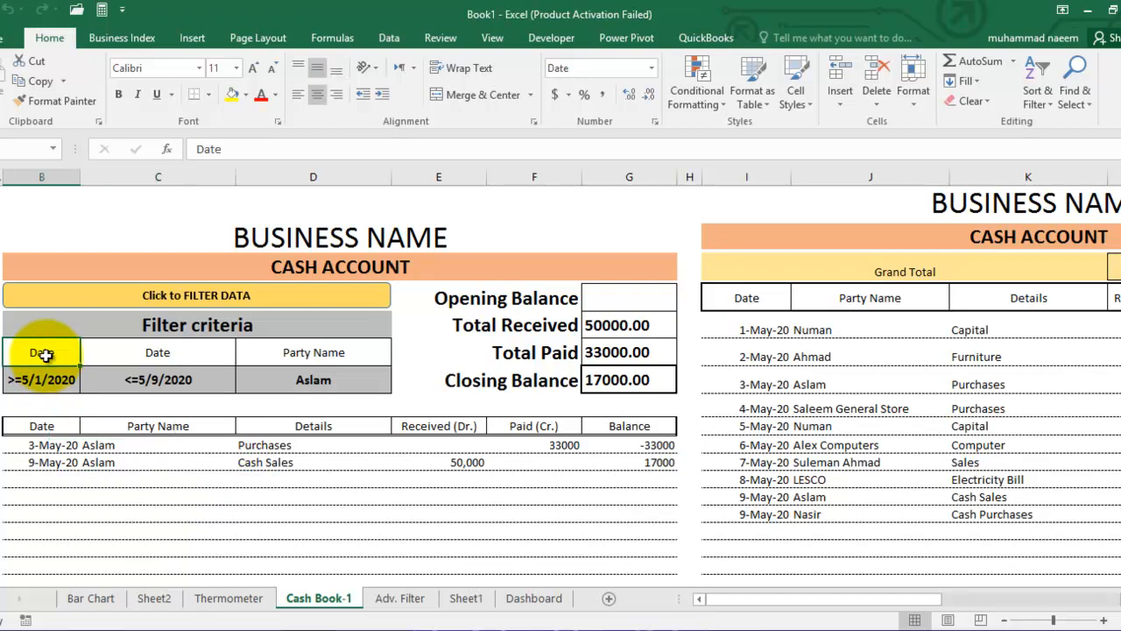
left_click(173, 353)
left_click(35, 352)
left_click(128, 353)
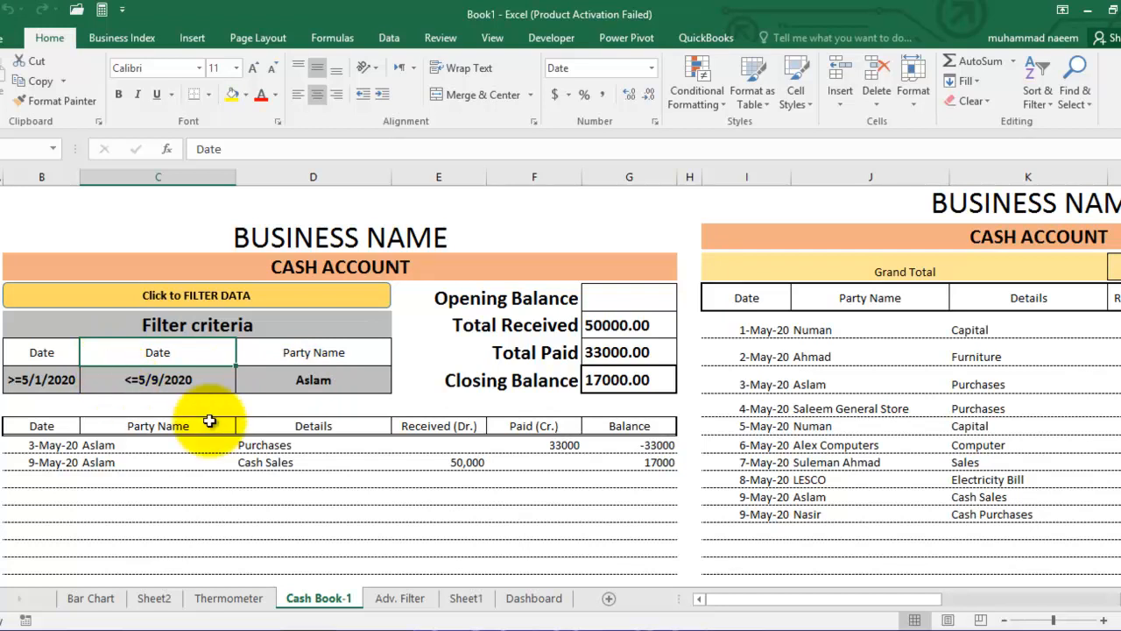
Clear the Party Name criterion and filter the cash account for all parties from 5/1/2020 to 5/9/2020.
left_click(315, 380)
key("Delete")
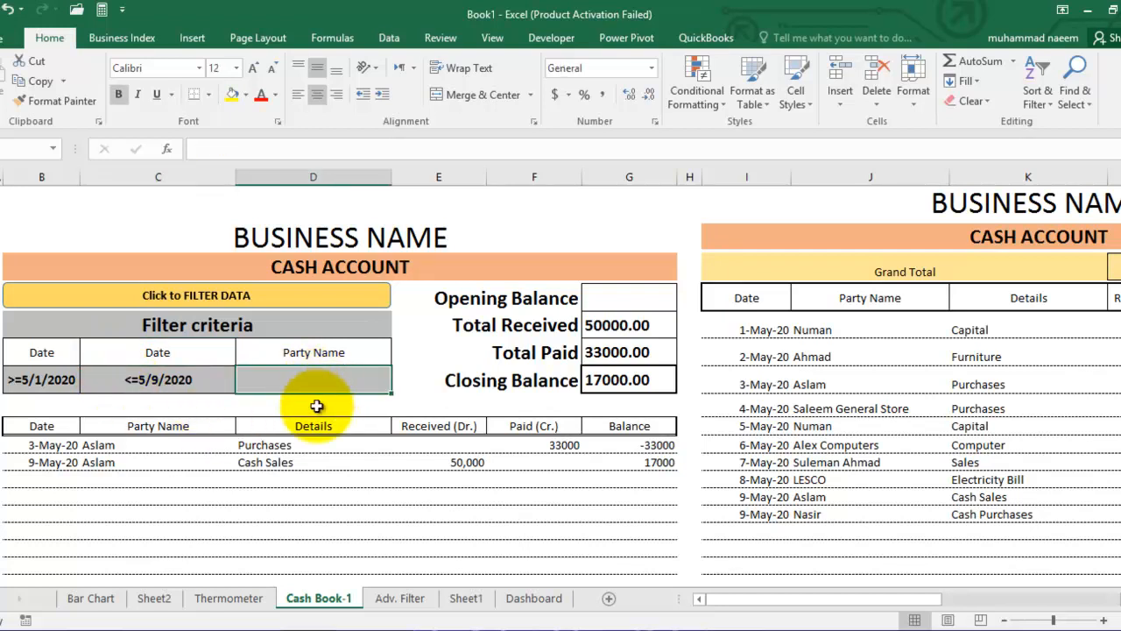
left_click(42, 380)
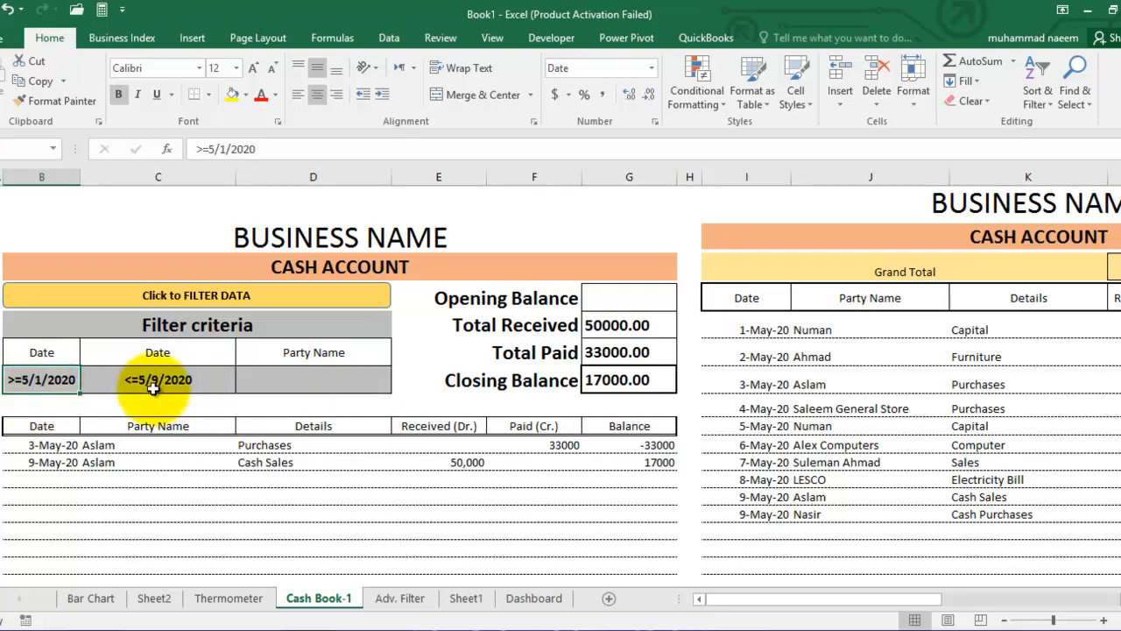
scroll(154, 390, "down", 1)
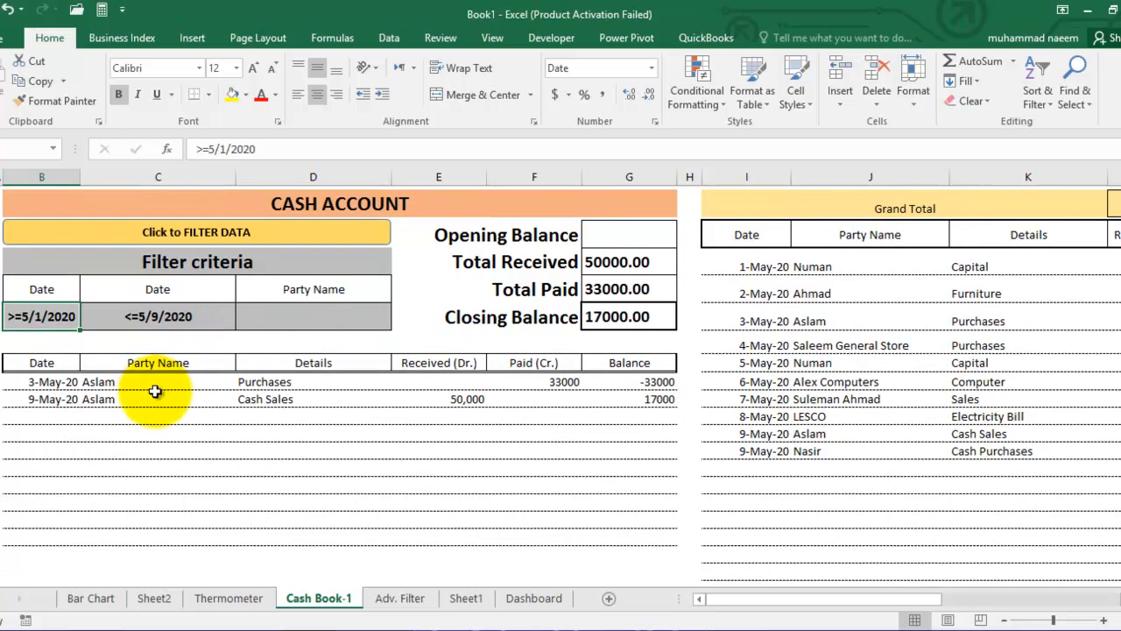
scroll(153, 385, "up", 1)
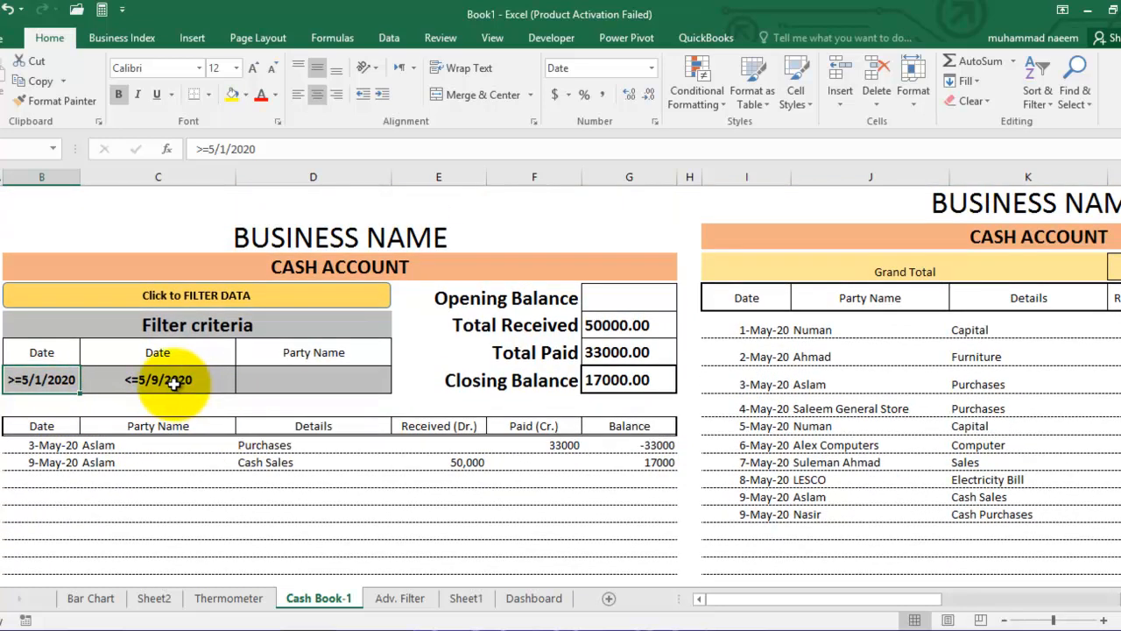
left_click(214, 300)
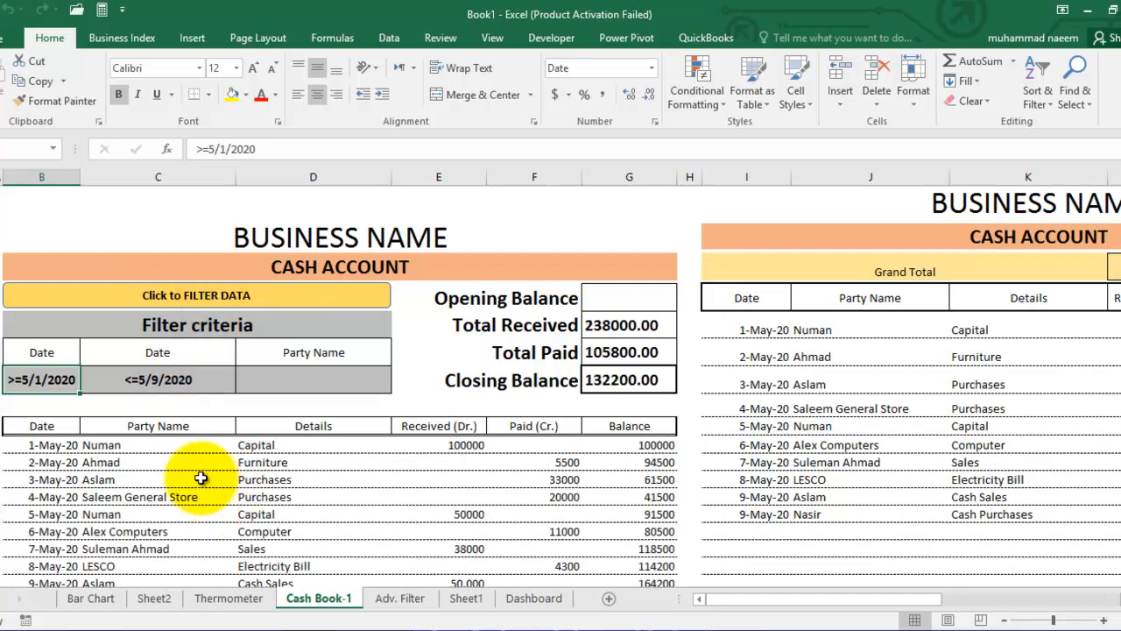
scroll(162, 508, "down", 1)
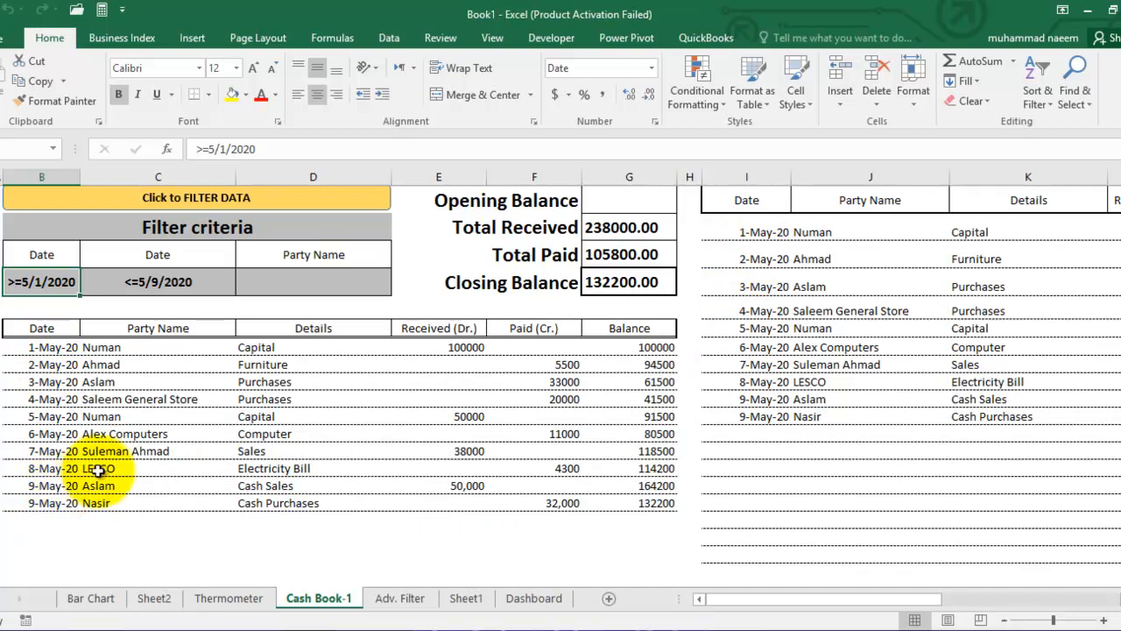
Set the end date criterion to <=5/4/2020, filter the cash account and check the listed rows.
left_click(152, 282)
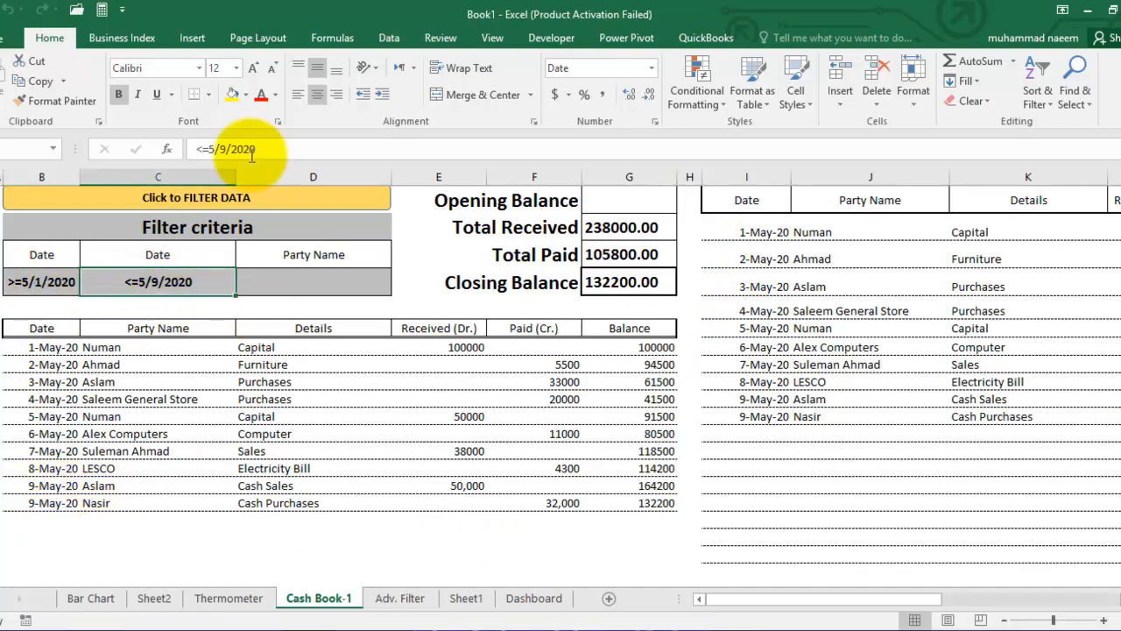
left_click(224, 149)
key("BackSpace")
type("9")
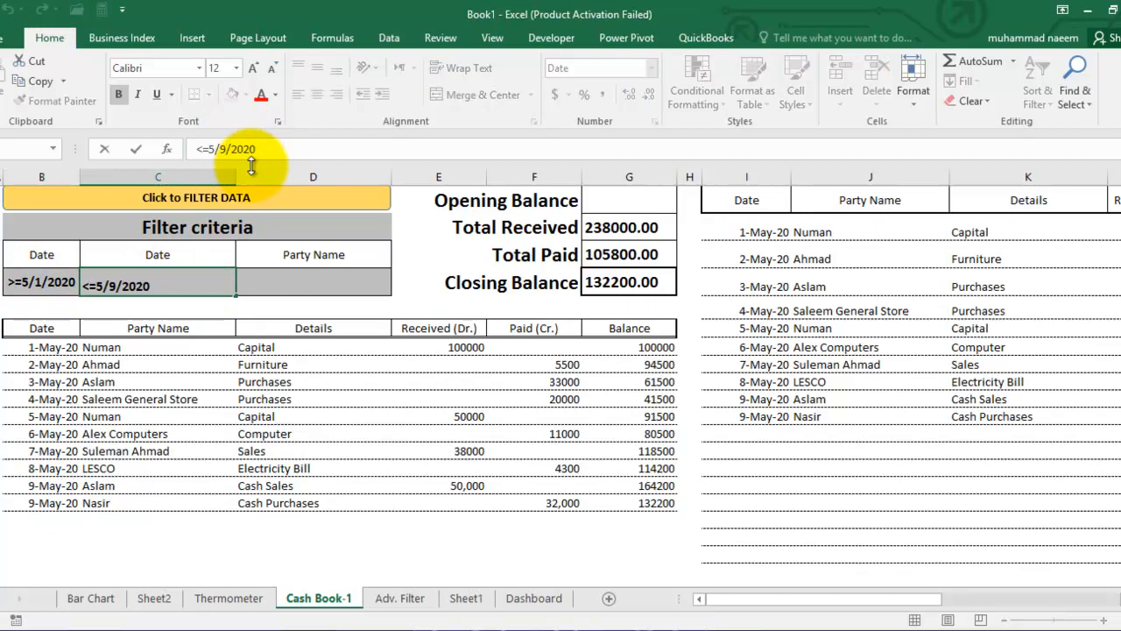
key("BackSpace")
type("4")
key("Return")
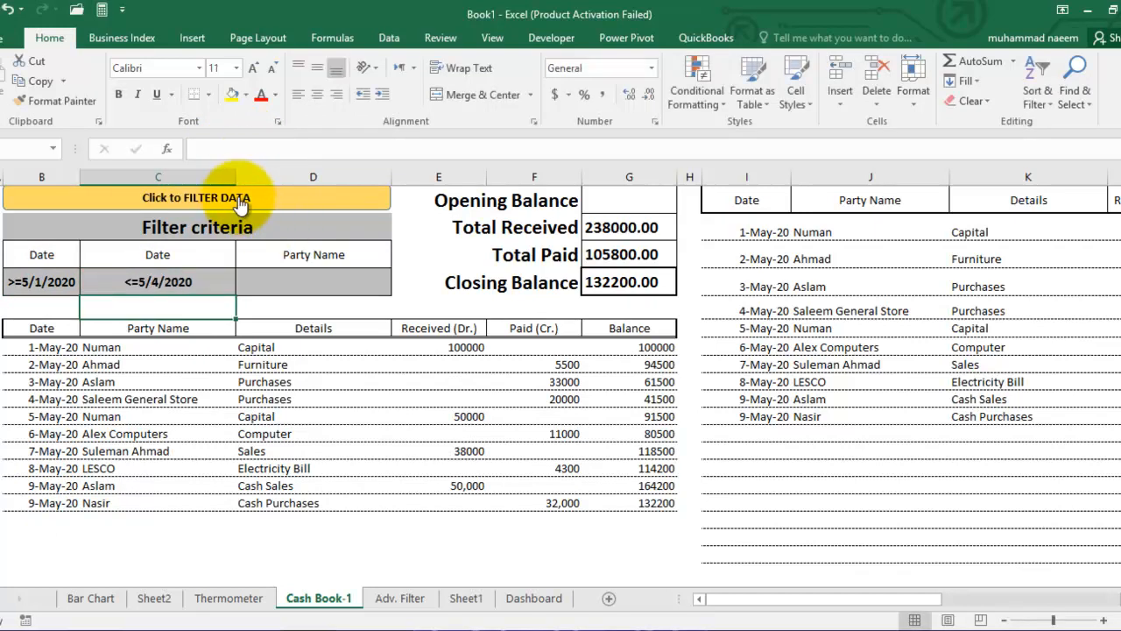
left_click(238, 203)
left_click_drag(48, 382, 626, 413)
left_click(300, 467)
Set the filter criteria dates to >=5/4/2020 and <=5/7/2020.
left_click(50, 285)
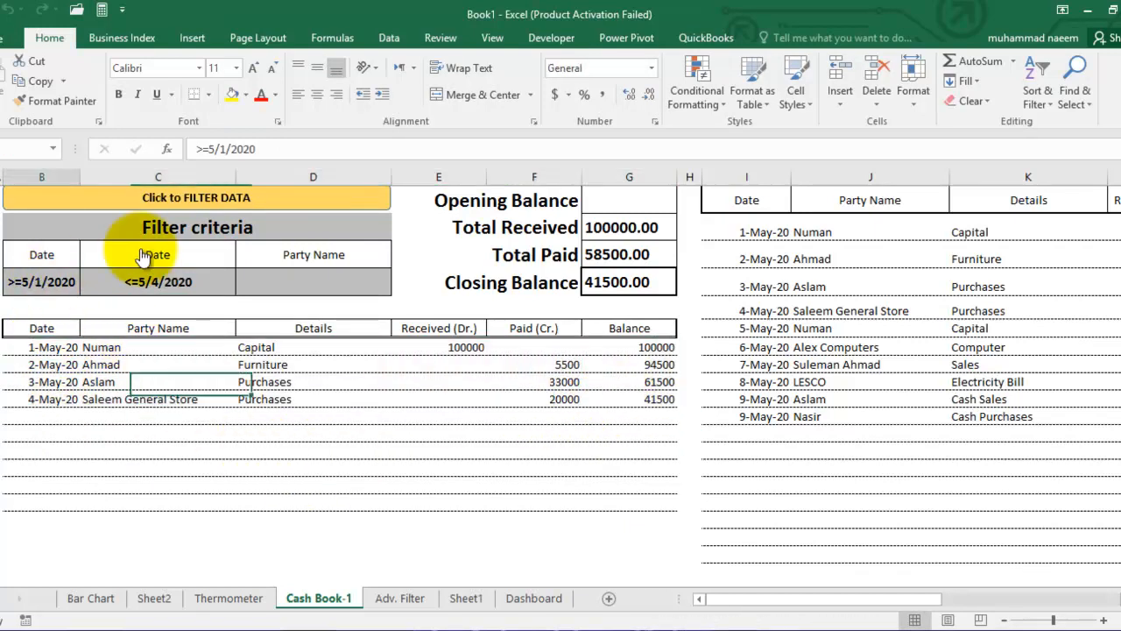
left_click(225, 149)
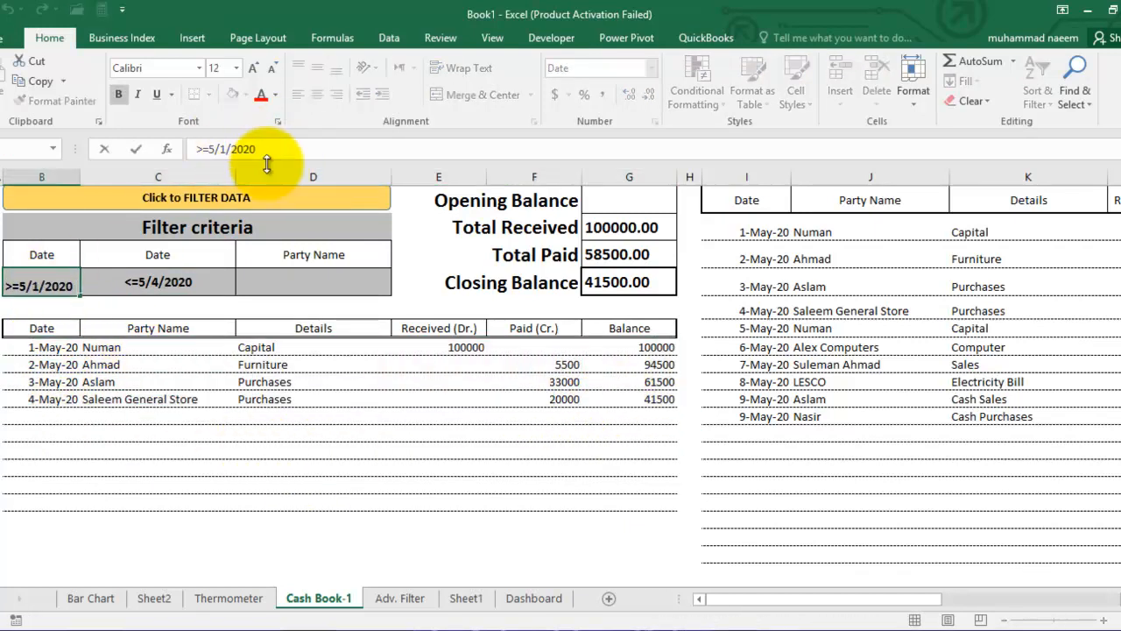
key("BackSpace")
type("4")
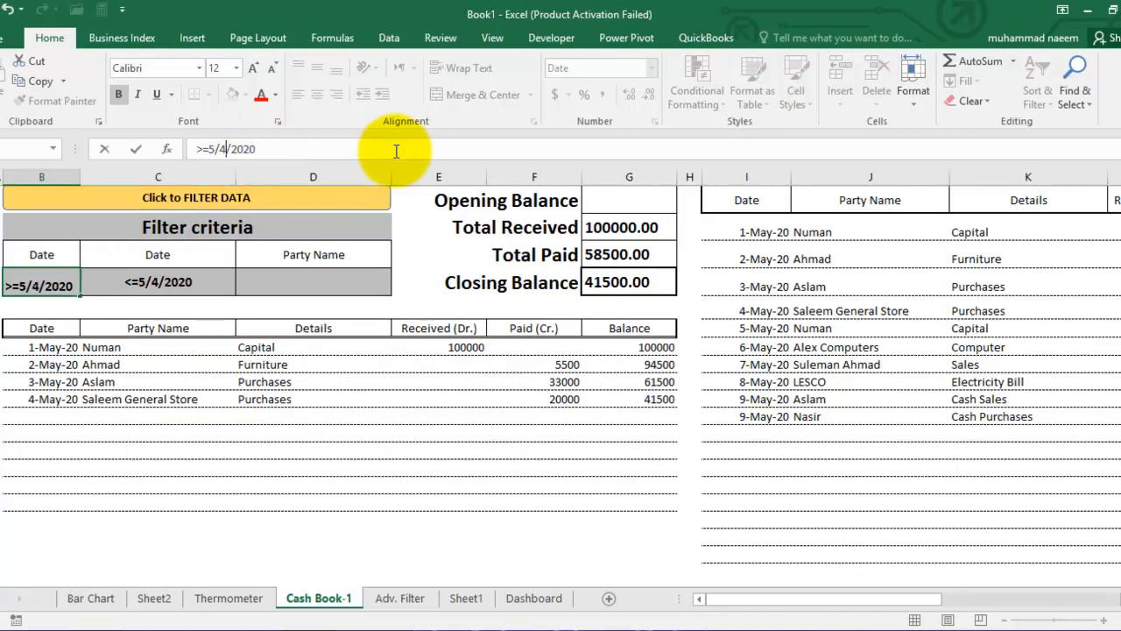
left_click(173, 282)
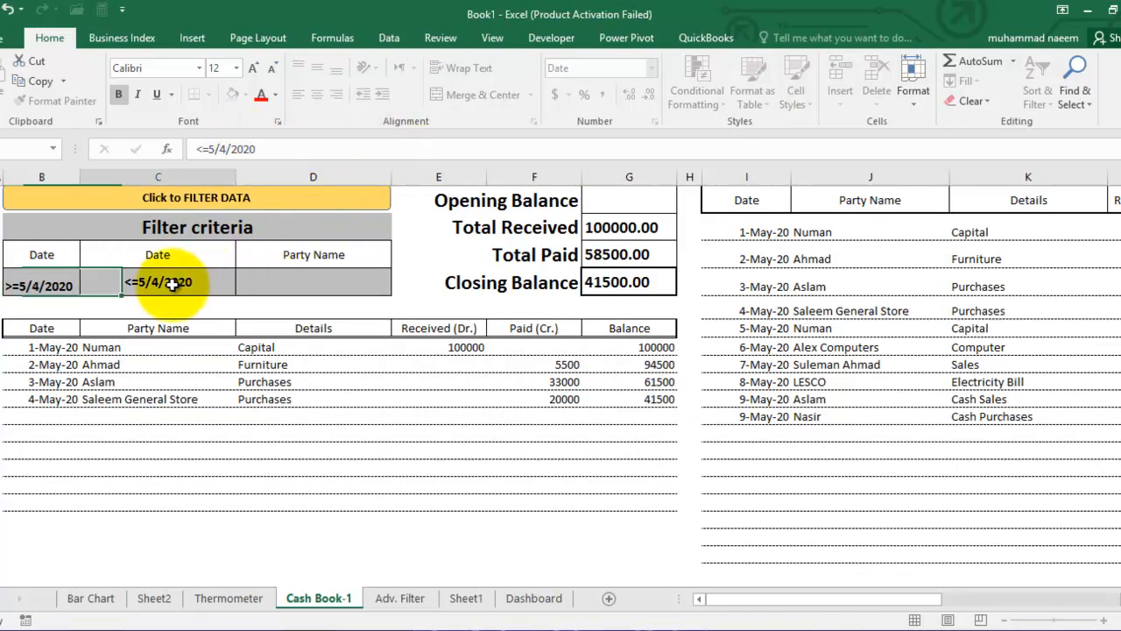
left_click(226, 149)
key("BackSpace")
type("7")
key("Return")
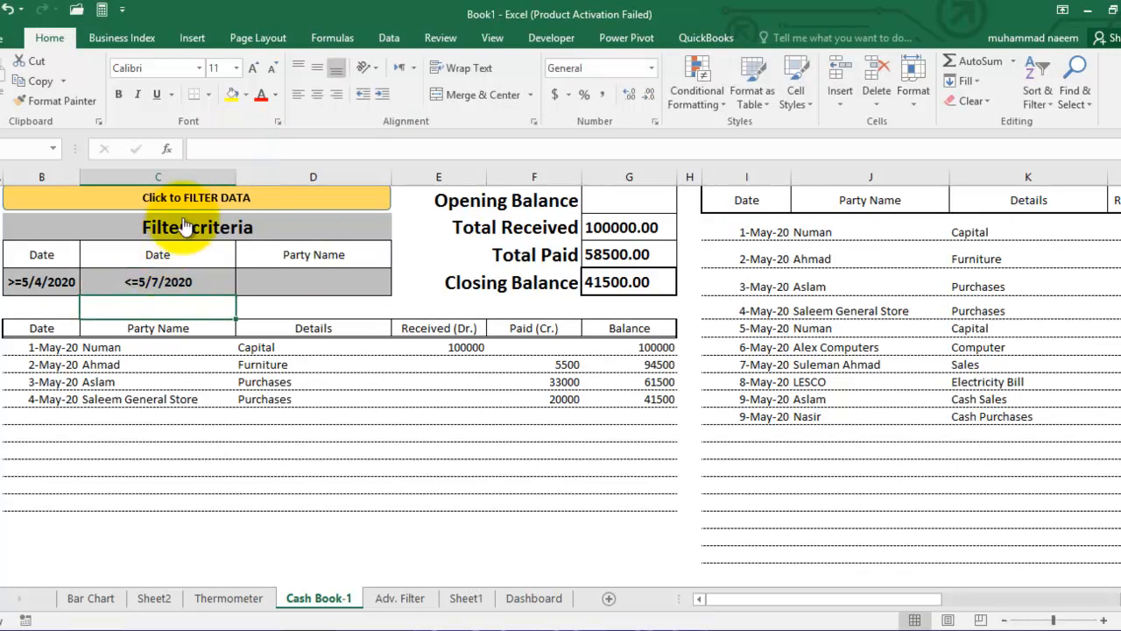
Filter the cash account by the new date range and review the listed rows, running balance and summary totals.
left_click(206, 195)
left_click_drag(31, 347, 648, 400)
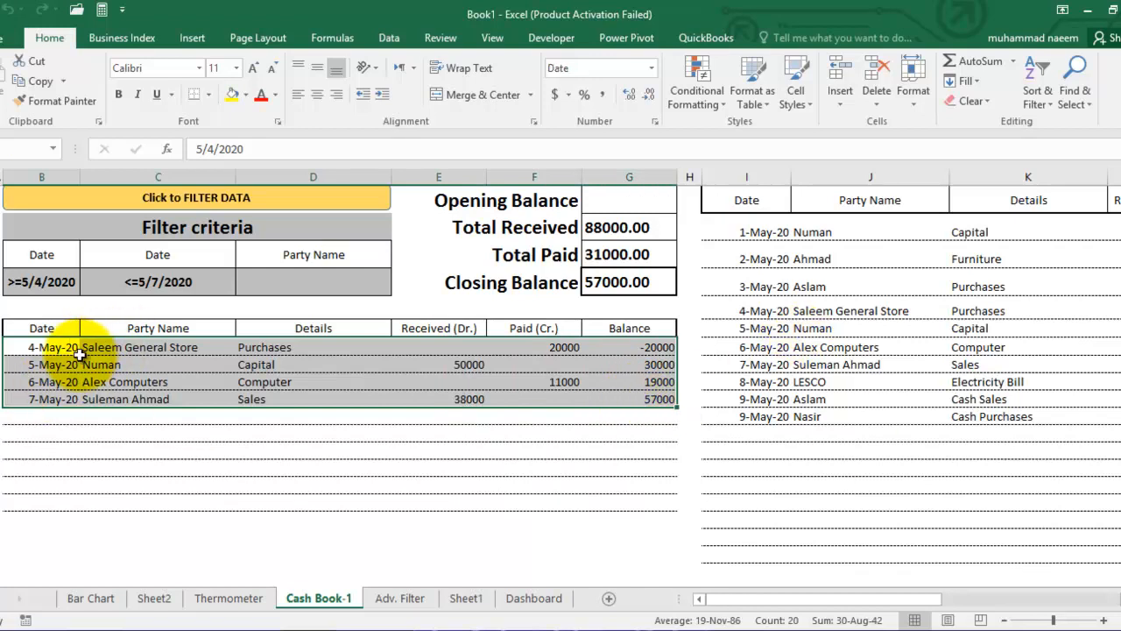
left_click_drag(646, 349, 648, 400)
left_click_drag(619, 228, 618, 282)
scroll(96, 271, "up", 1)
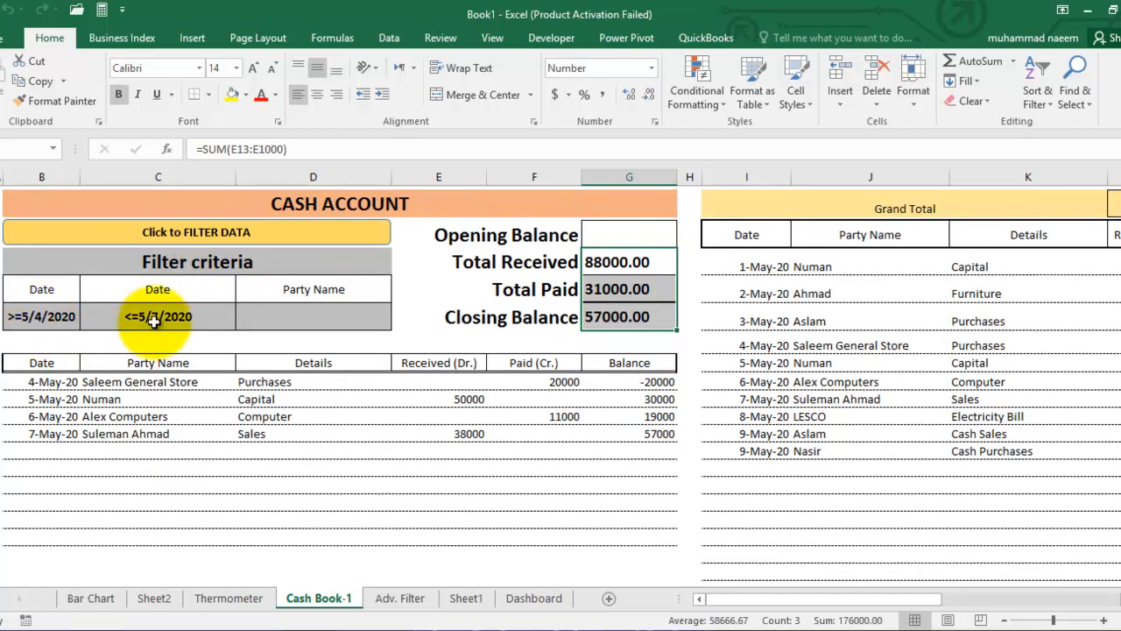
Enter the party of the 3-May-20 Purchases entry as Party Name criterion, filter, and compare with the ledger rows for 4 to 7 May.
left_click(299, 315)
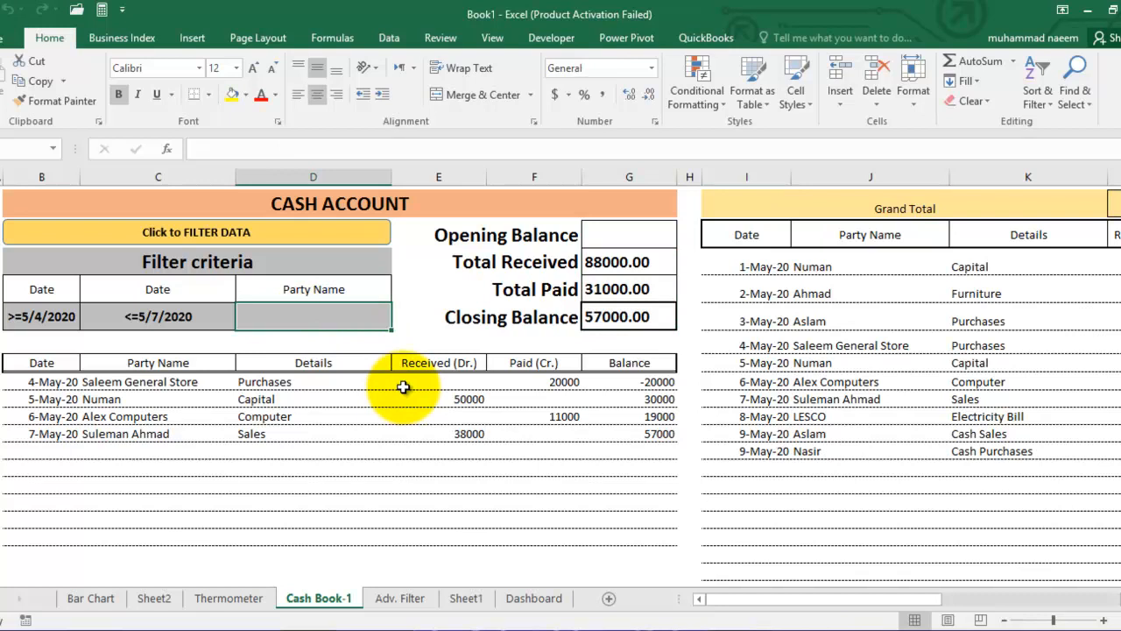
type("Aslam")
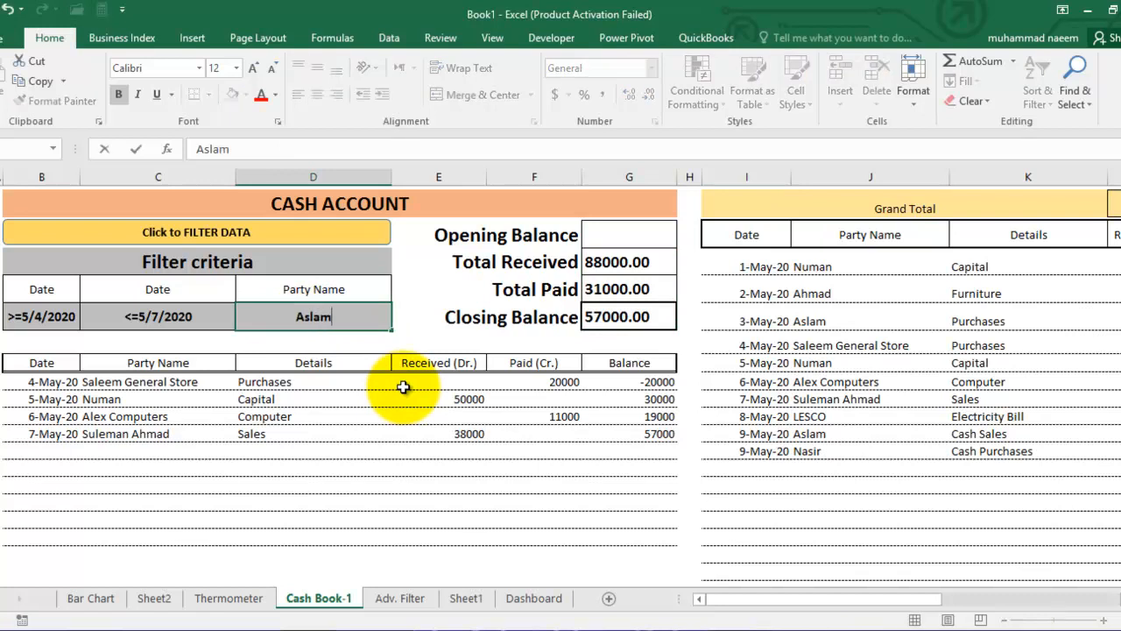
left_click(406, 385)
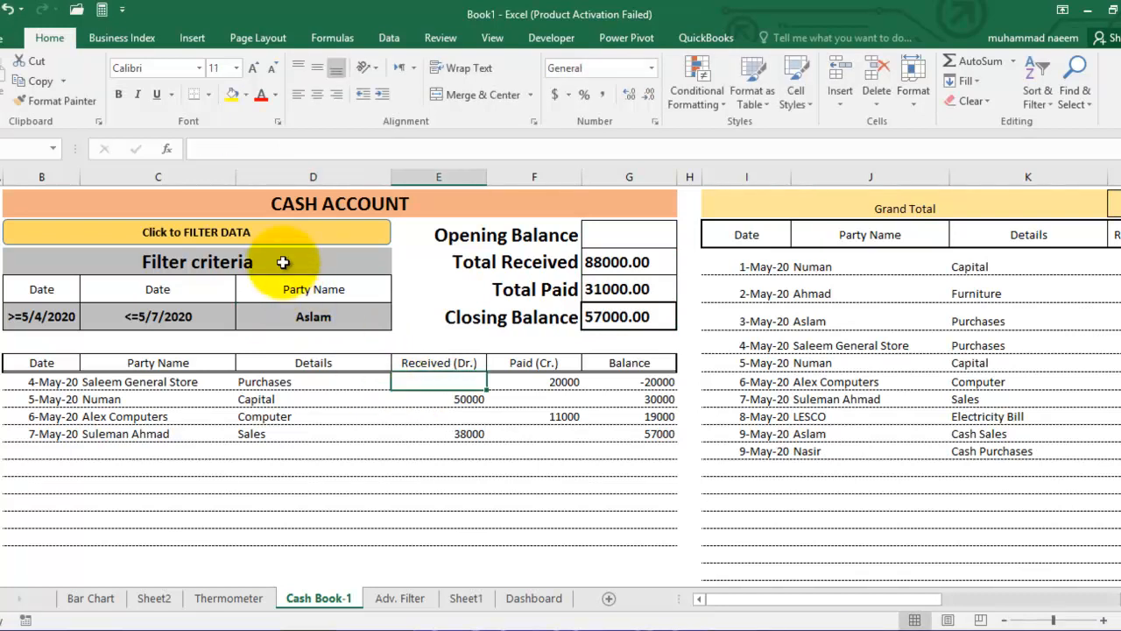
left_click(277, 234)
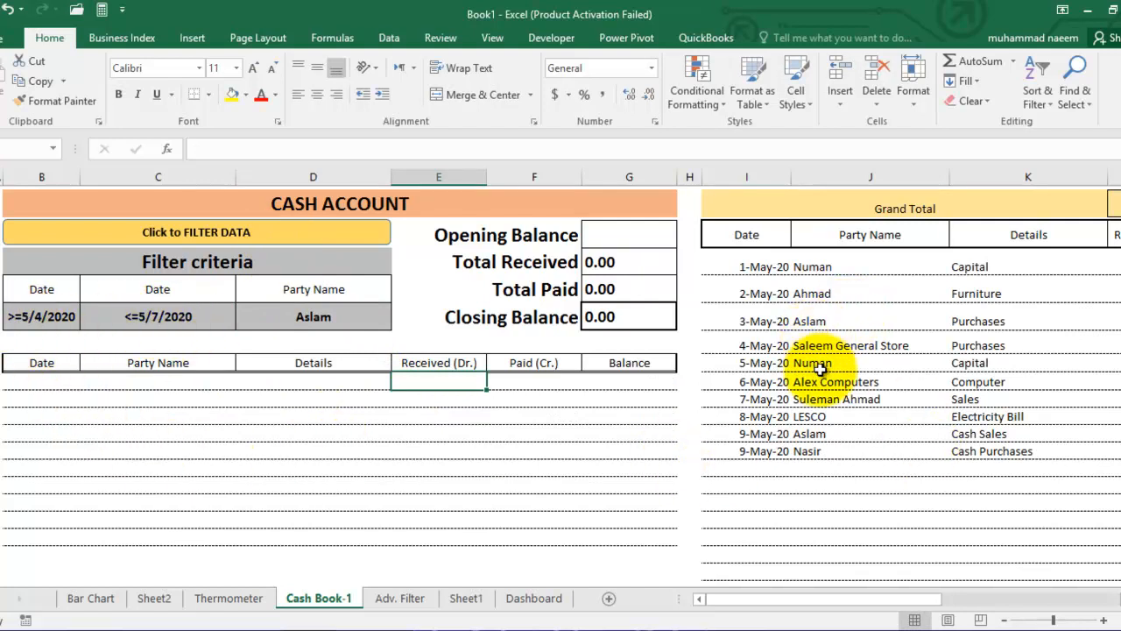
left_click_drag(746, 345, 885, 396)
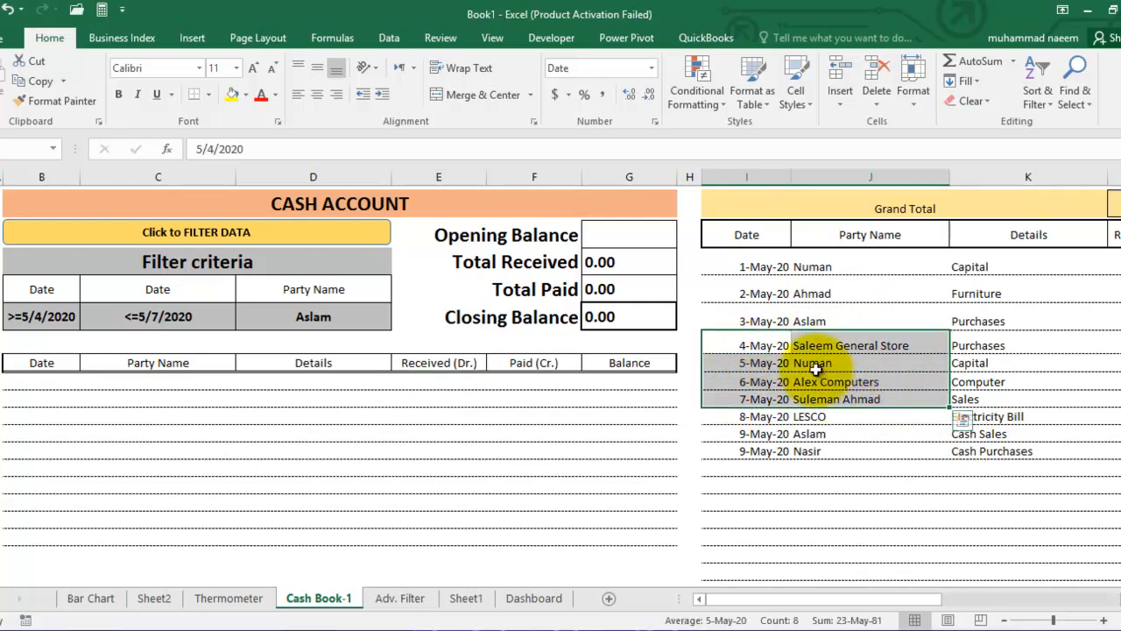
Change the Party Name criterion to the party of the 5-May-20 Capital entry and filter the cash account.
left_click(365, 317)
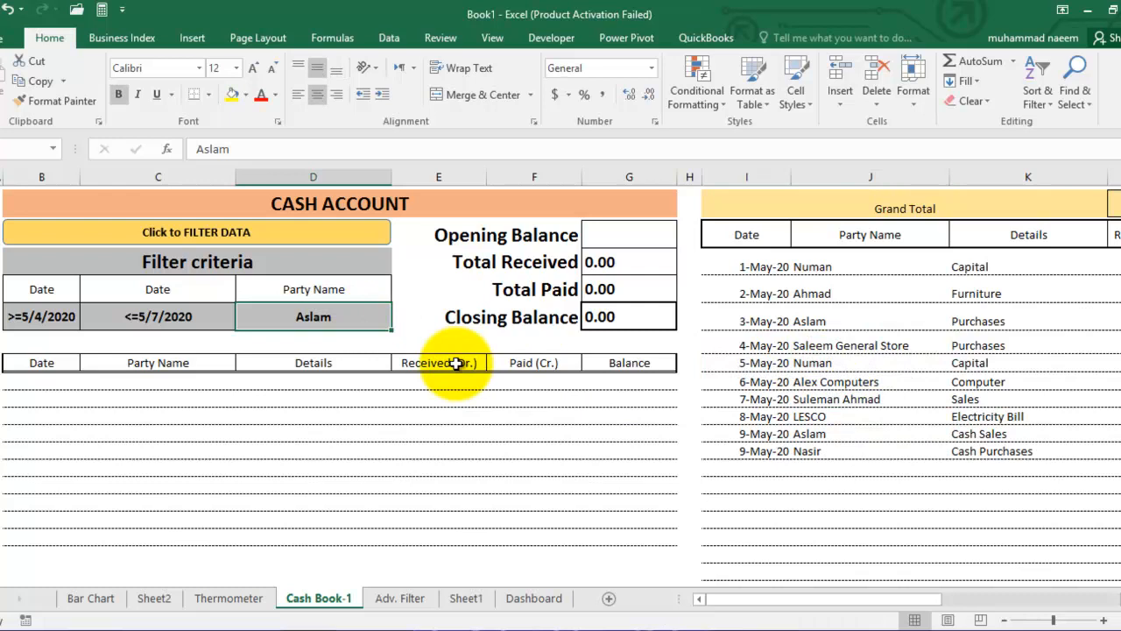
type("Numan")
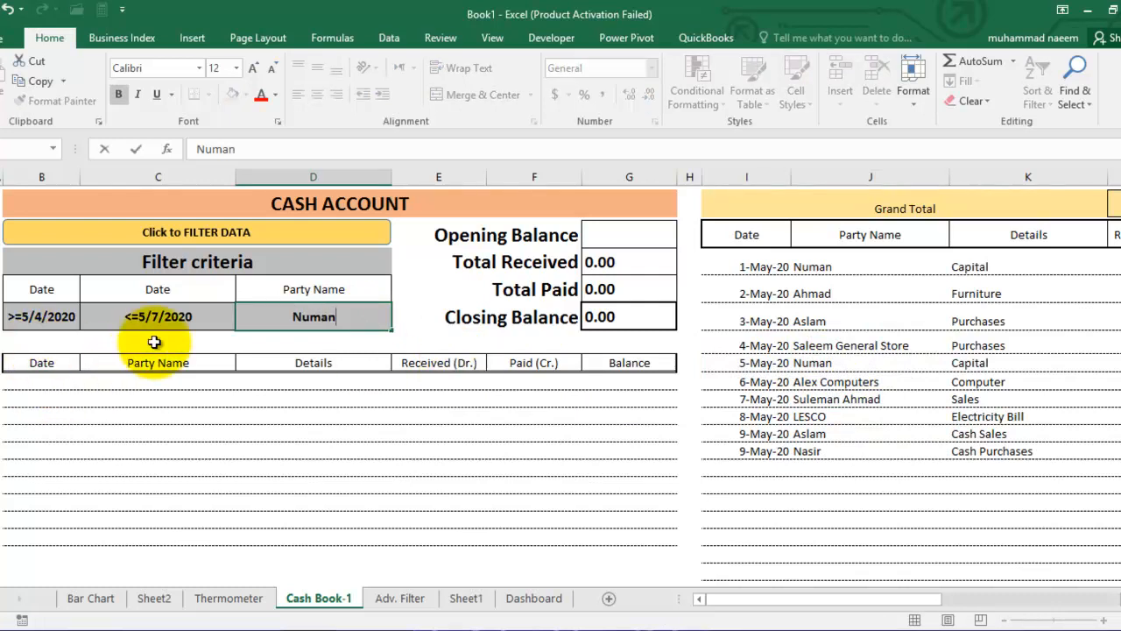
left_click(311, 398)
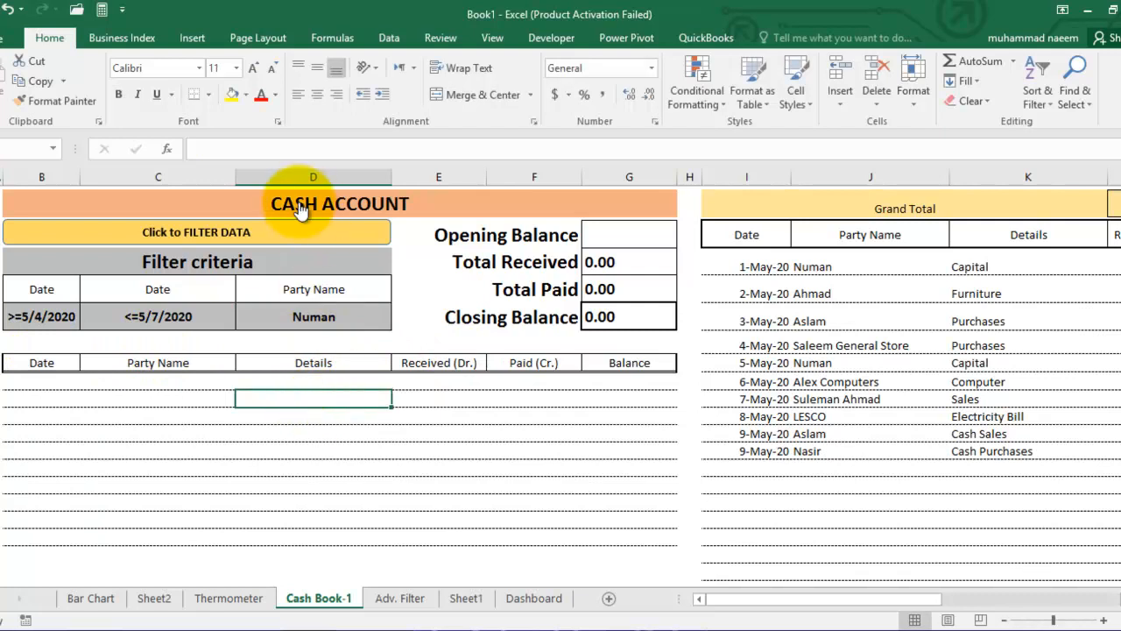
left_click(251, 235)
left_click_drag(38, 382, 674, 378)
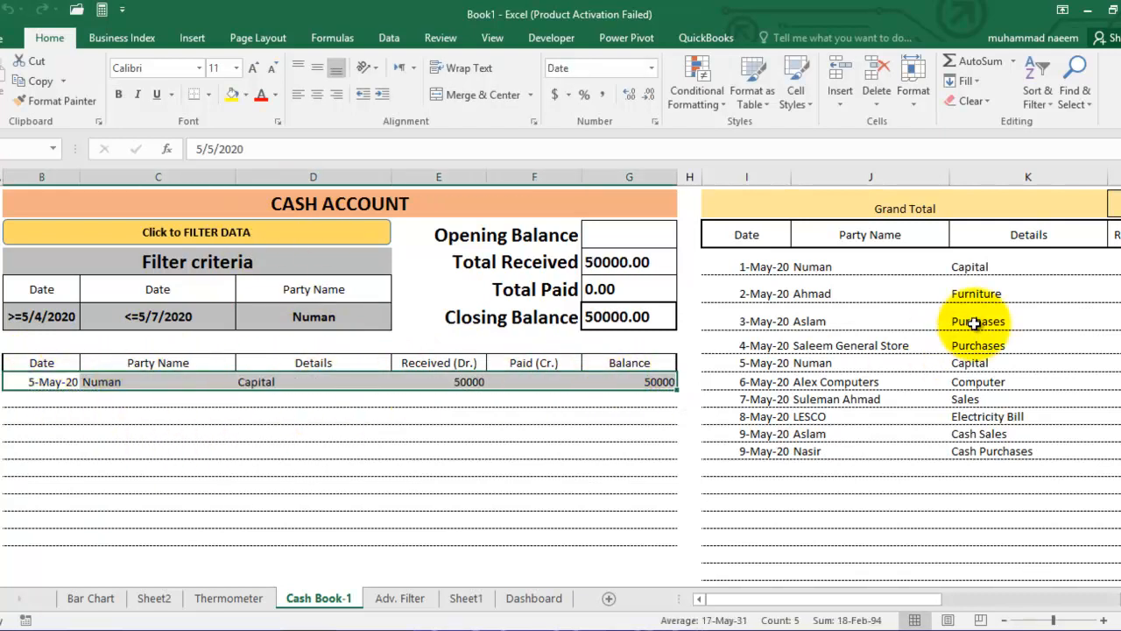
Set the filter criteria dates to >=5/1/2020 and <=5/9/2020.
left_click(518, 497)
left_click(41, 316)
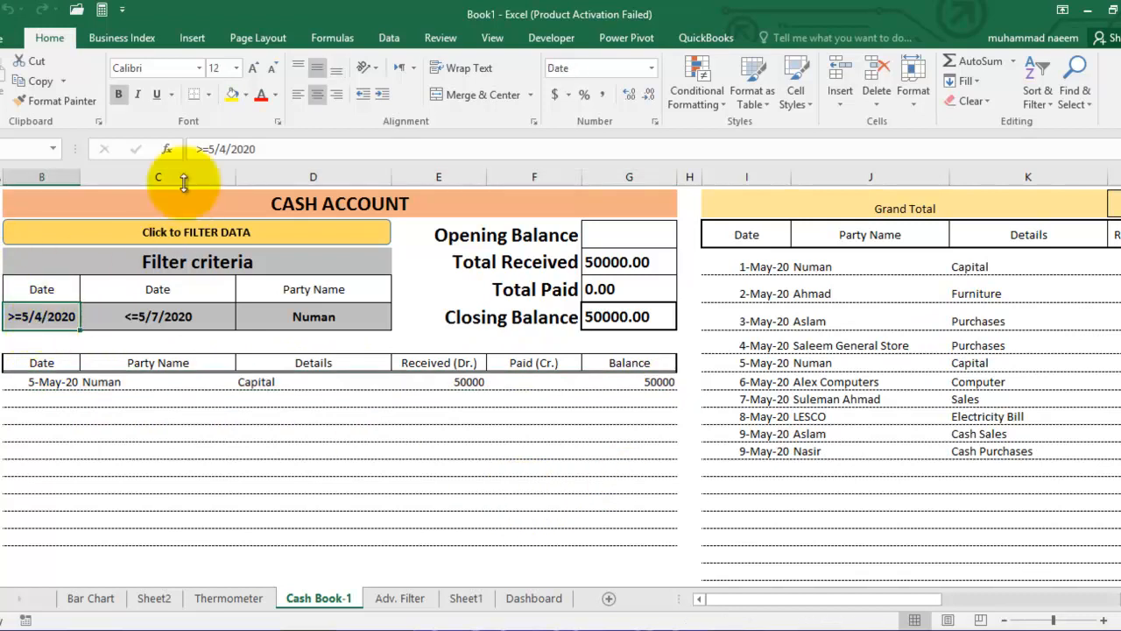
left_click(225, 148)
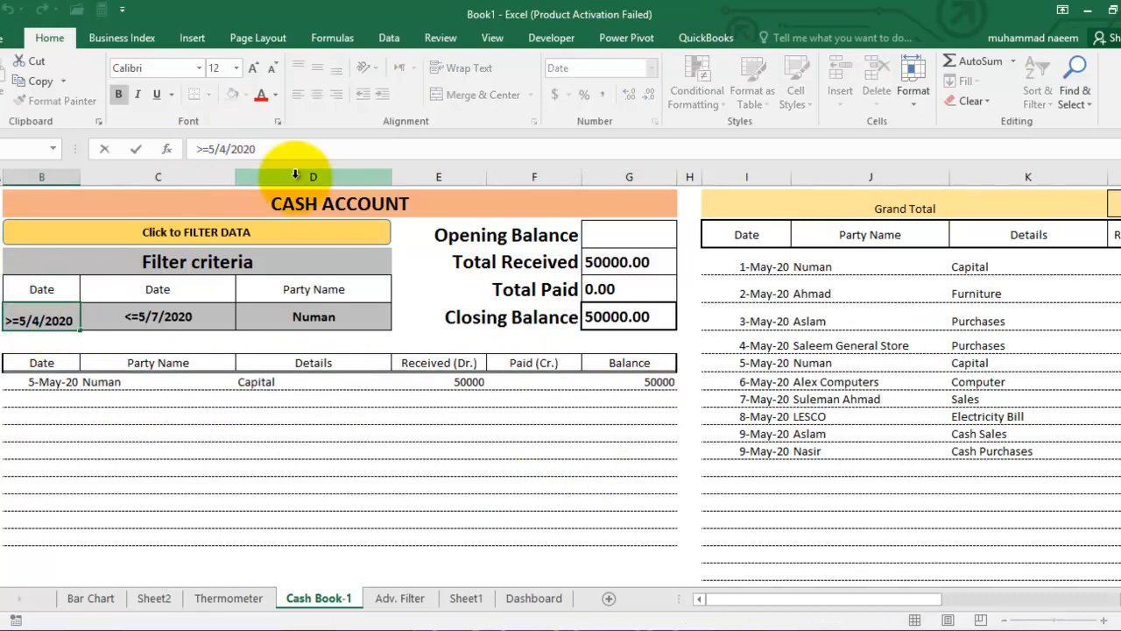
type("1")
key("Tab")
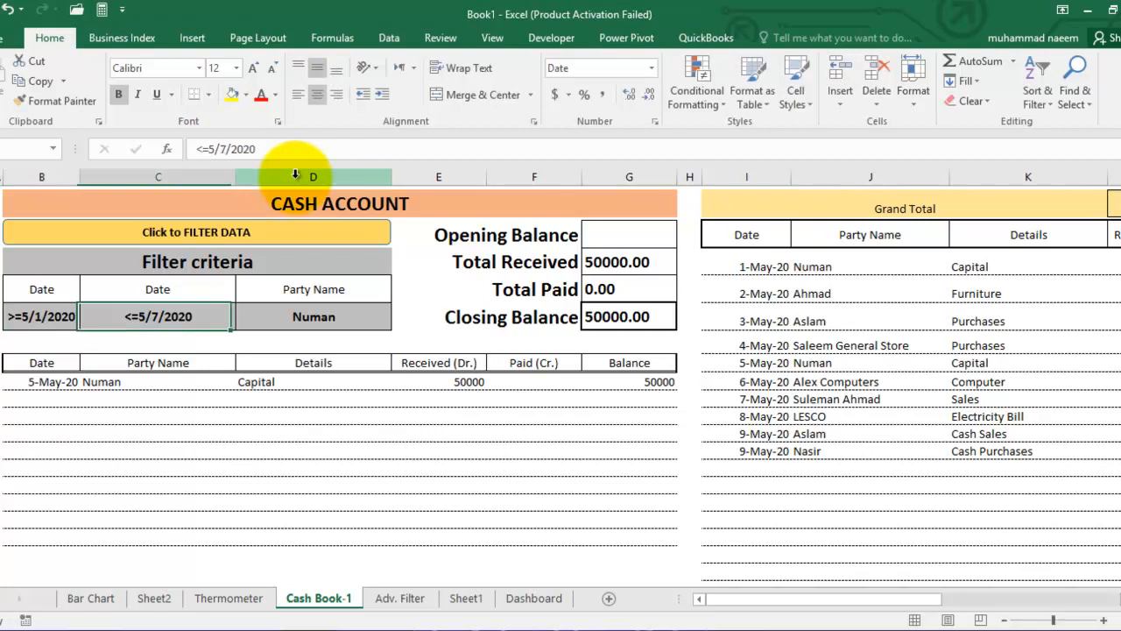
left_click(226, 149)
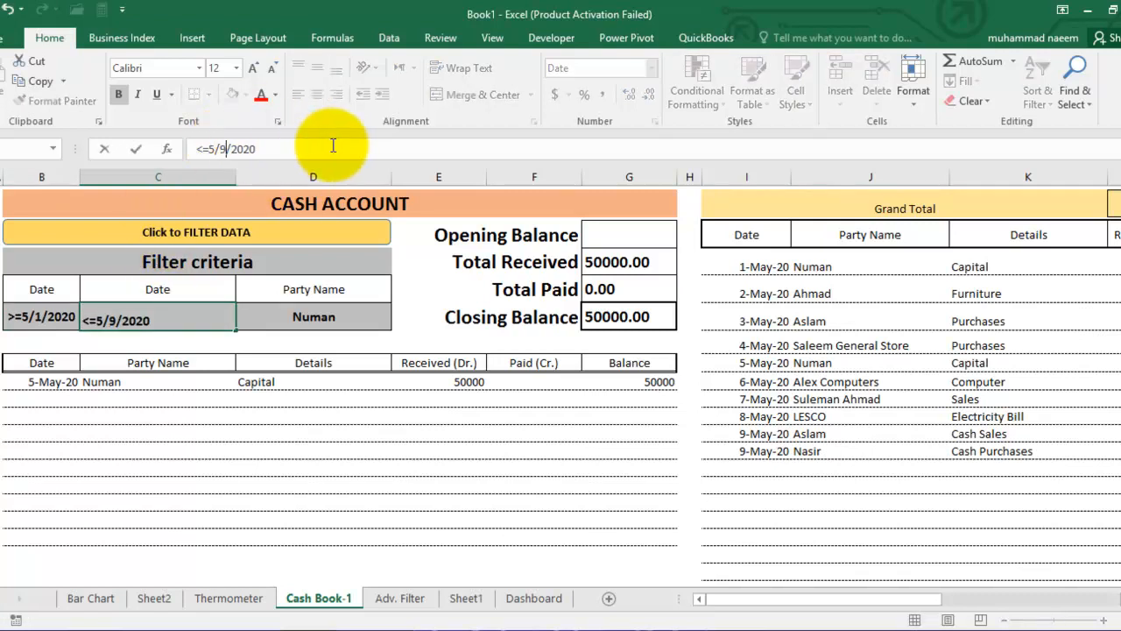
key("Return")
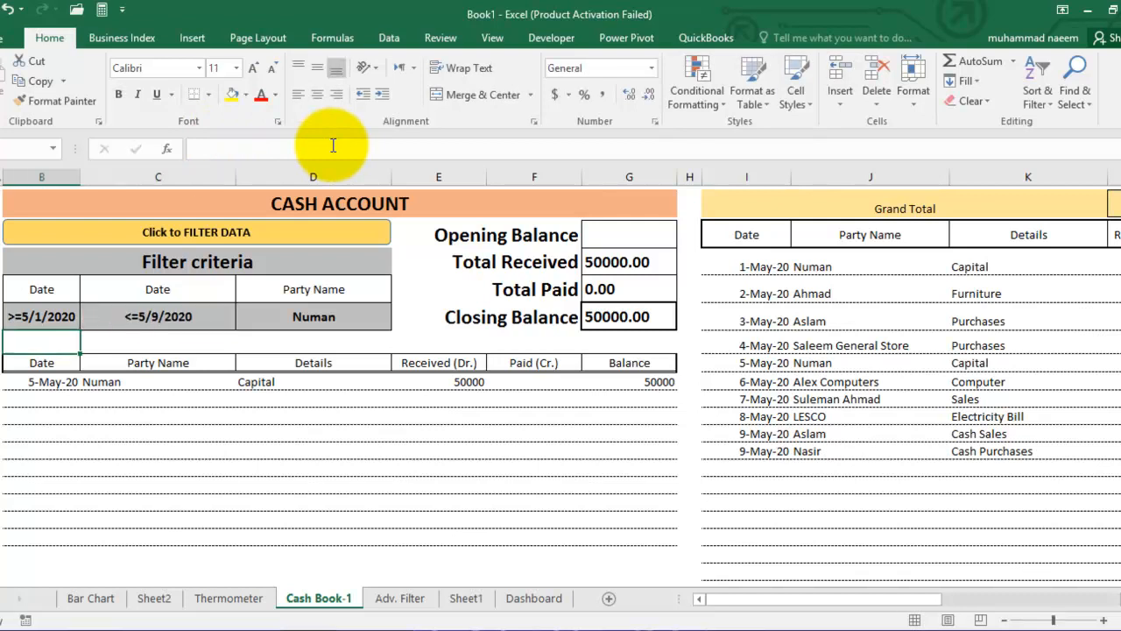
Change the Party Name criterion to the party of the 3-May-20 Purchases entry and filter the cash account.
key("Right")
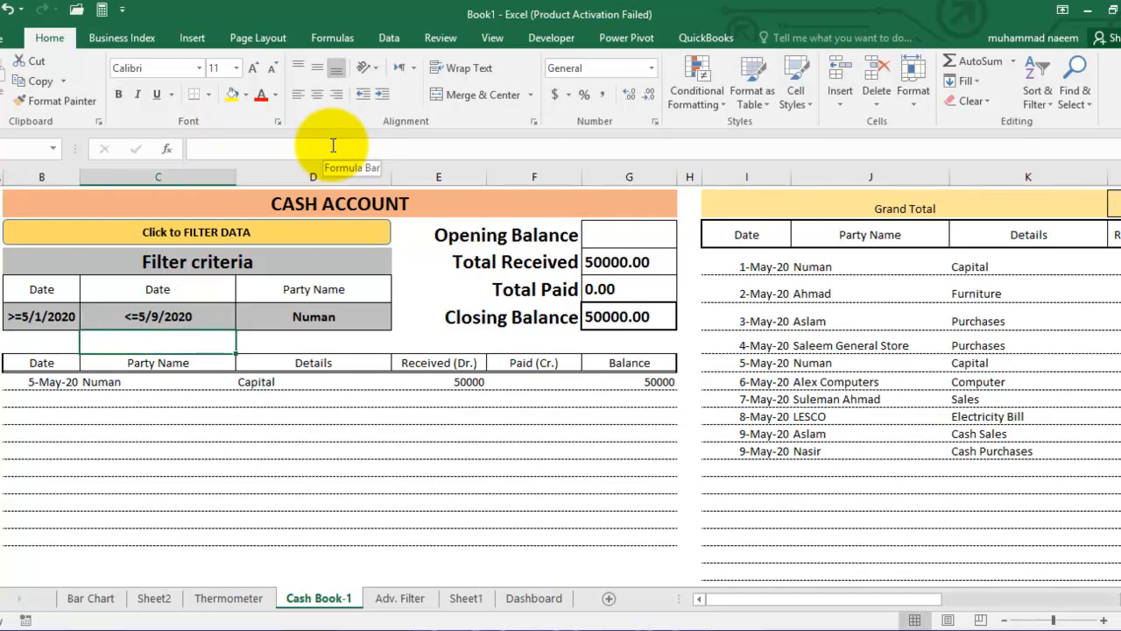
key("Up")
key("Right")
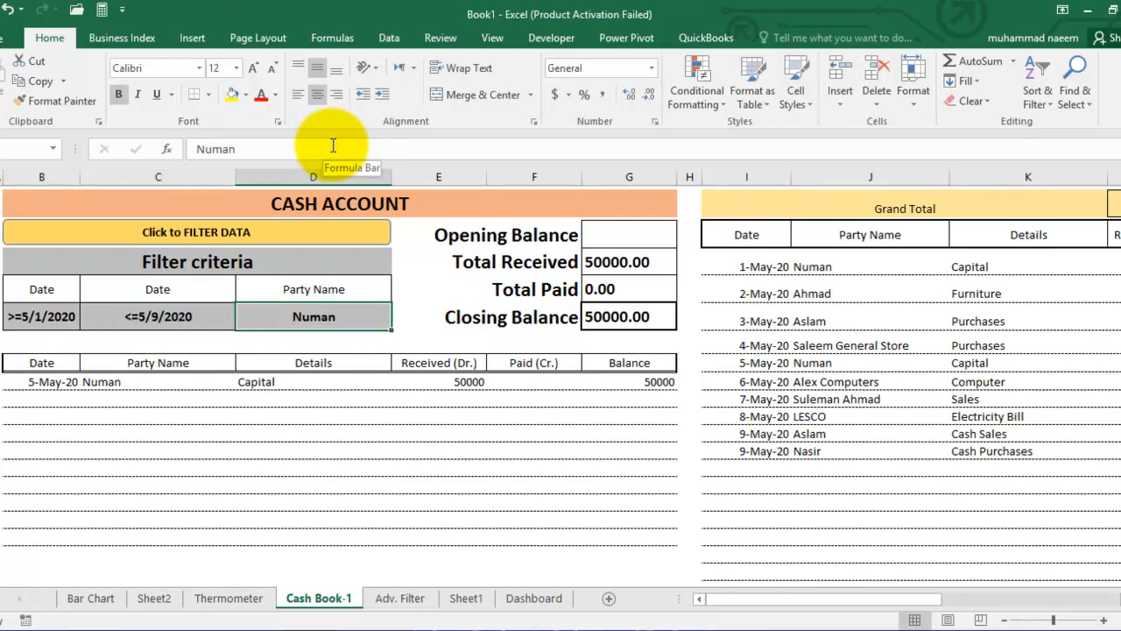
type("Aslam")
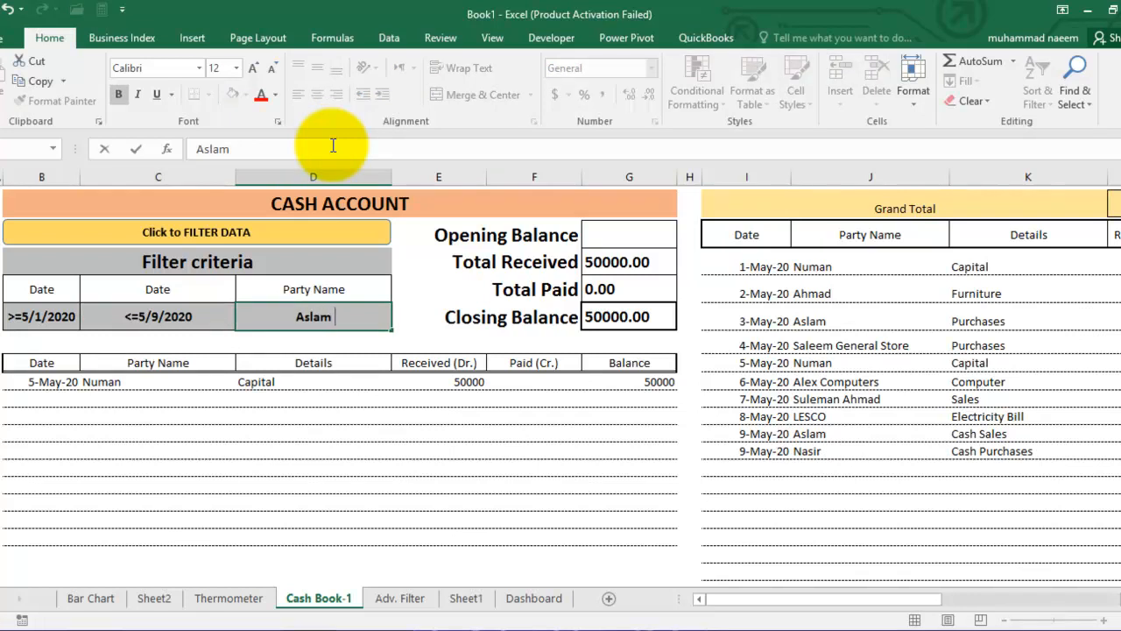
key("Return")
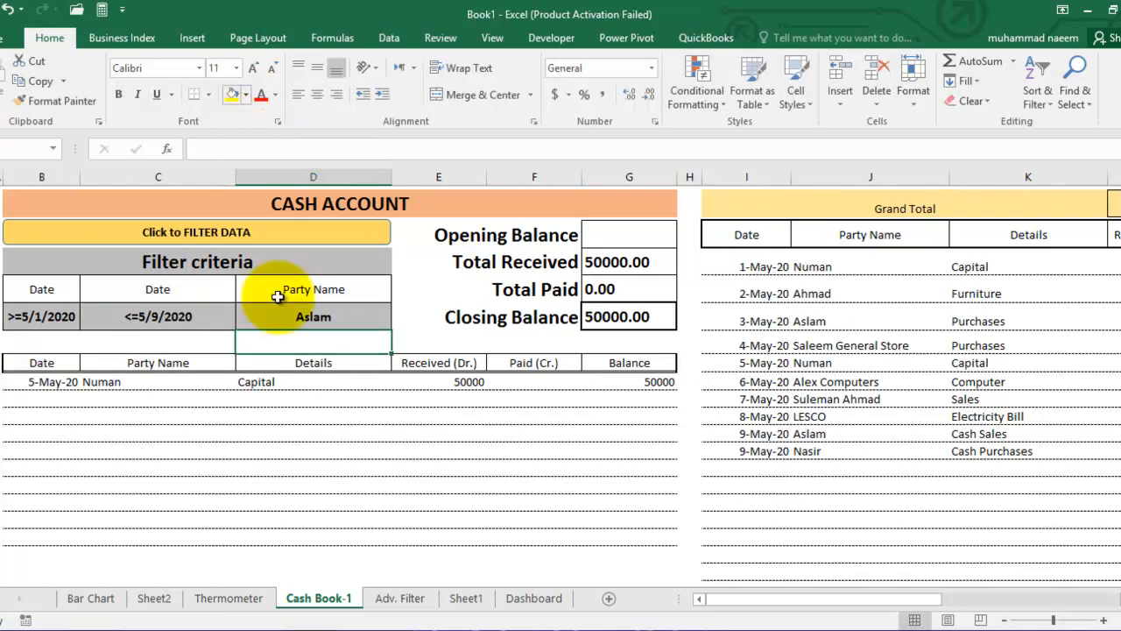
left_click(245, 239)
Compare the filtered cash account rows with the matching 3-May-20 and 9-May-20 ledger entries.
left_click_drag(30, 382, 619, 393)
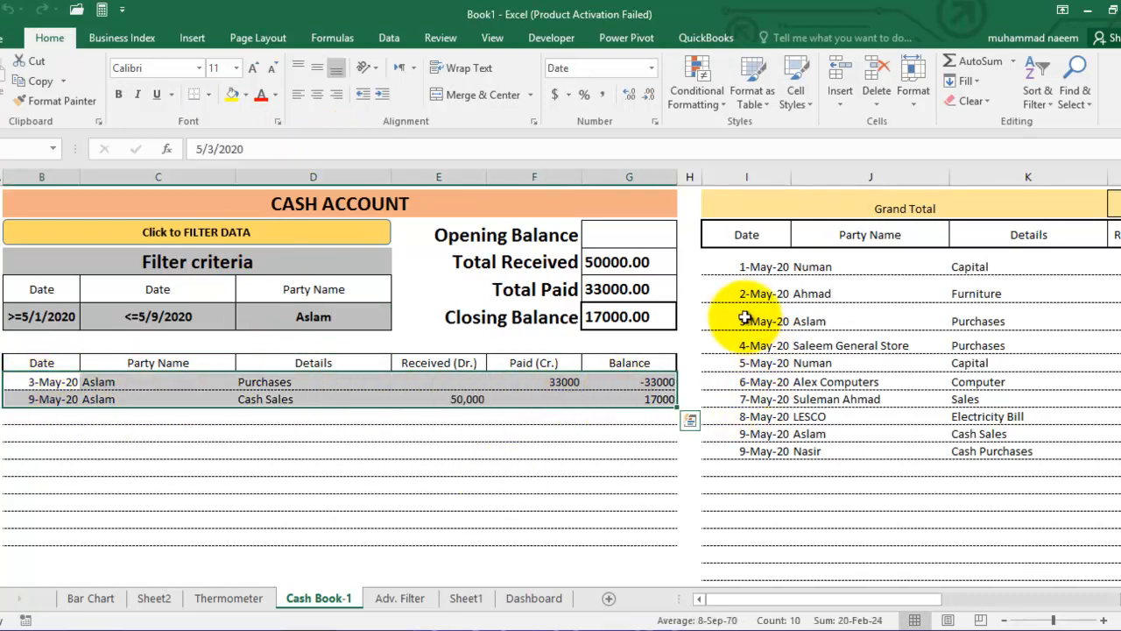
left_click_drag(747, 320, 850, 320)
left_click_drag(744, 433, 826, 432)
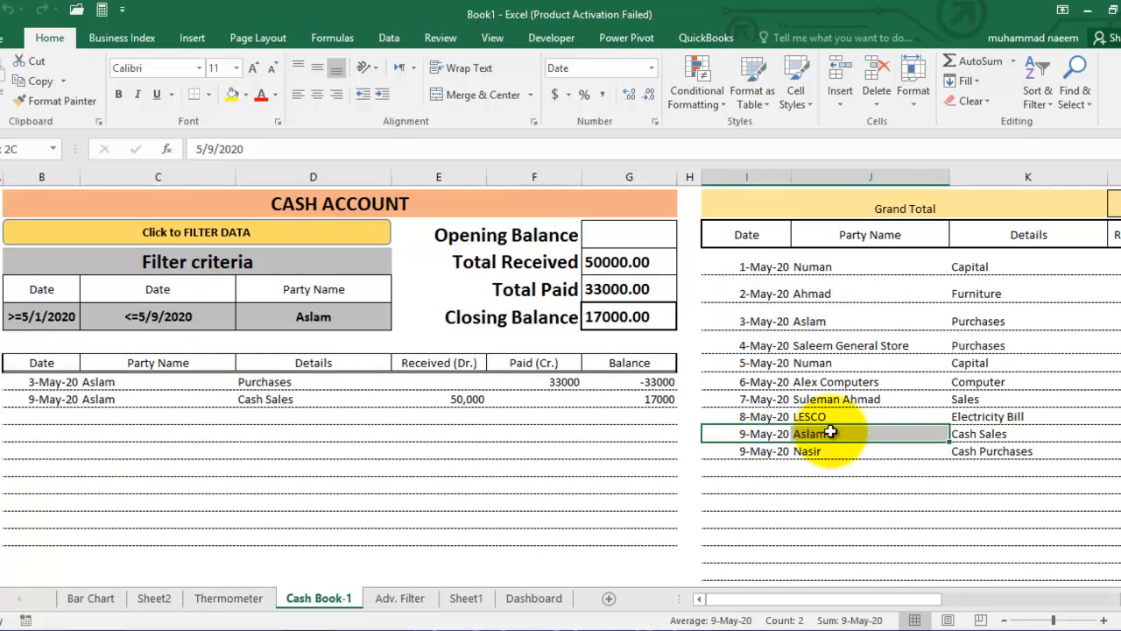
left_click(196, 440)
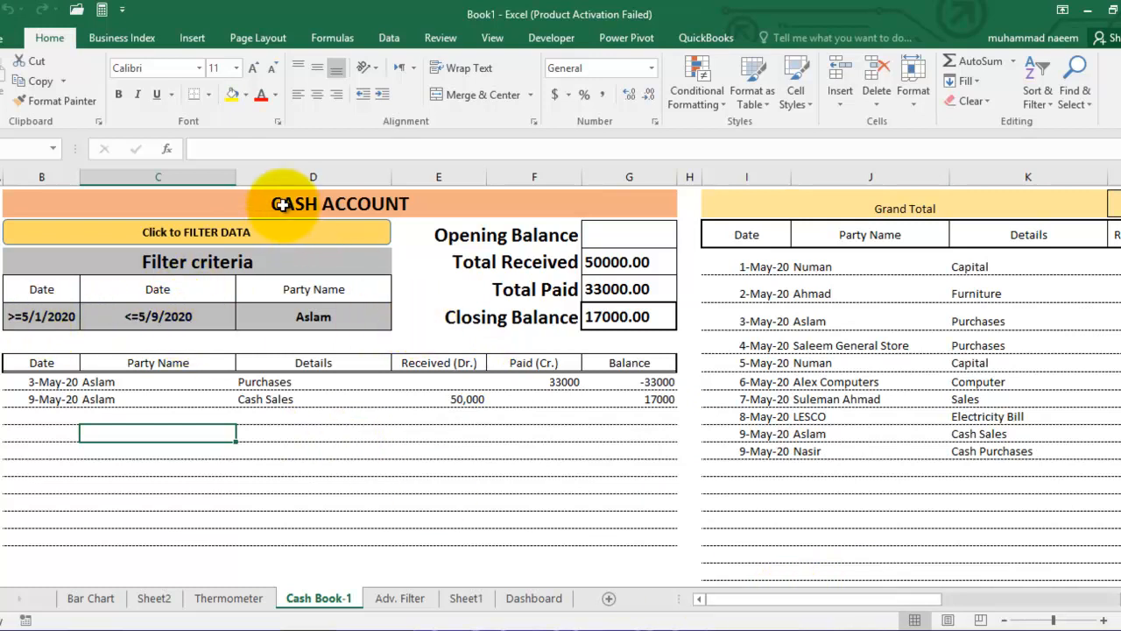
scroll(288, 203, "up", 1)
scroll(226, 377, "down", 1)
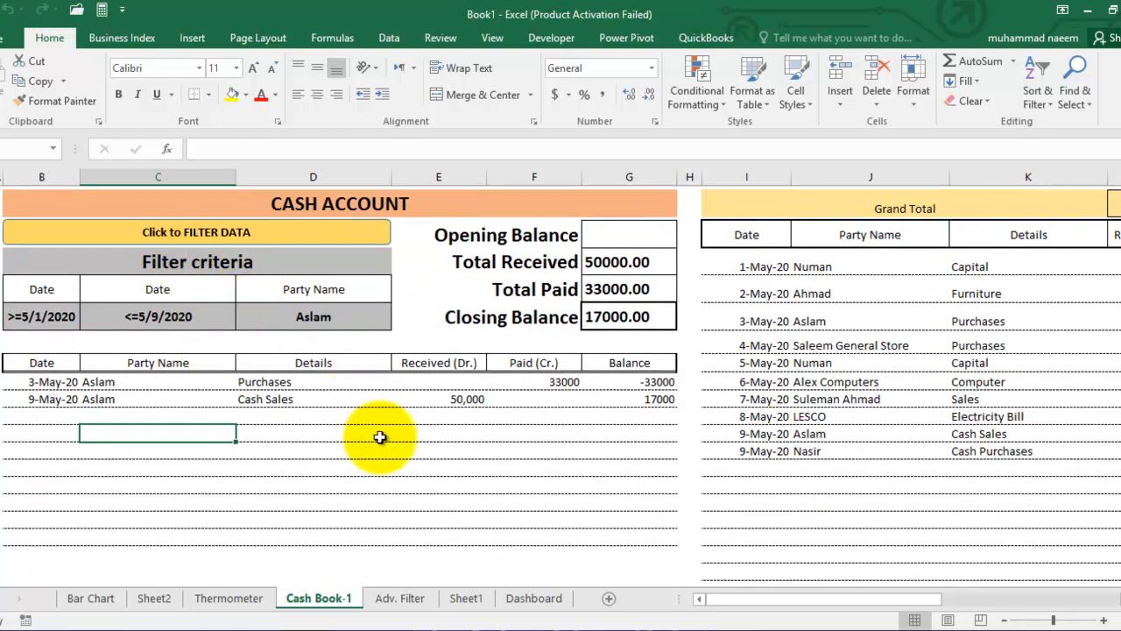
left_click(380, 467)
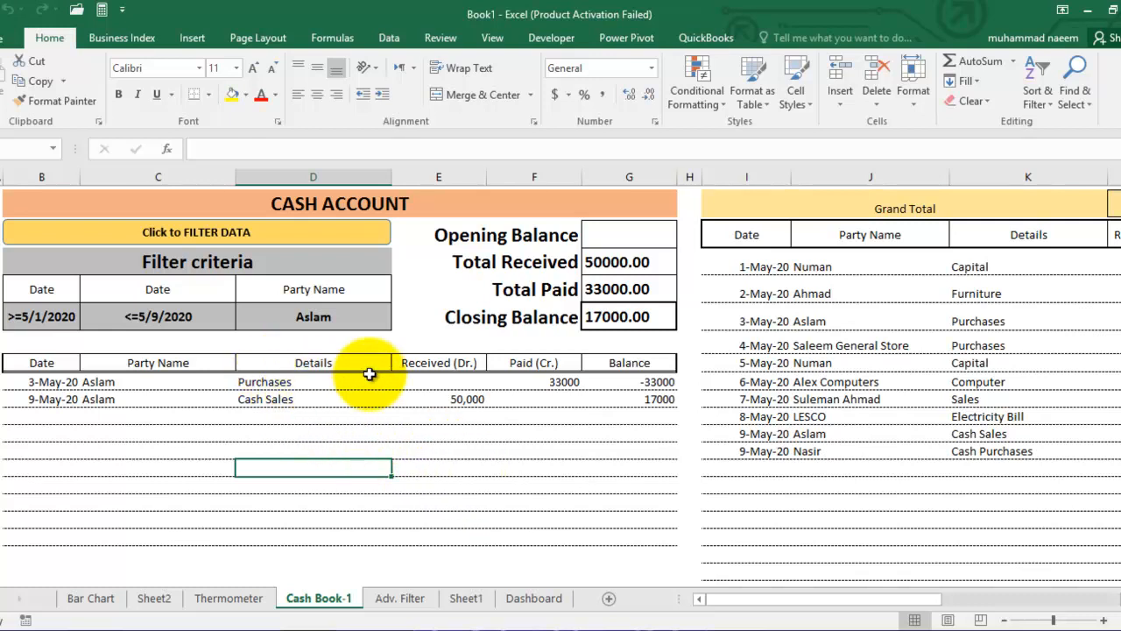
Delete the Advanced_Filter macro and test the Click to FILTER DATA button without it.
left_click(547, 39)
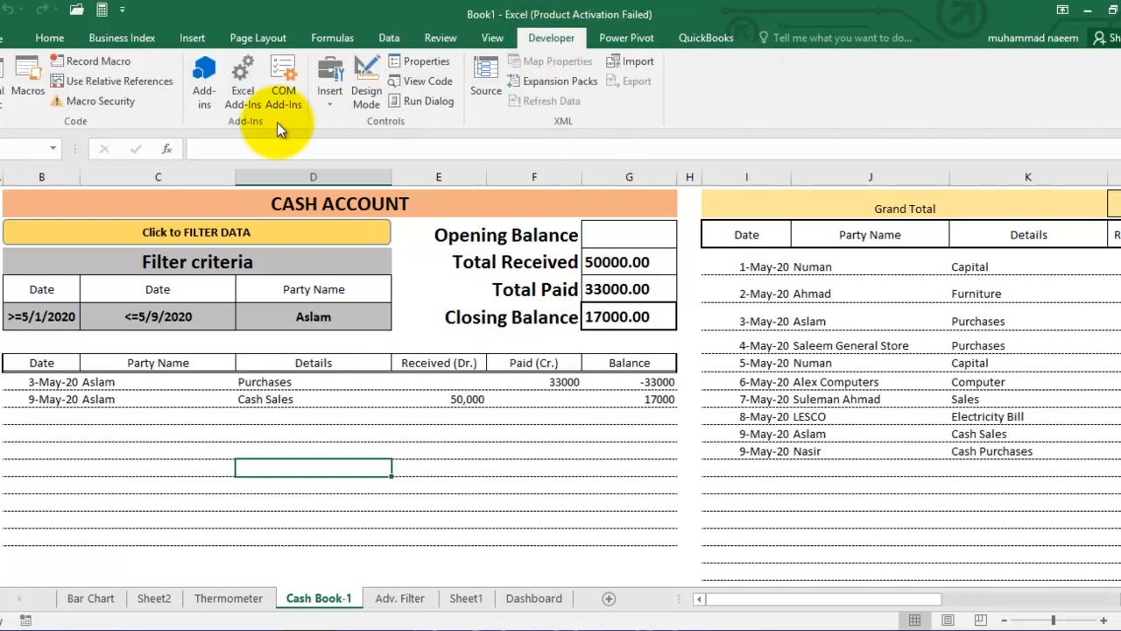
left_click(28, 87)
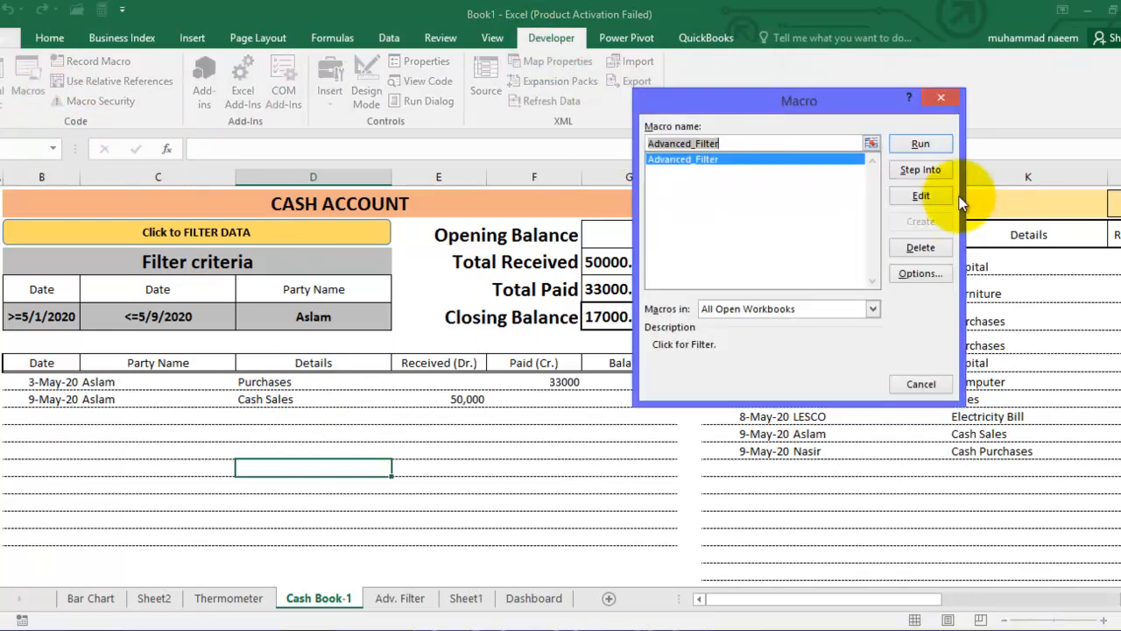
left_click(924, 248)
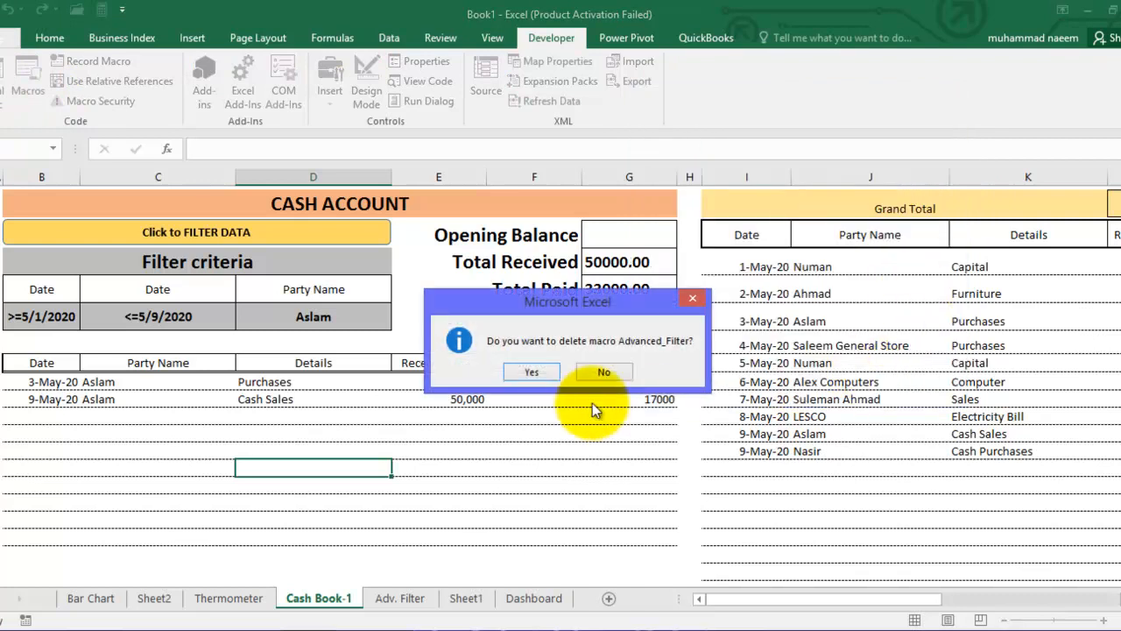
left_click(538, 371)
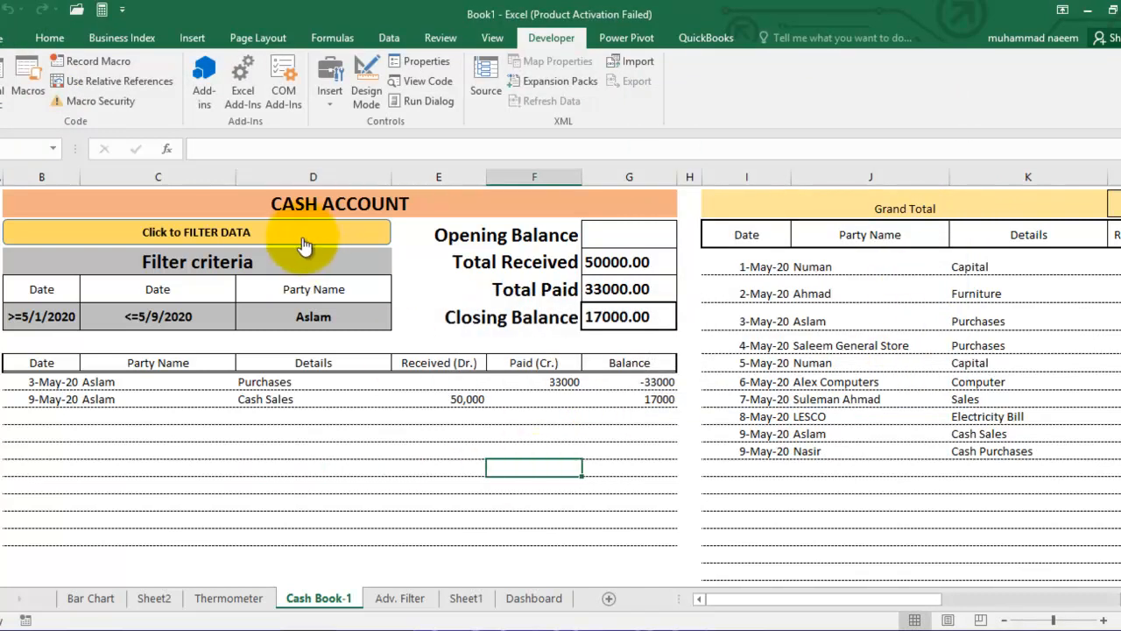
left_click(303, 239)
left_click(567, 371)
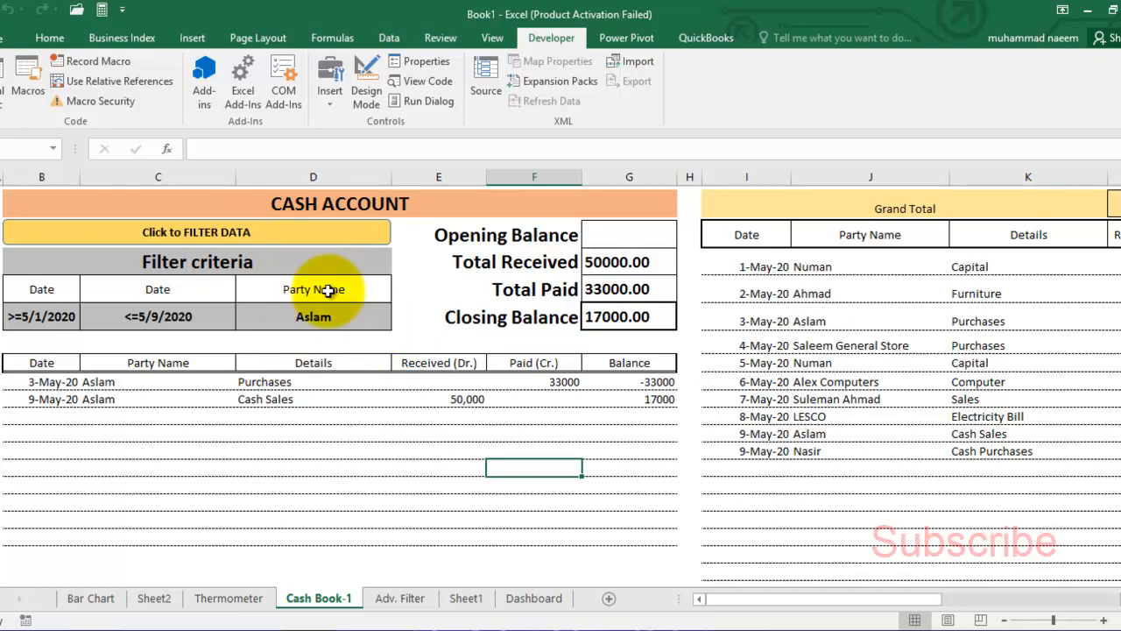
Start an Advanced Filter and set its list range to 'Cash Book-1'!$I$7:$M$1000, beginning at the ledger's header row.
left_click(366, 412)
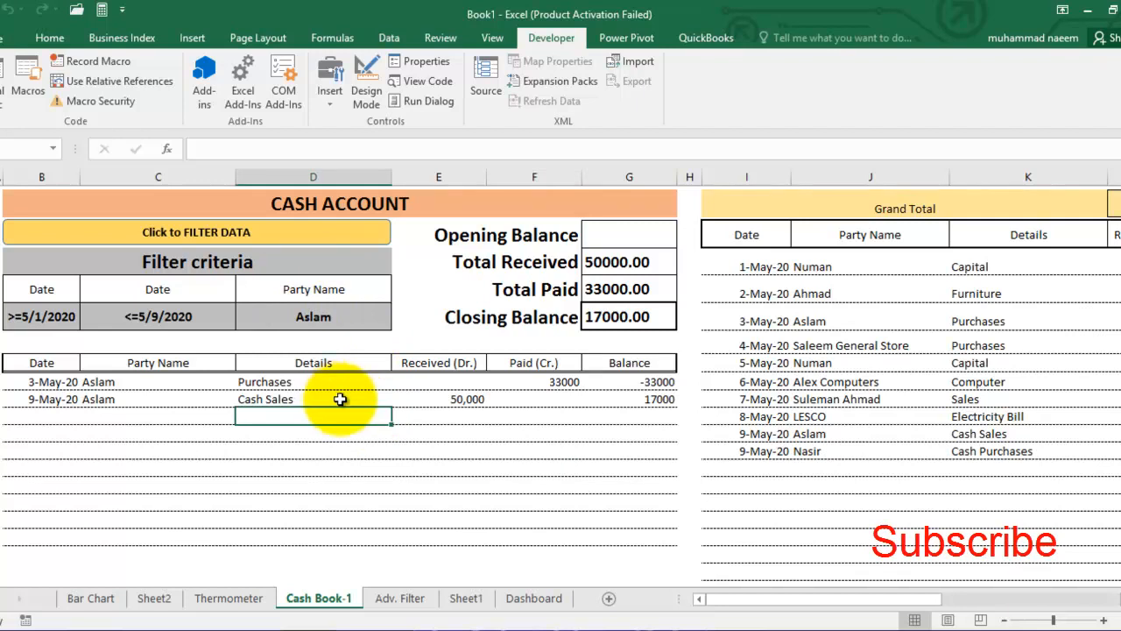
left_click(390, 39)
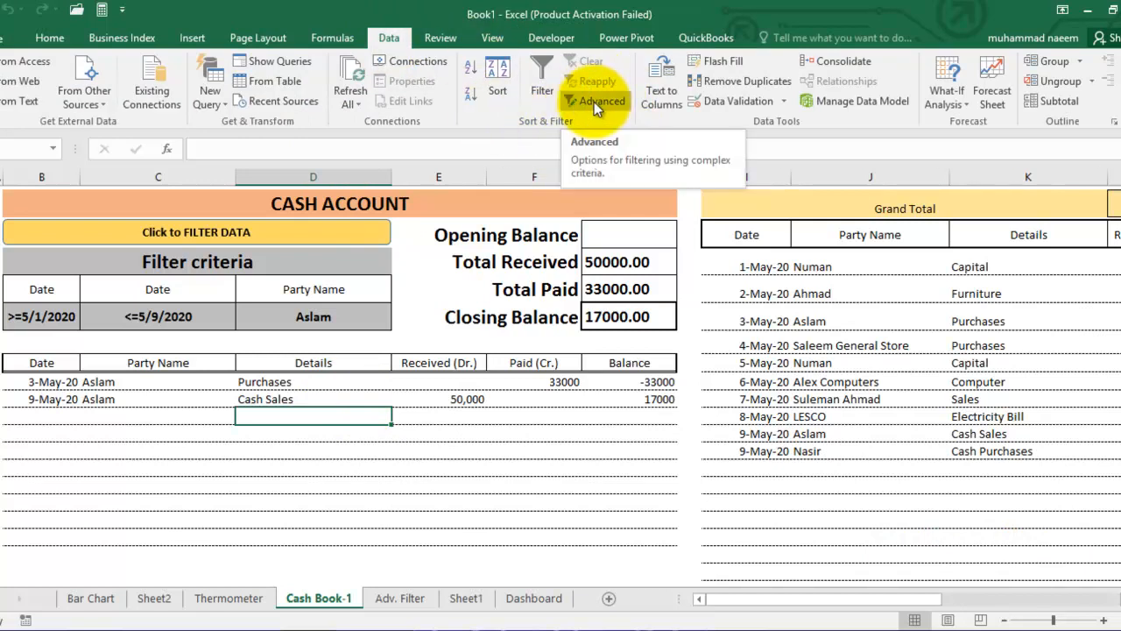
left_click(565, 399)
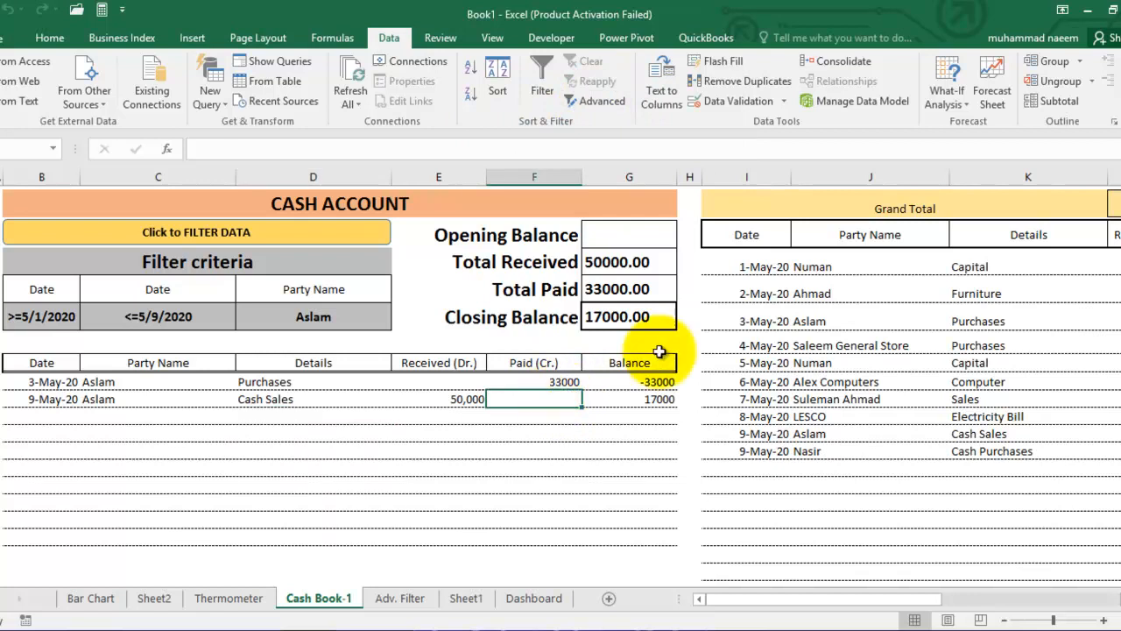
left_click(590, 102)
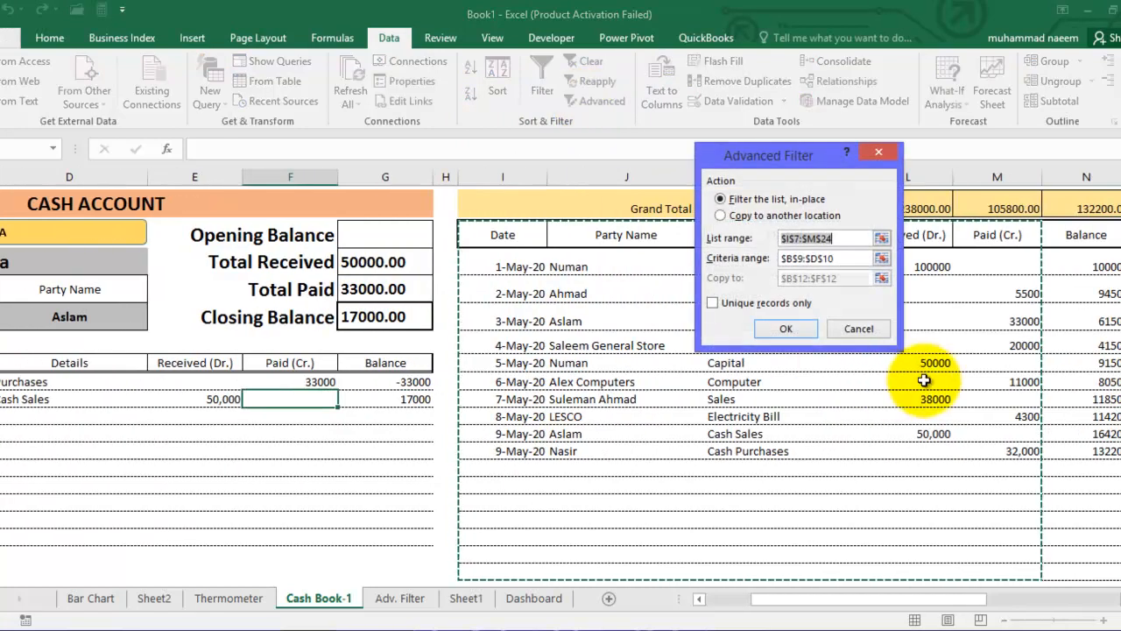
left_click_drag(815, 157, 699, 144)
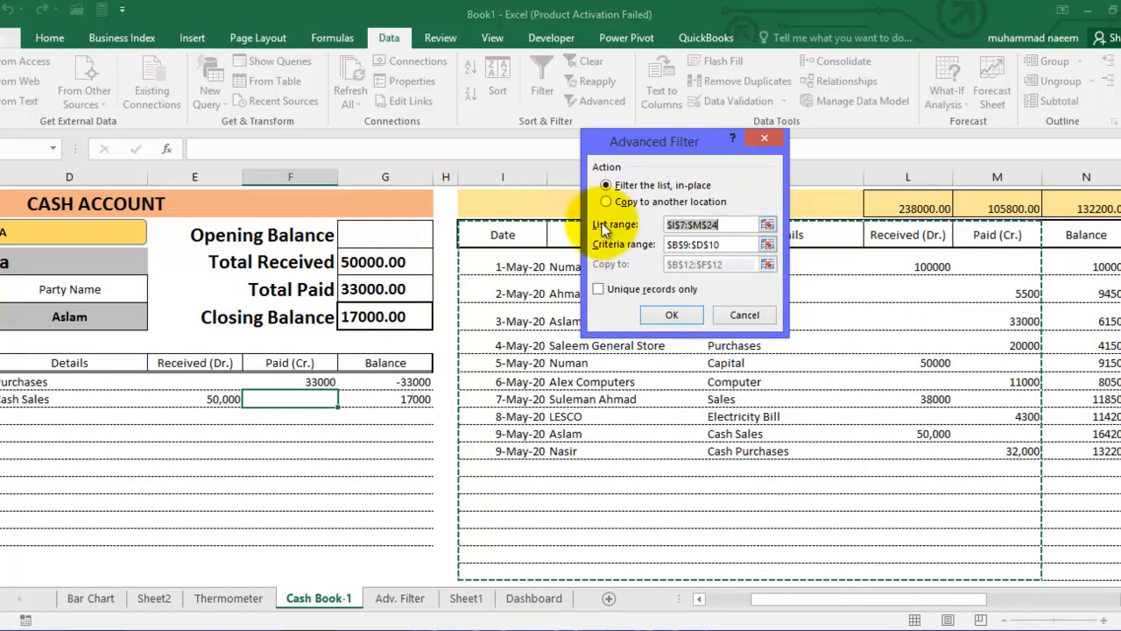
left_click(768, 225)
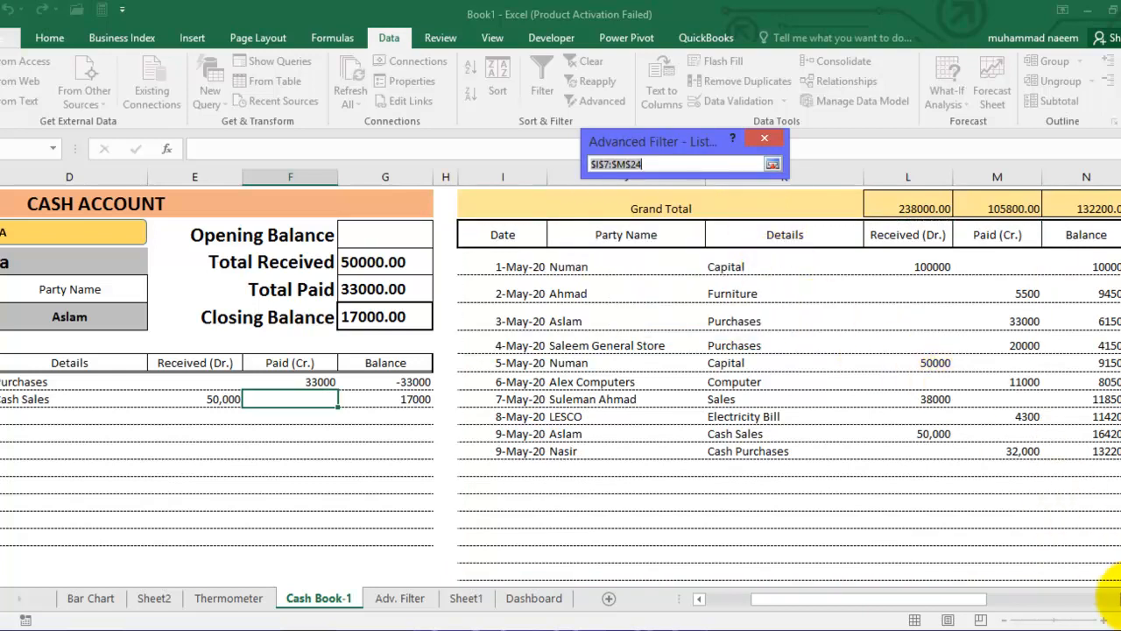
scroll(1106, 543, "right", 2)
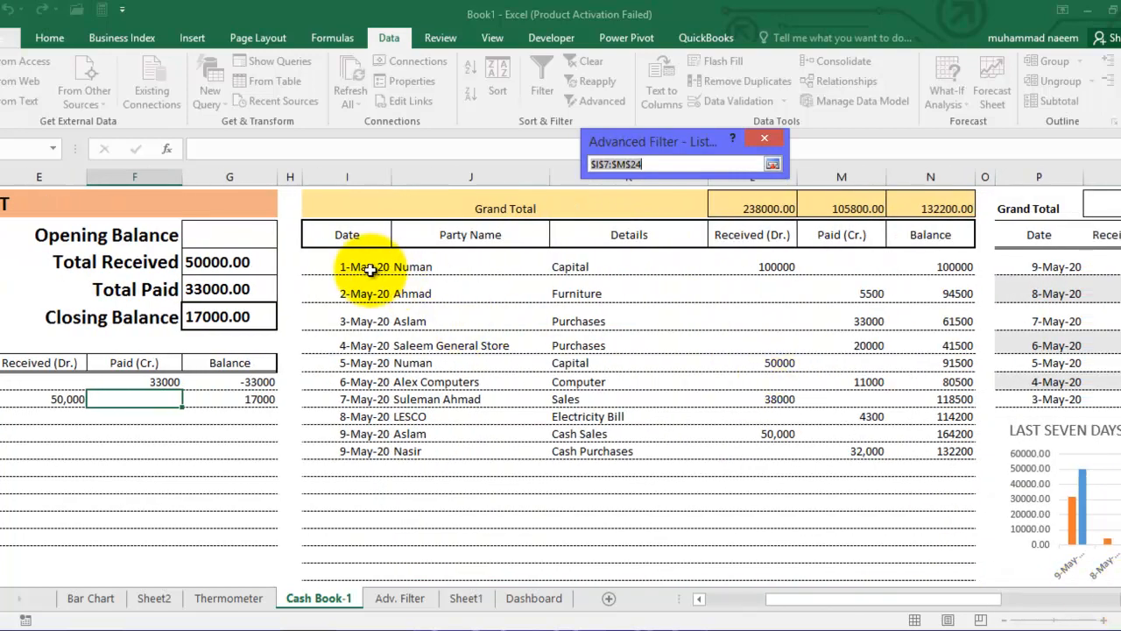
left_click_drag(345, 233, 866, 510)
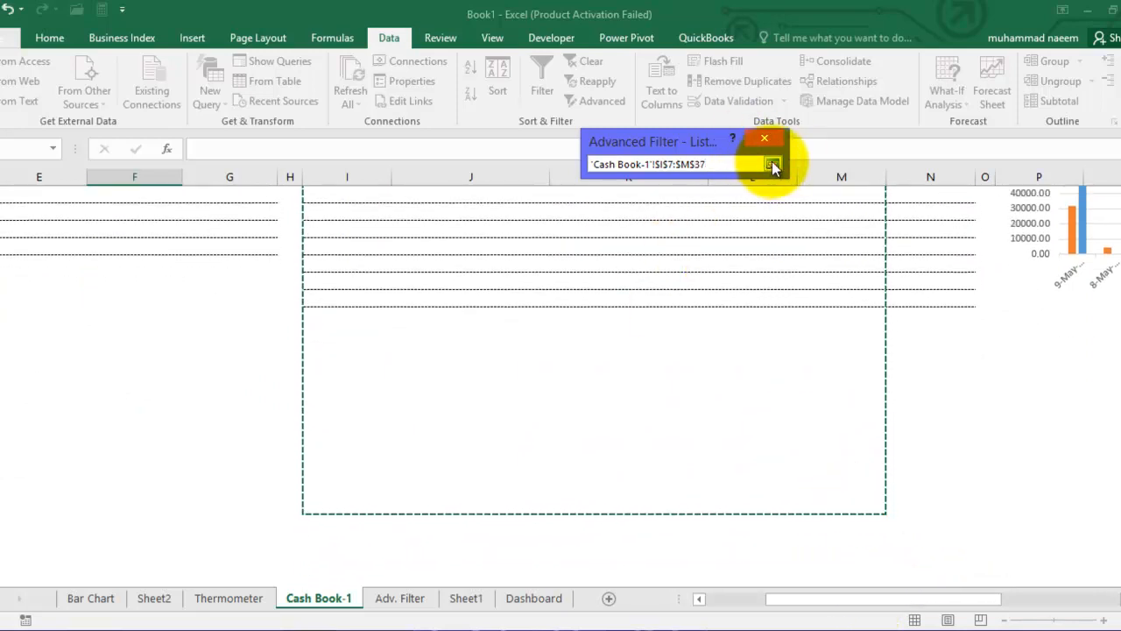
left_click(710, 164)
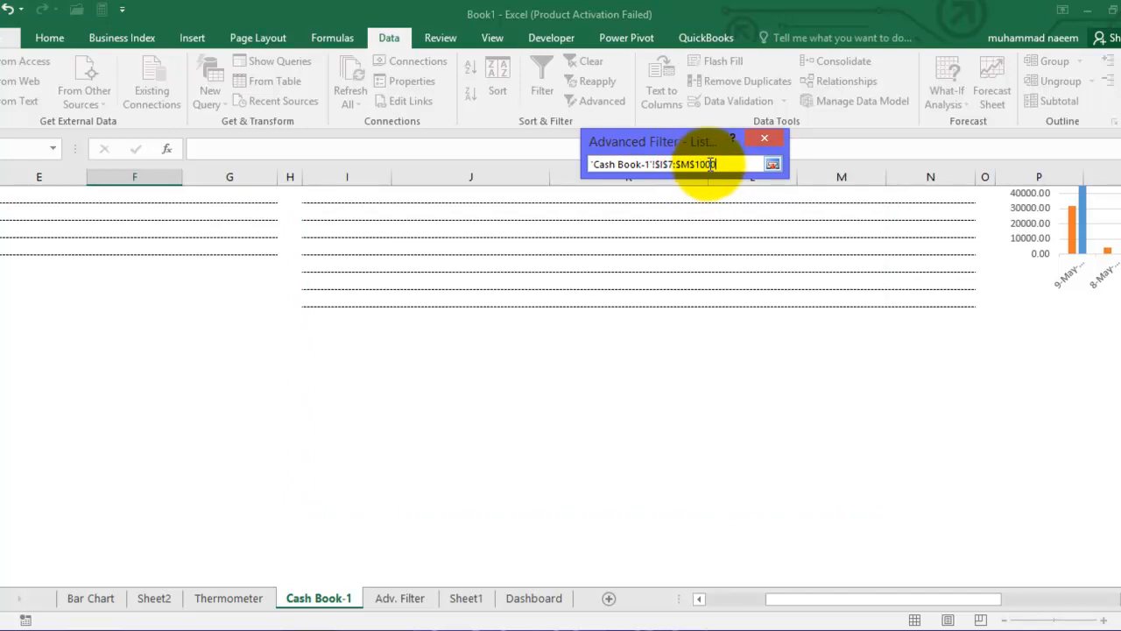
left_click(772, 166)
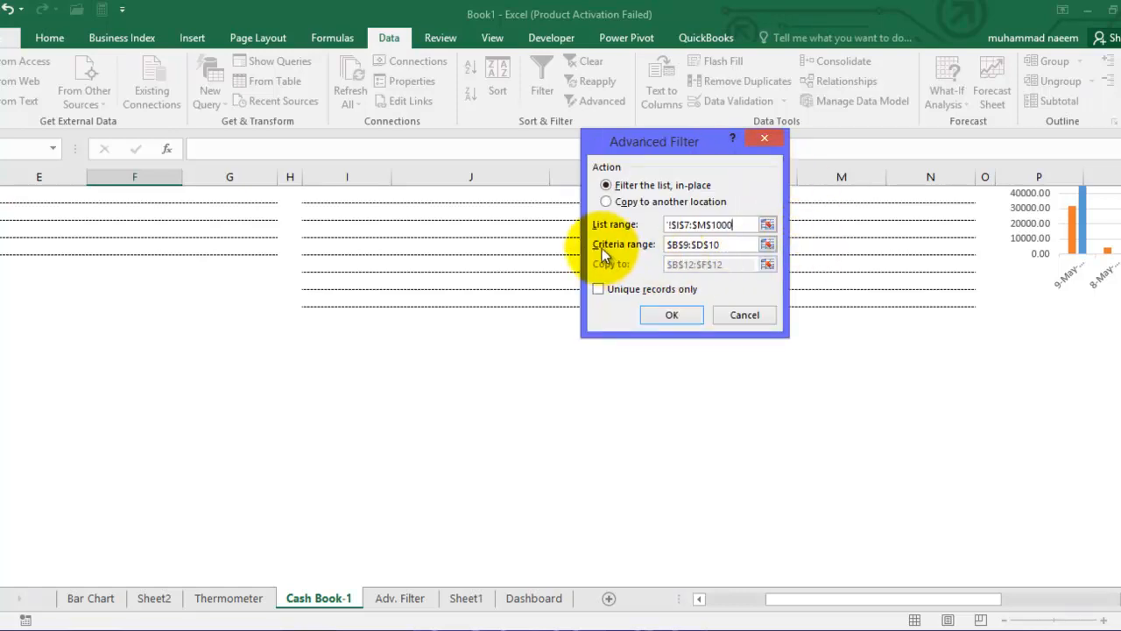
Set the Advanced Filter's criteria range to the Date, Date and Party Name criteria block, B9:D10.
left_click(768, 245)
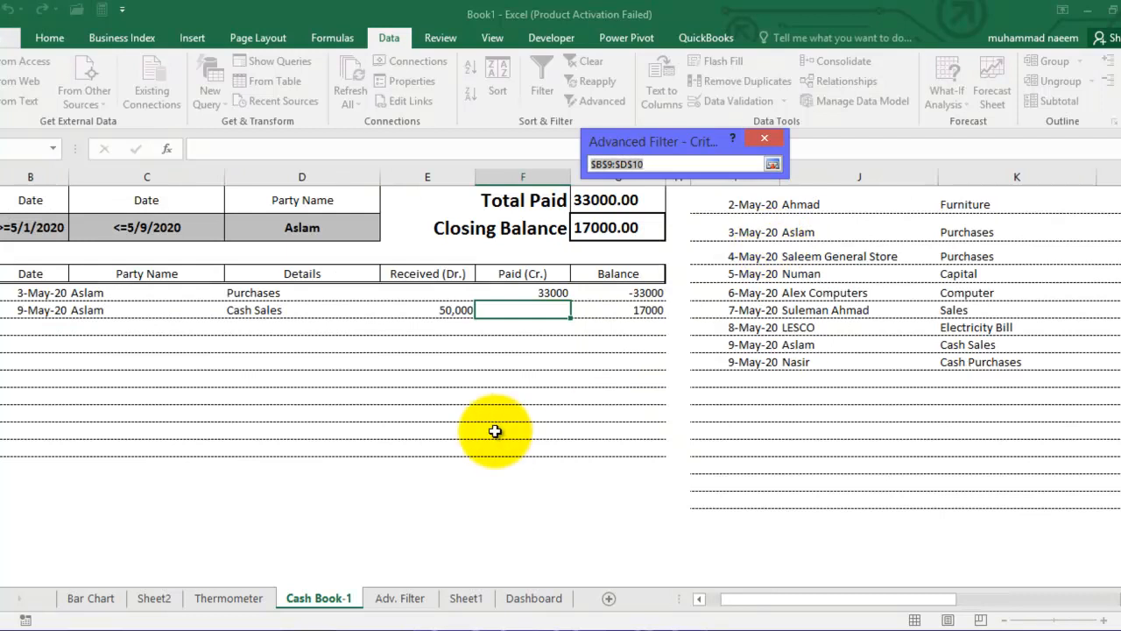
left_click_drag(755, 601, 740, 598)
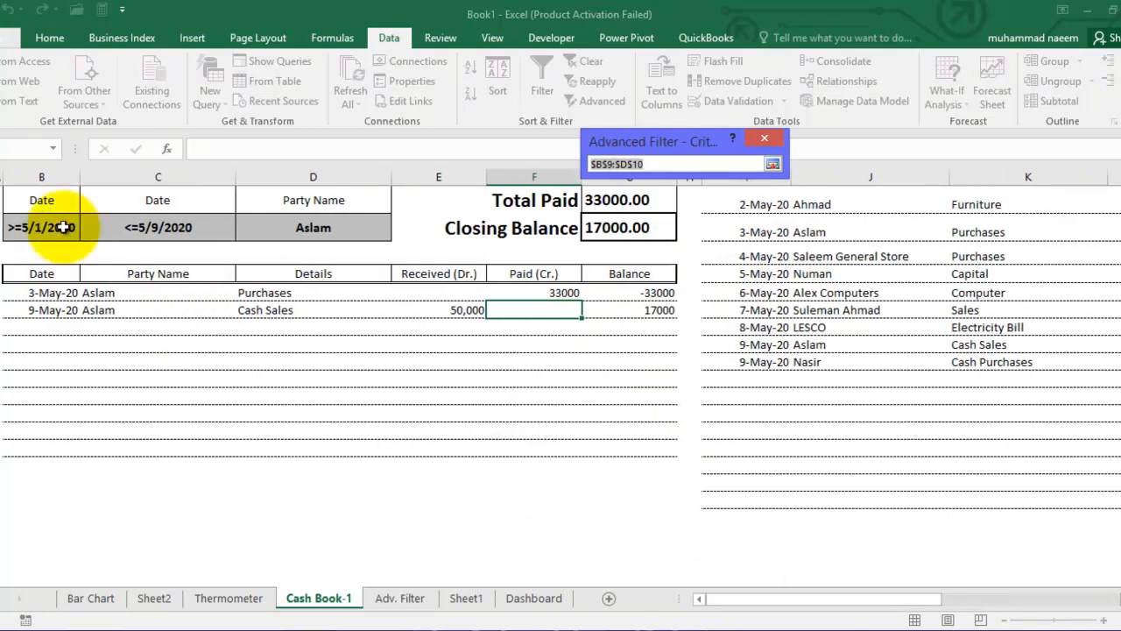
left_click_drag(26, 188, 292, 225)
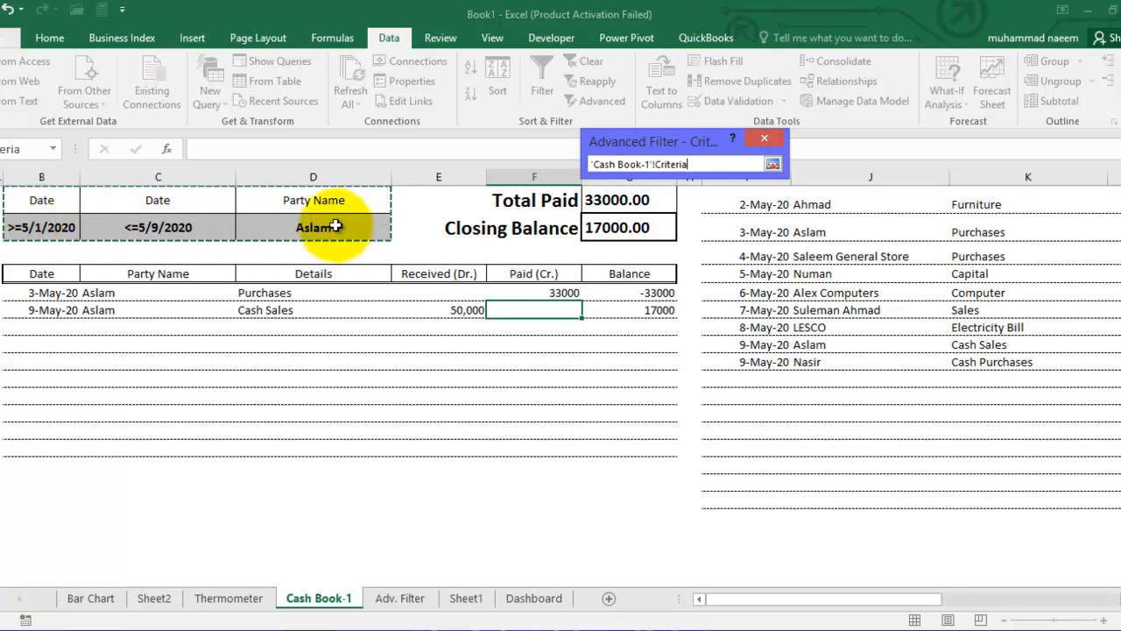
left_click(773, 165)
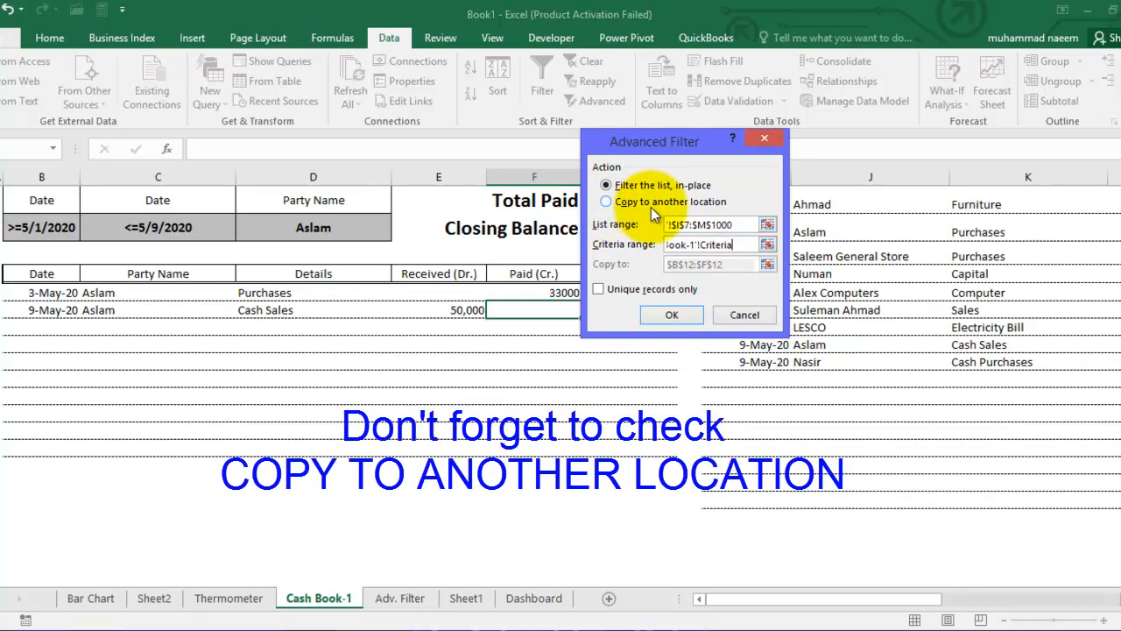
Choose to copy the filter results to another location, using the report headers from Date to Paid (Cr.) as the destination.
left_click(606, 202)
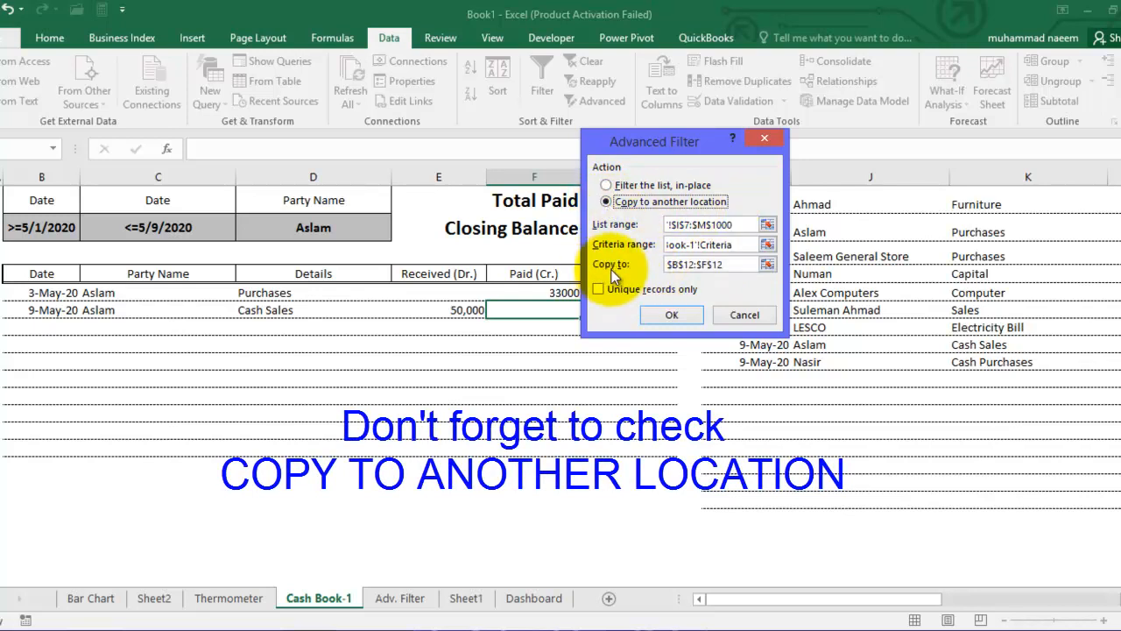
left_click(767, 267)
left_click_drag(55, 275, 514, 277)
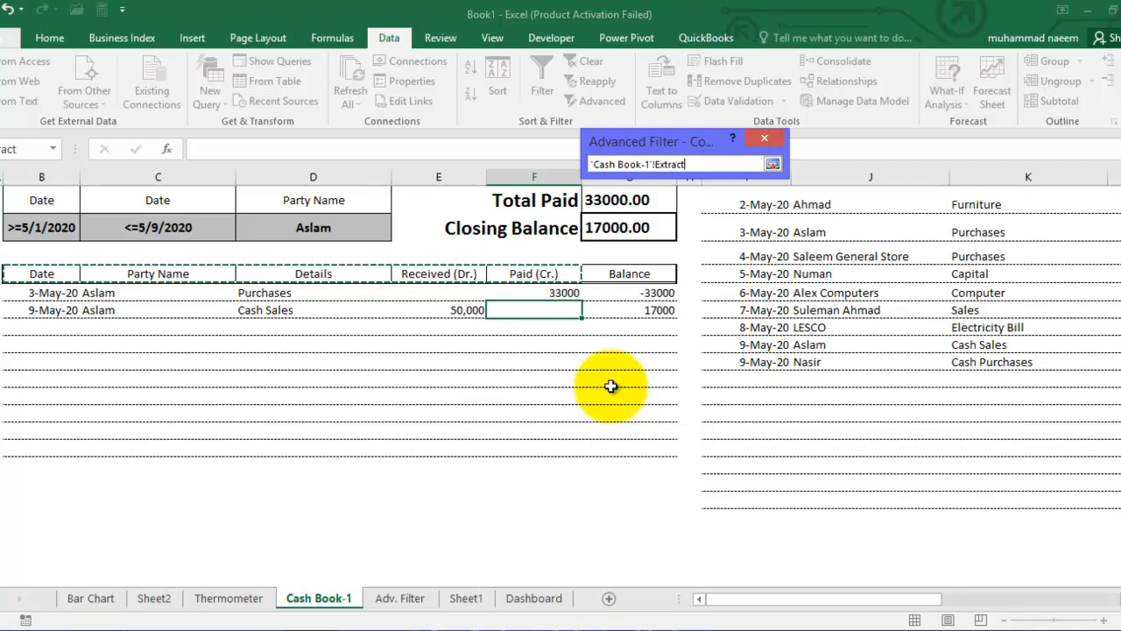
Accept the copy destination and run the Advanced Filter with the chosen list and criteria ranges.
left_click(774, 165)
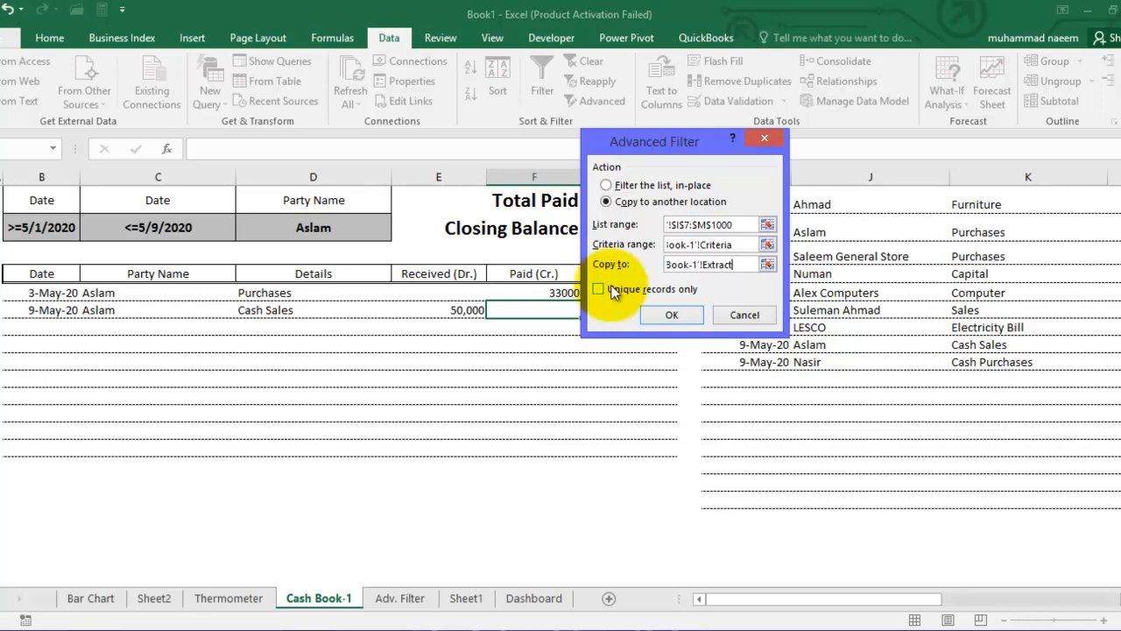
left_click(671, 313)
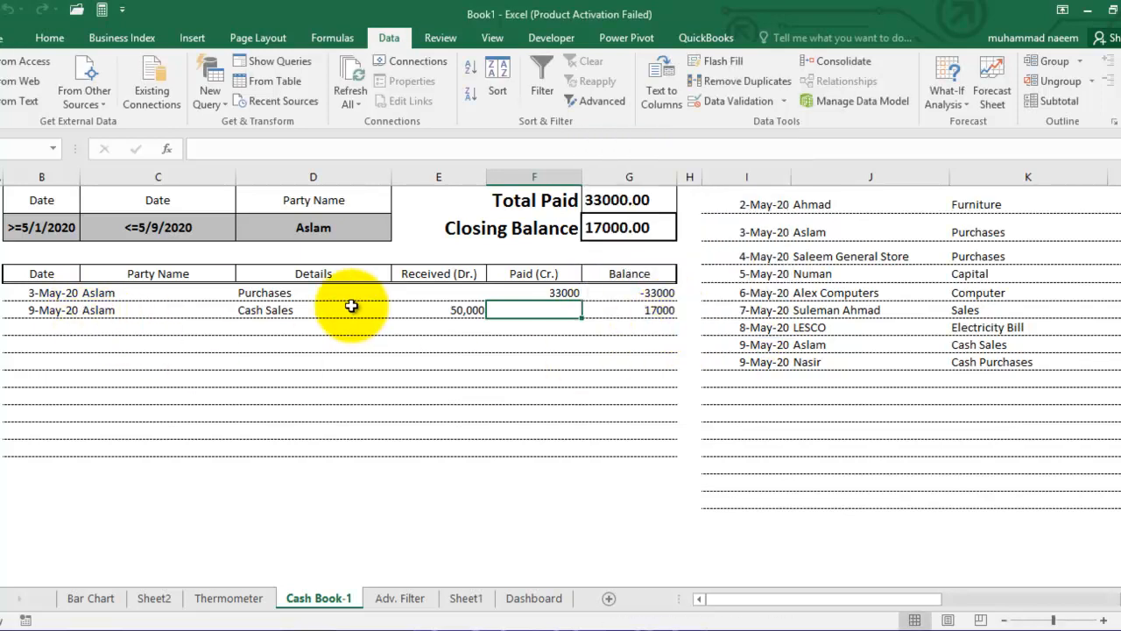
Clear the Party Name value in the filter criteria block, keeping only the two date criteria.
left_click_drag(46, 202, 325, 222)
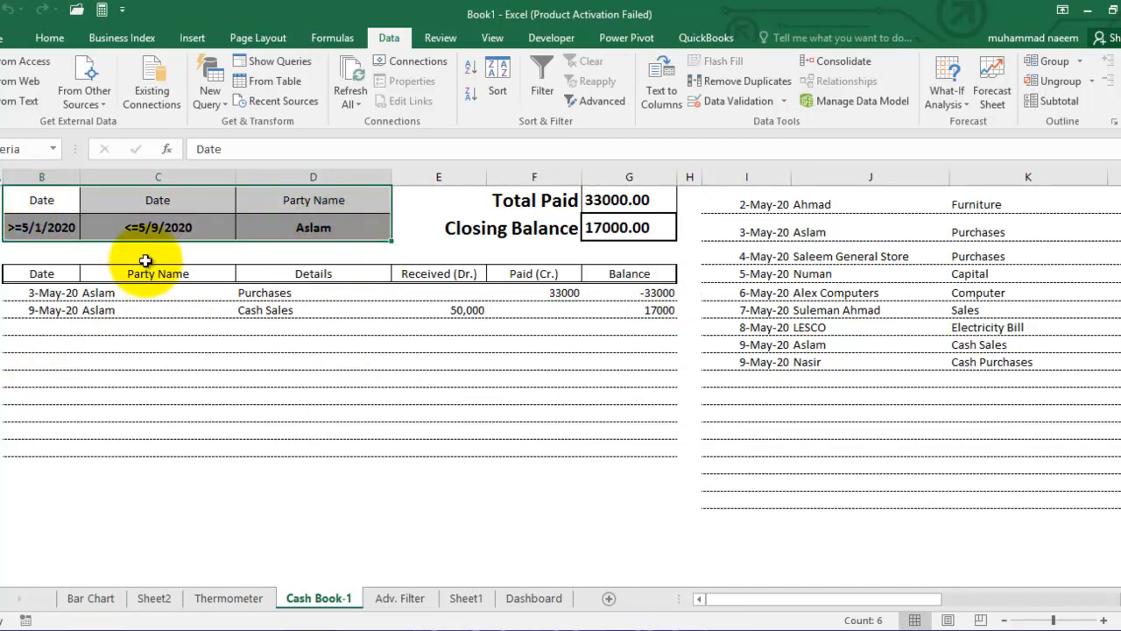
left_click(153, 227)
left_click(306, 231)
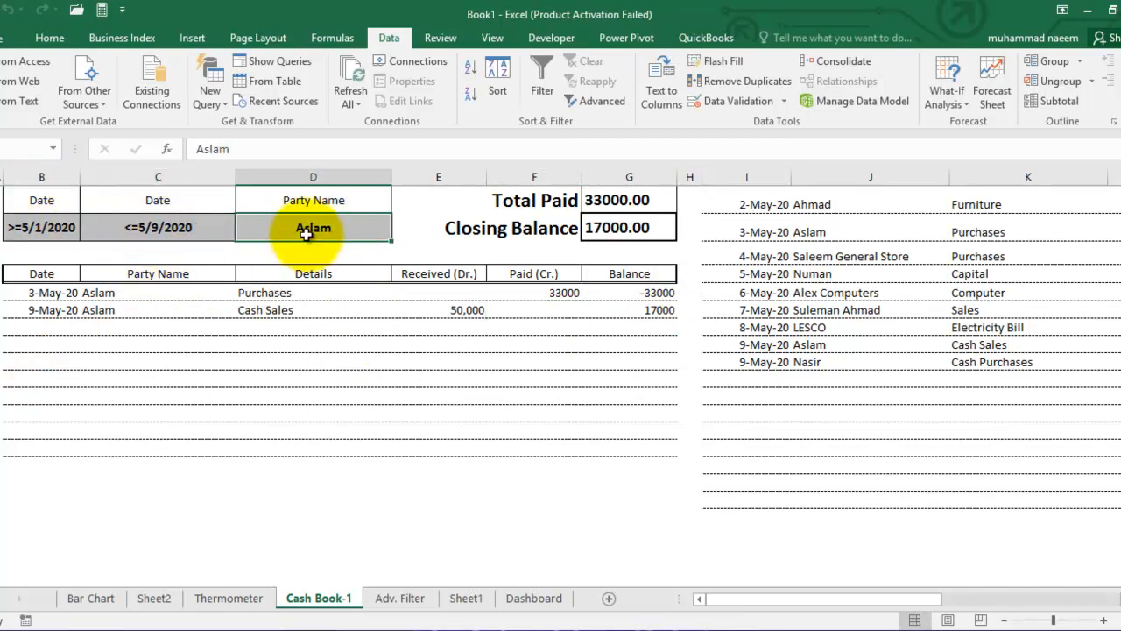
key("Delete")
scroll(413, 325, "up", 2)
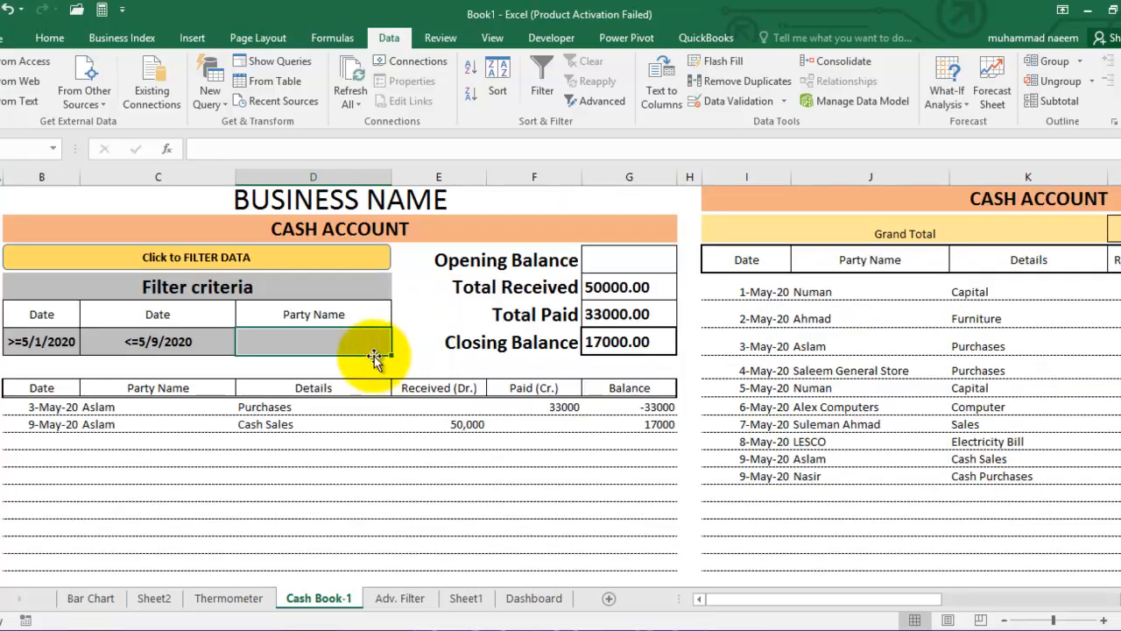
scroll(395, 386, "down", 2)
left_click(362, 434)
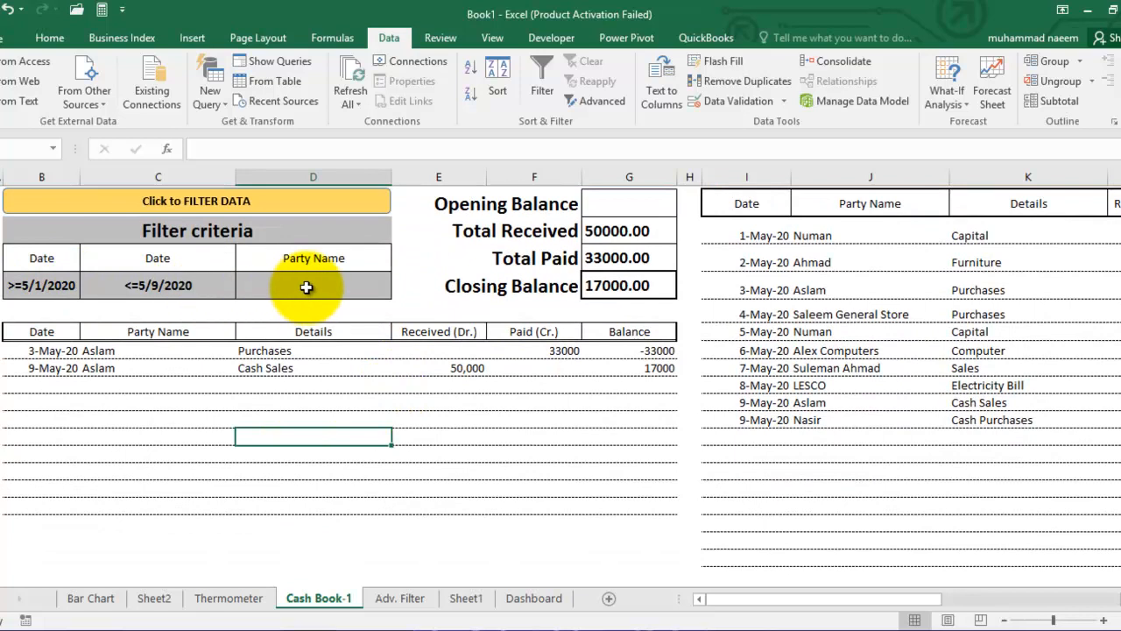
left_click_drag(39, 350, 640, 358)
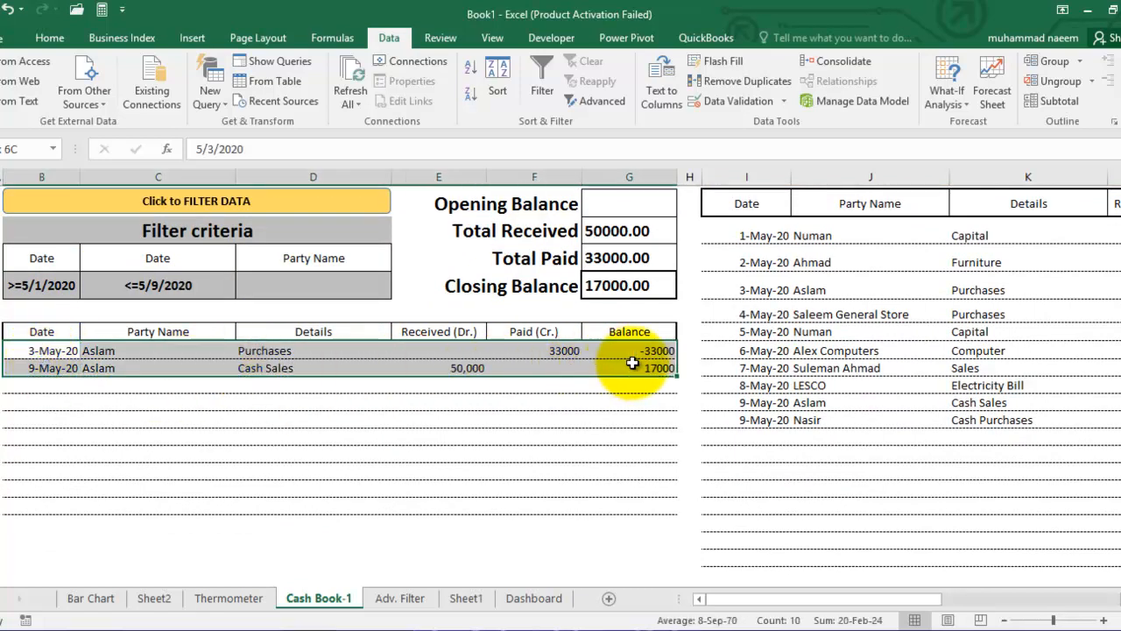
left_click(80, 418)
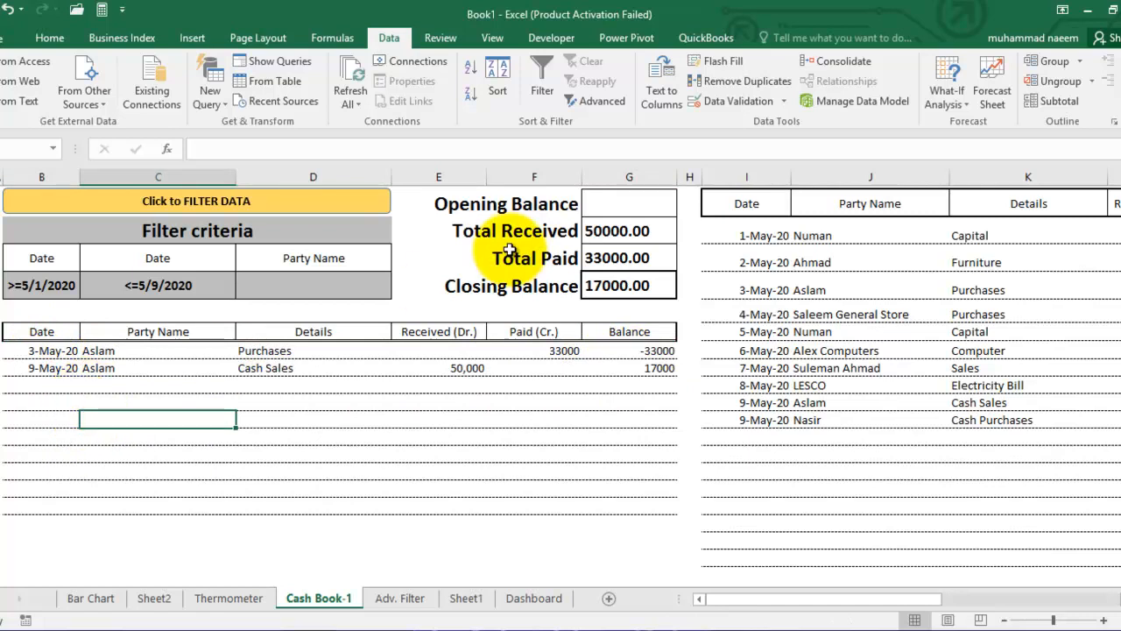
Start a new Advanced Filter with list range $I$7:$M$1000 and set its criteria range to the Date, Date and Party Name block.
left_click(598, 101)
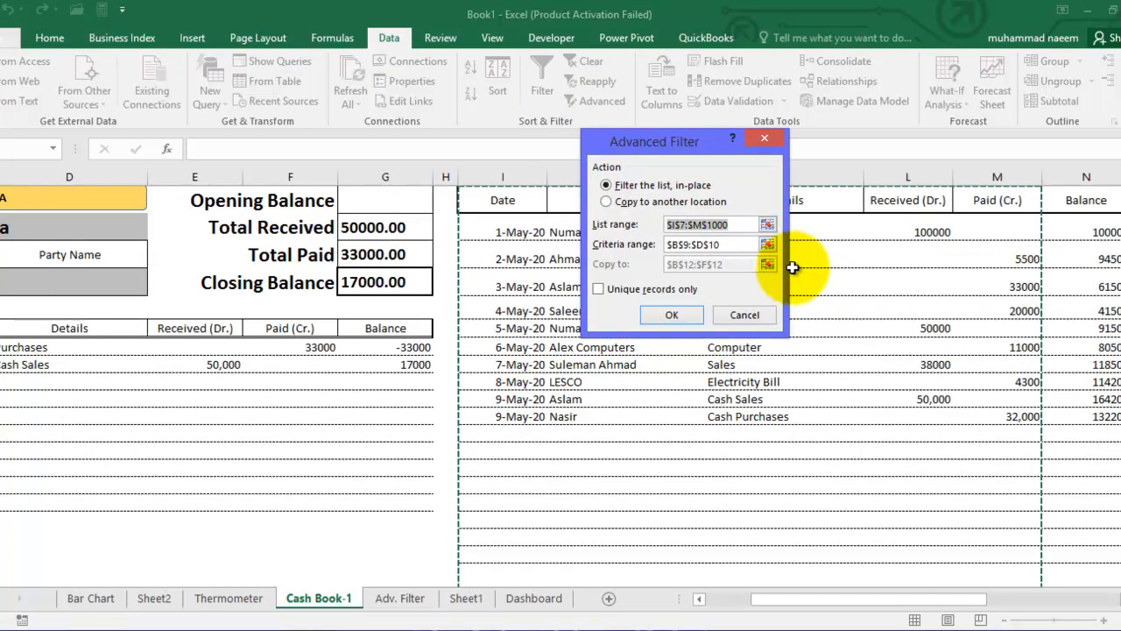
left_click(766, 224)
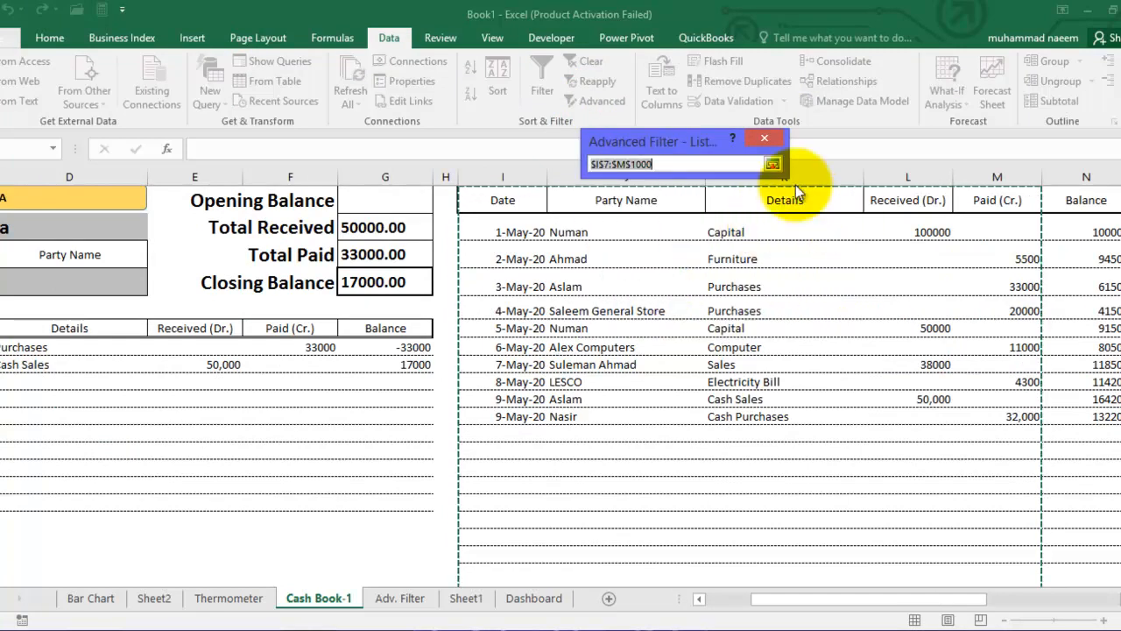
left_click(777, 166)
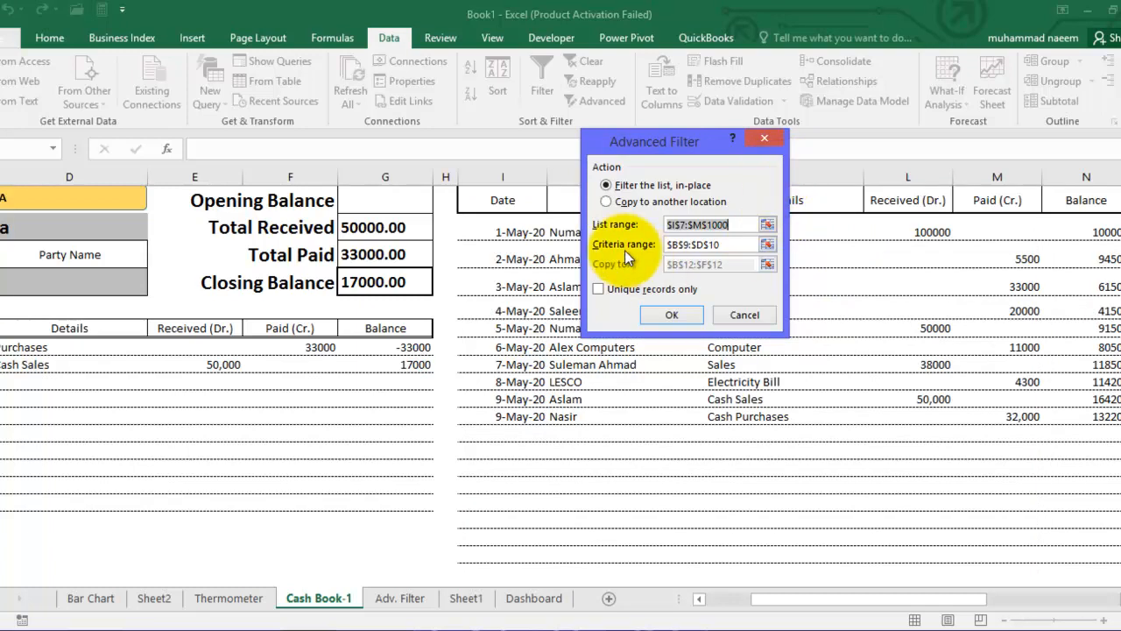
left_click(768, 245)
left_click_drag(29, 254, 341, 277)
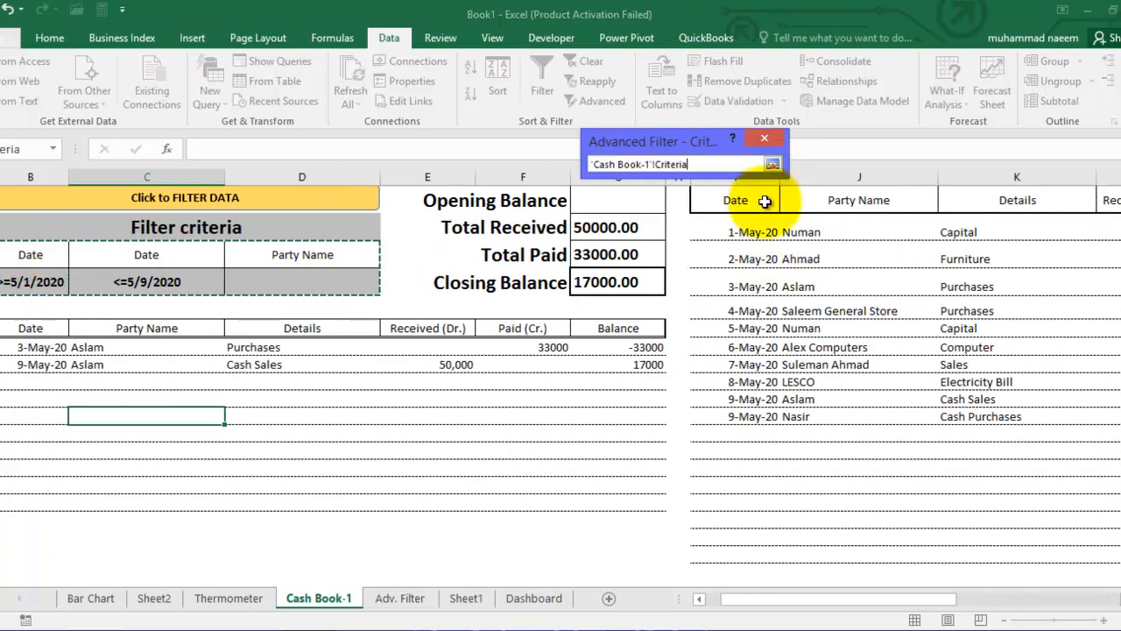
left_click(775, 163)
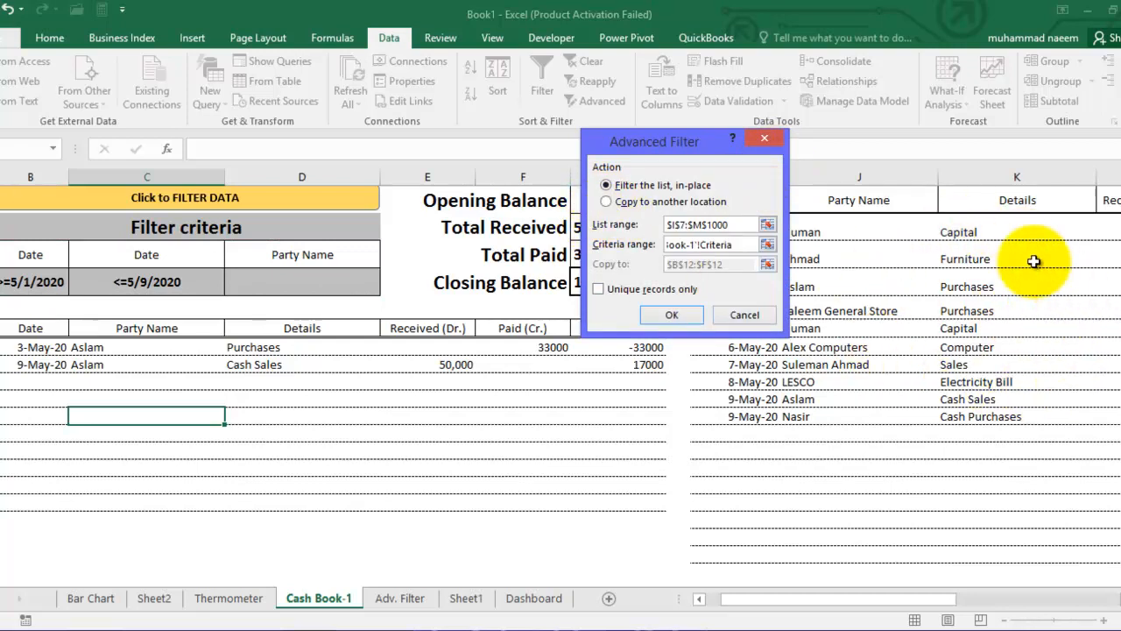
Copy the filter results to the report headers Date to Paid (Cr.) in B12:F12 and run the Advanced Filter.
left_click(606, 202)
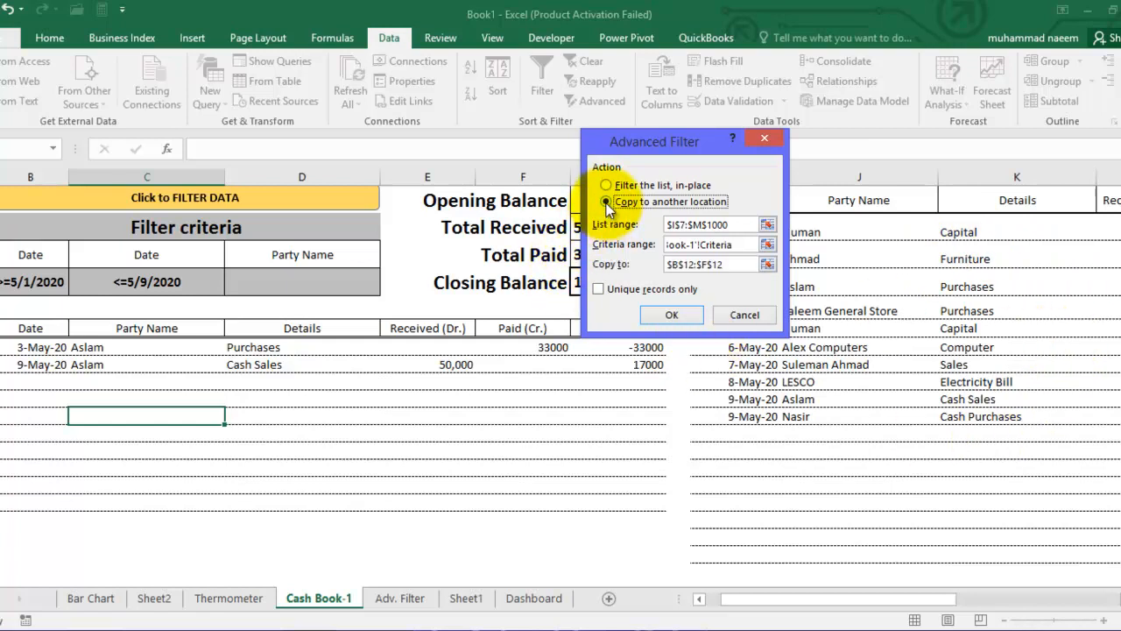
left_click(761, 265)
left_click(766, 264)
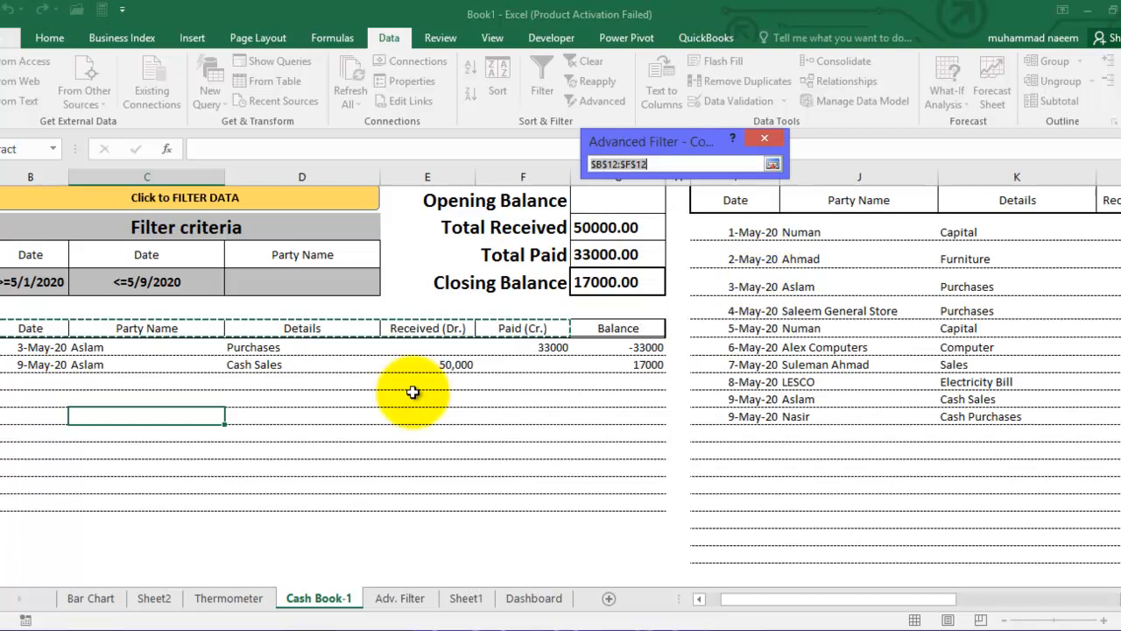
left_click(785, 592)
left_click_drag(784, 592, 770, 593)
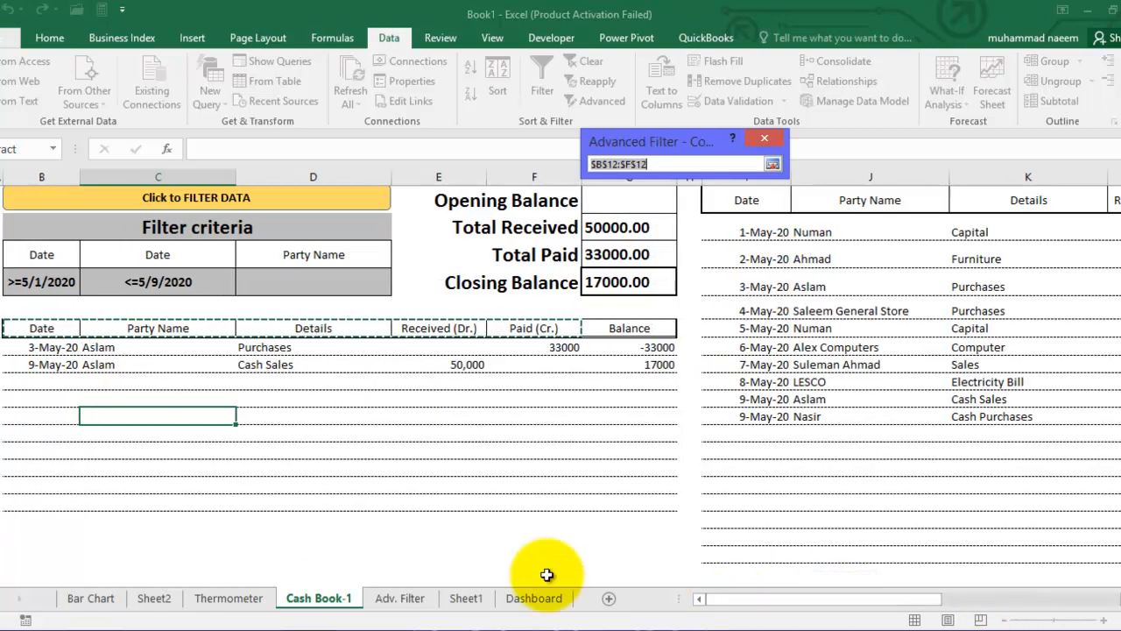
left_click_drag(26, 328, 513, 333)
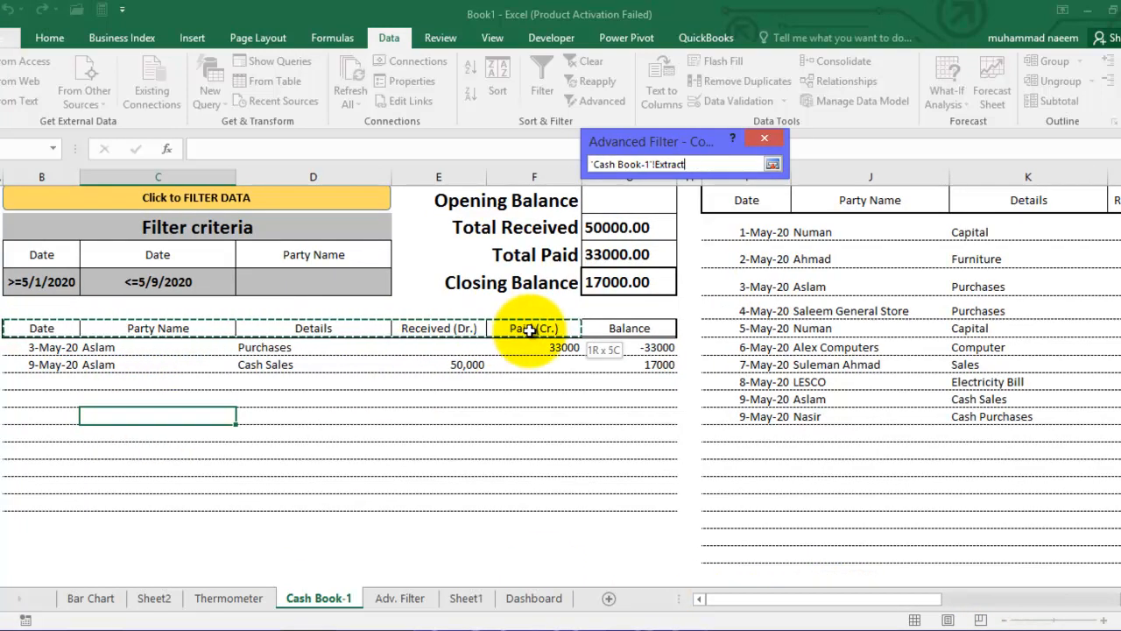
left_click(773, 163)
left_click_drag(738, 150, 775, 191)
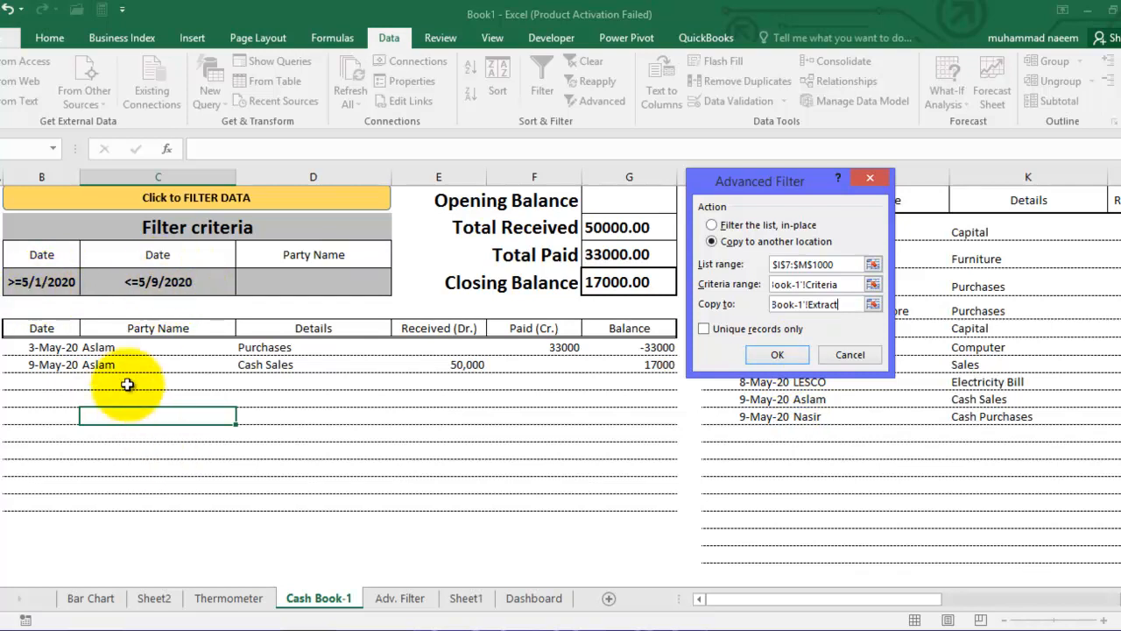
left_click(778, 354)
mouse_move(45, 348)
left_mouse_down()
mouse_move(475, 488)
mouse_move(656, 496)
left_mouse_up()
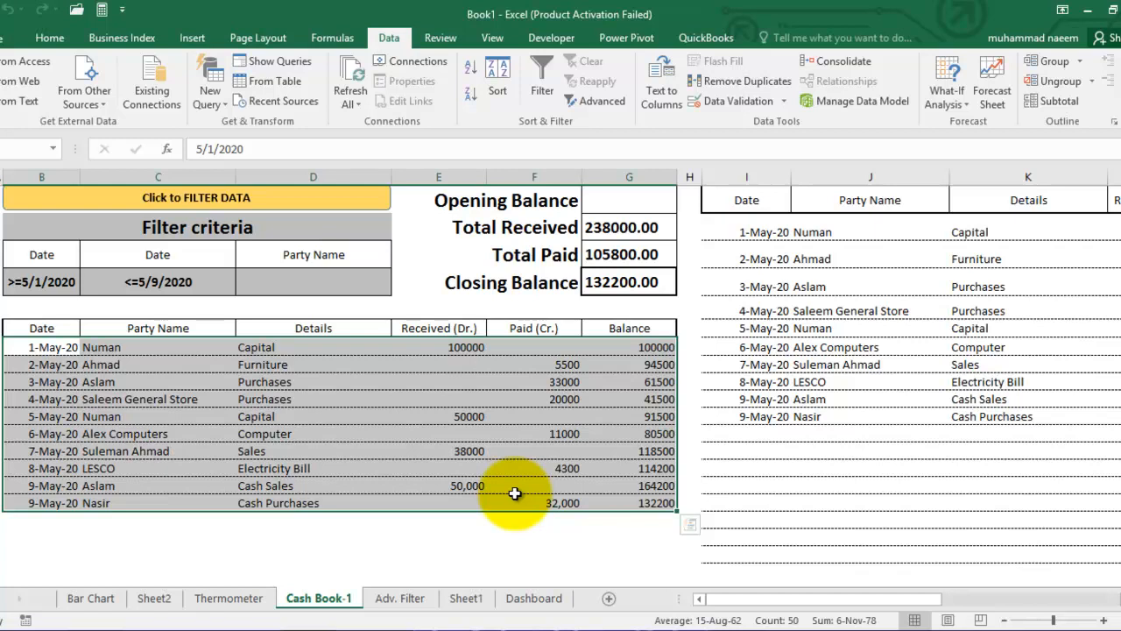
left_click(598, 102)
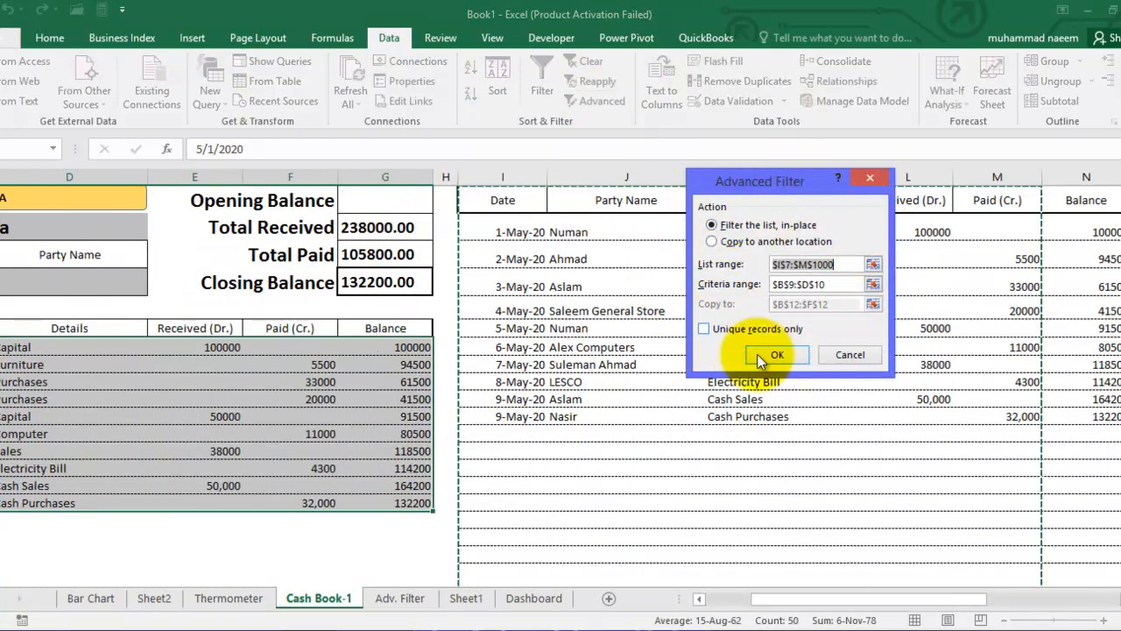
left_click(850, 355)
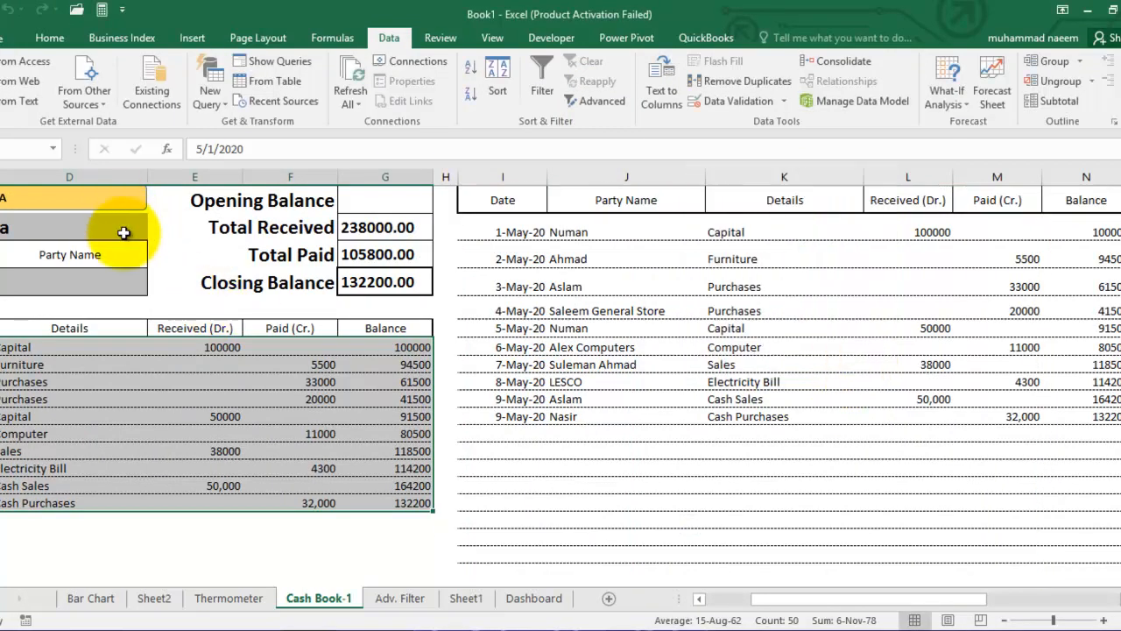
left_click_drag(811, 600, 729, 601)
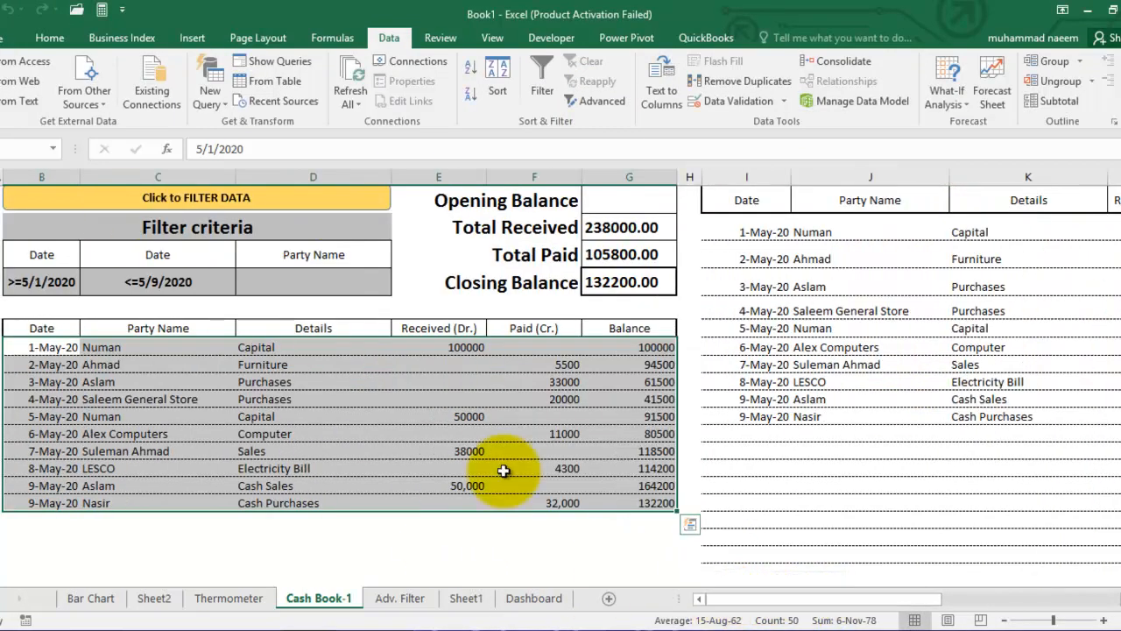
scroll(276, 325, "up", 1)
scroll(263, 346, "down", 1)
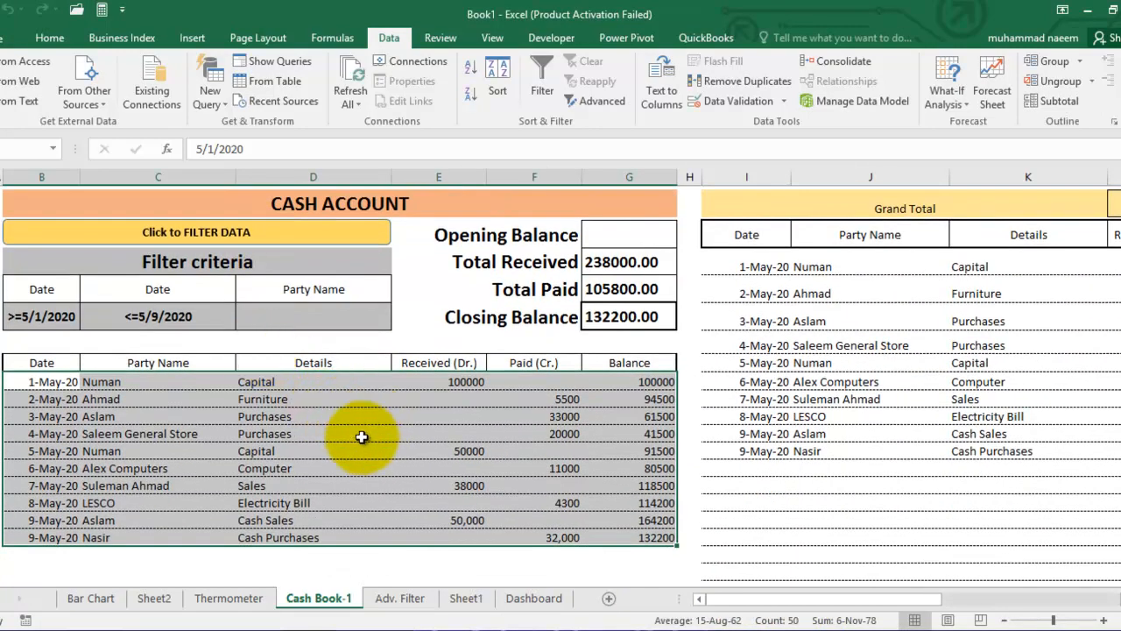
left_click(289, 417)
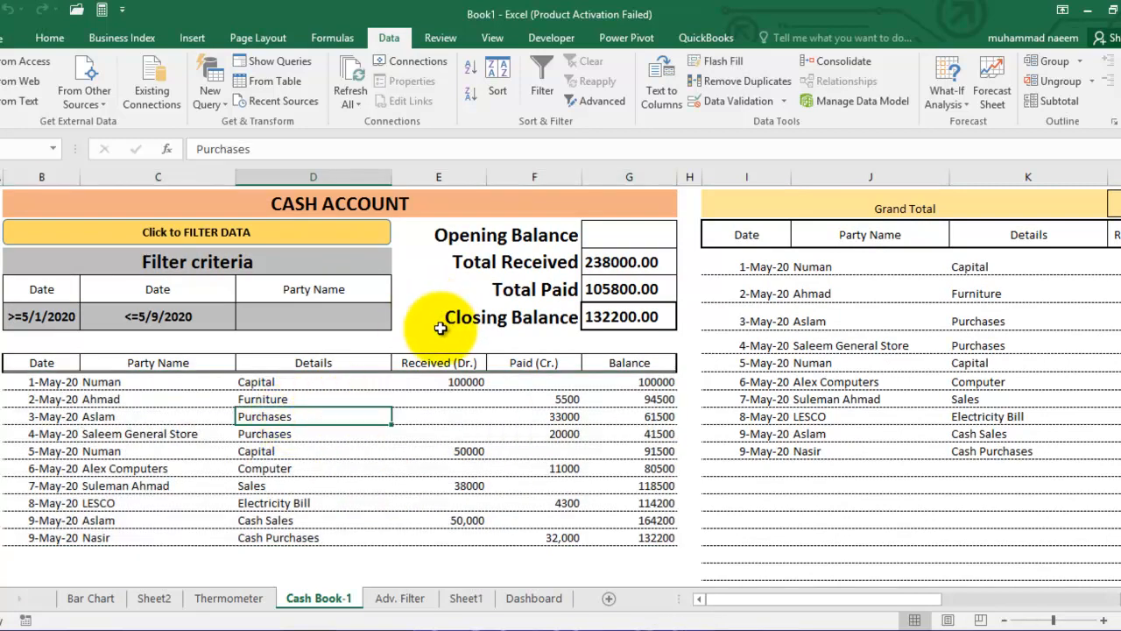
Switch the Developer tab off and back on in the ribbon customization options and accept the settings.
left_click(545, 40)
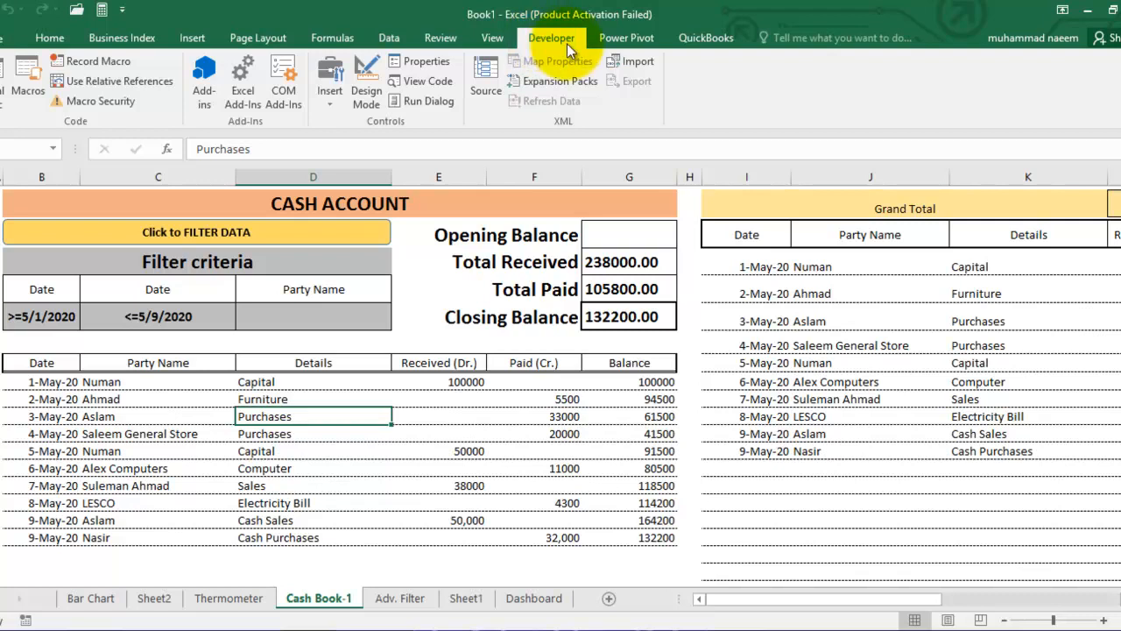
left_click(3, 41)
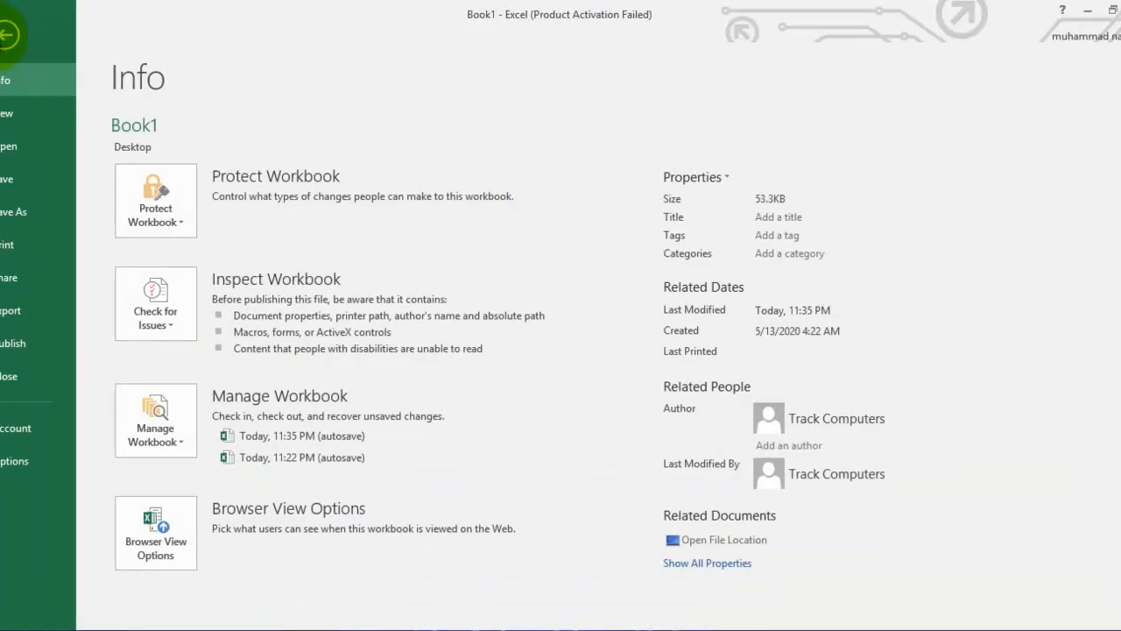
left_click(20, 464)
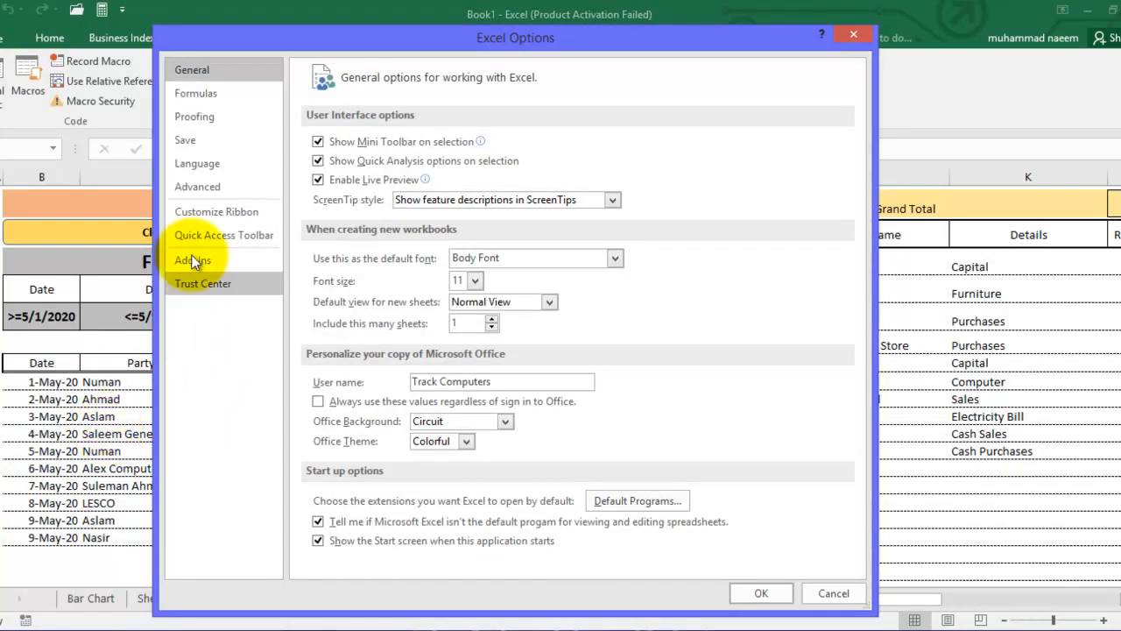
left_click(214, 211)
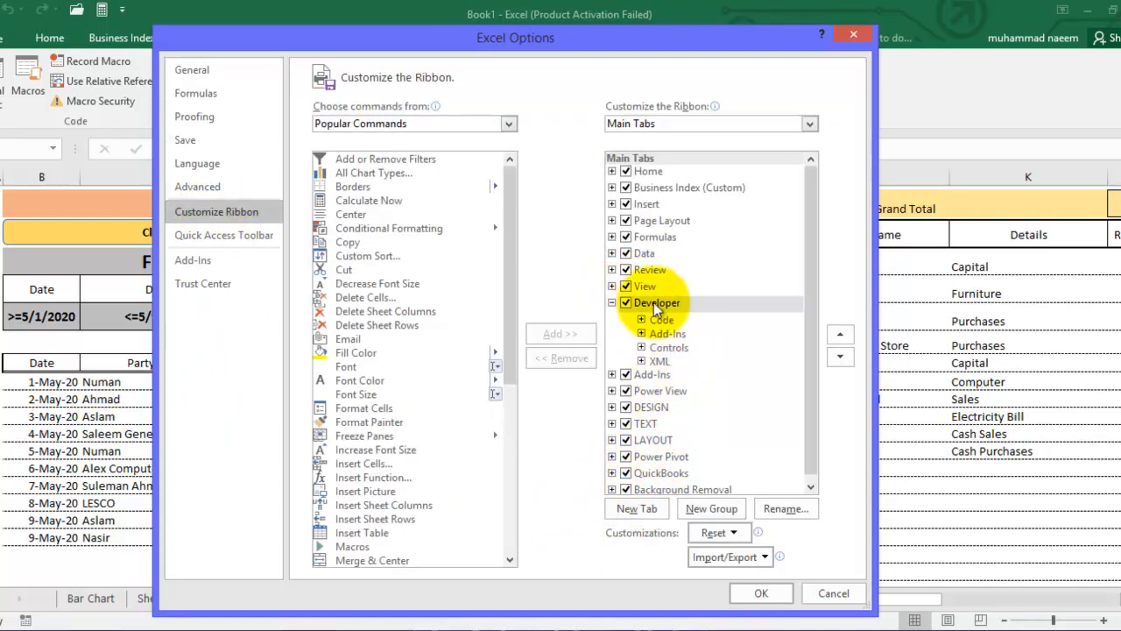
left_click(628, 303)
left_click(625, 303)
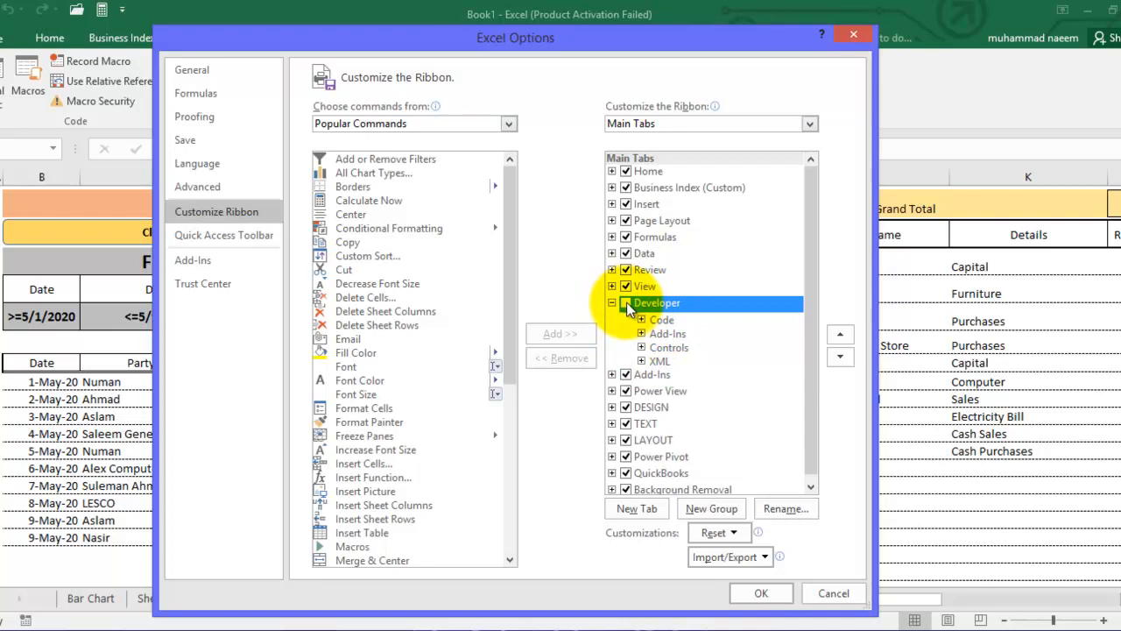
left_click(770, 593)
Start recording a macro named Advanced_Filter, stored in This Workbook, with the description "Click to filter data".
left_click(551, 37)
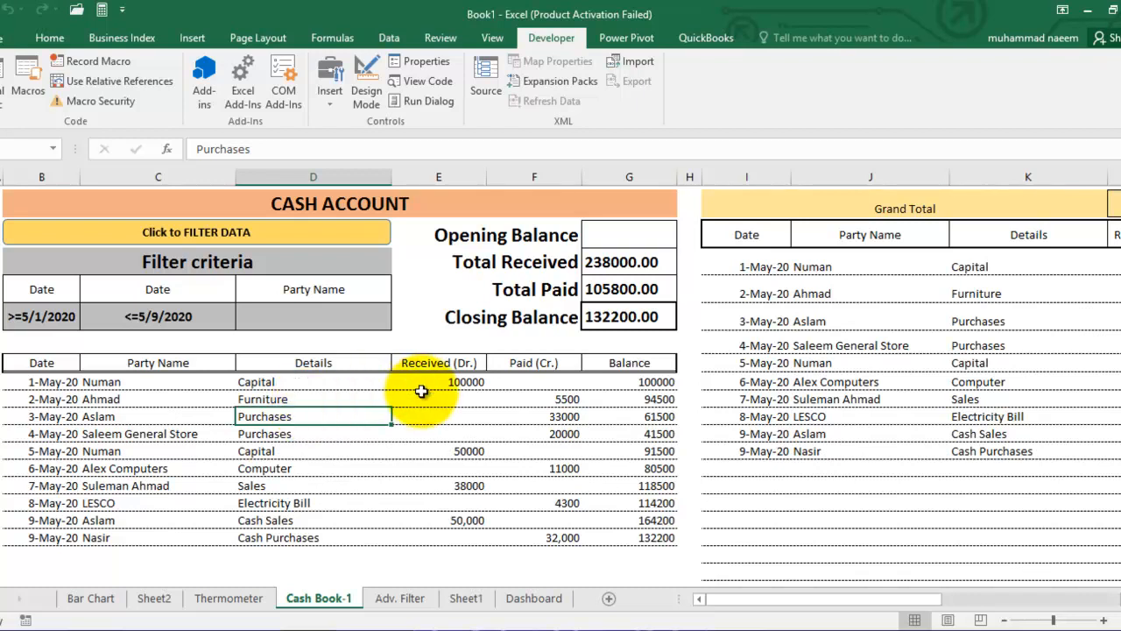
left_click(81, 61)
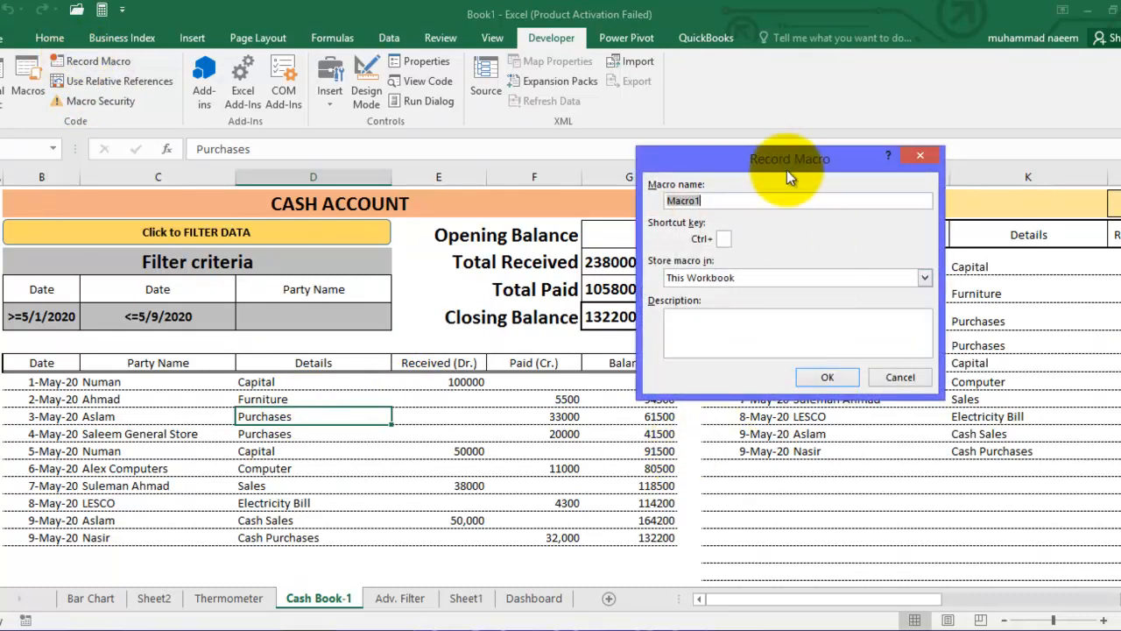
left_click_drag(784, 162, 643, 170)
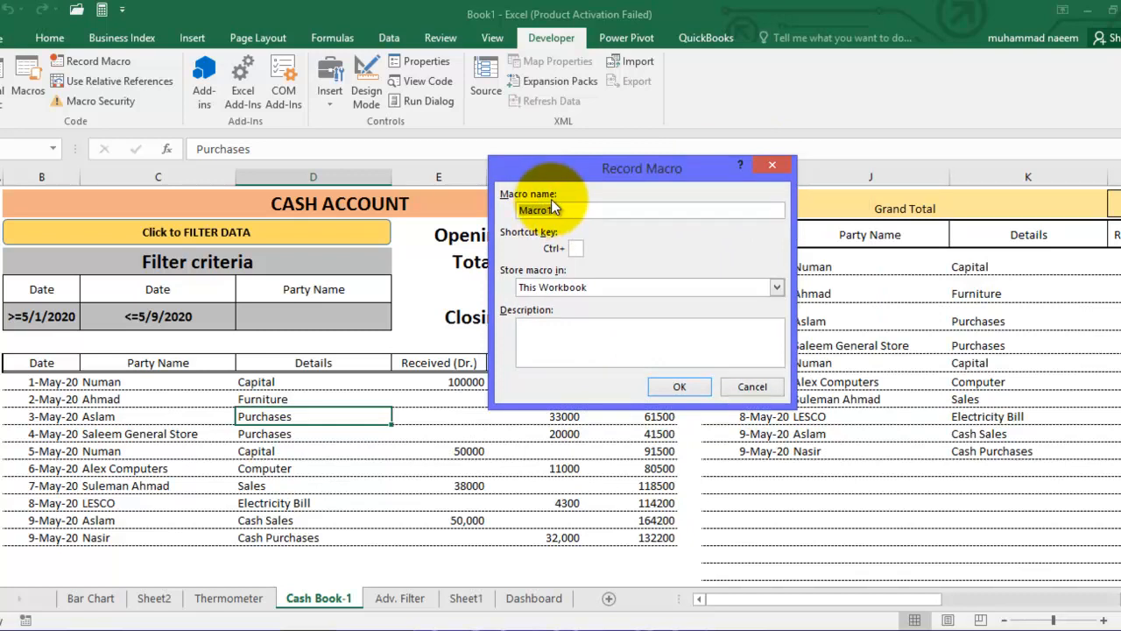
type("Advanced")
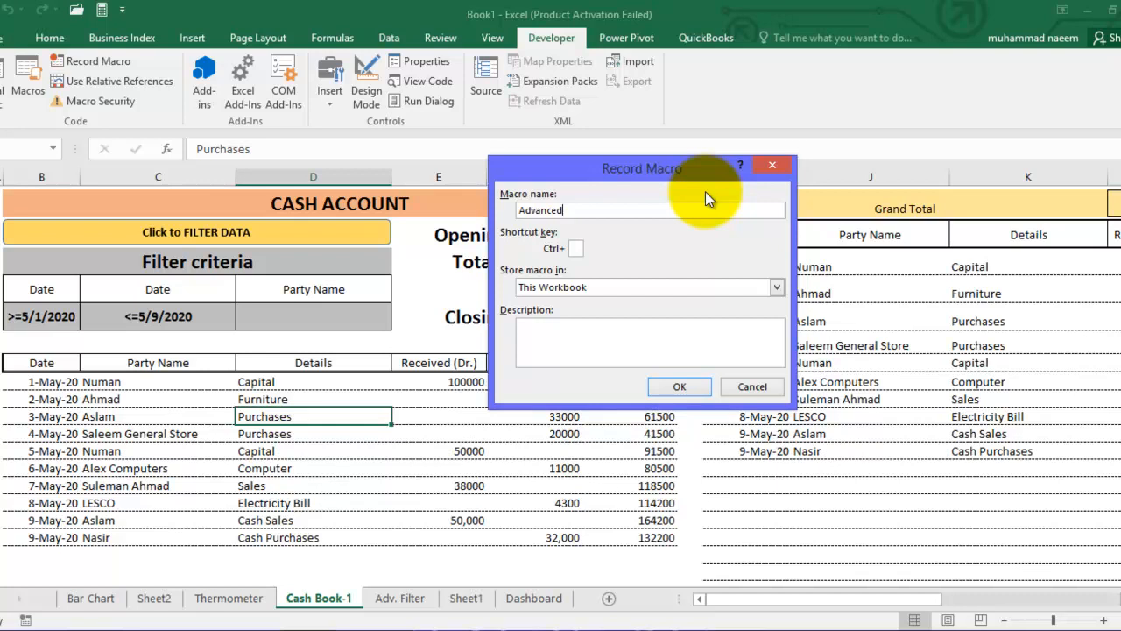
type("_Filter")
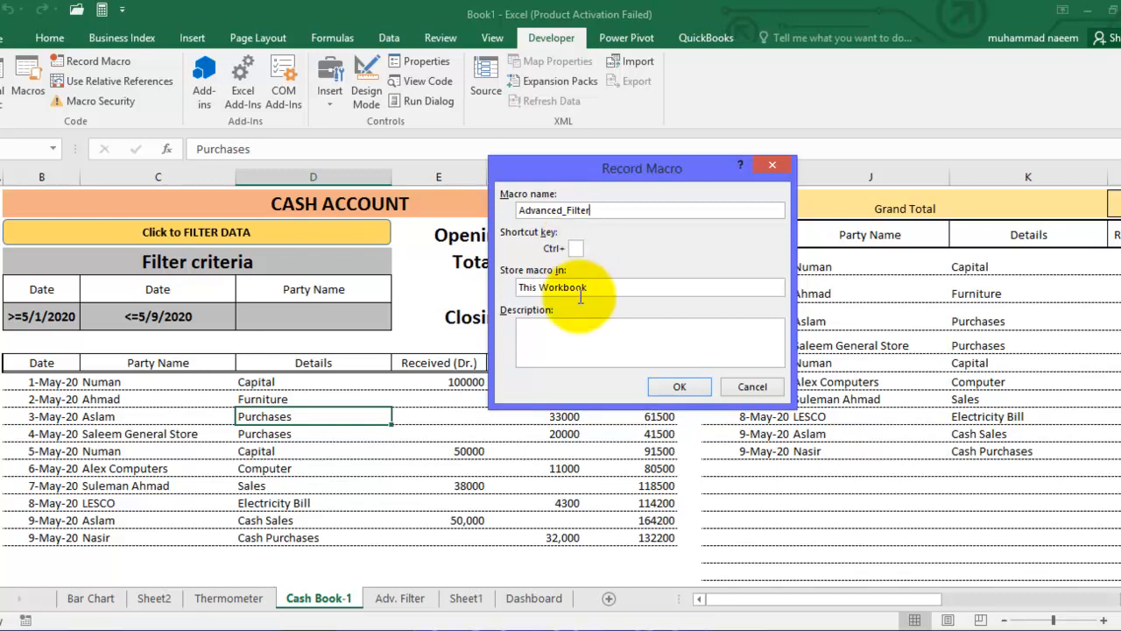
left_click(587, 347)
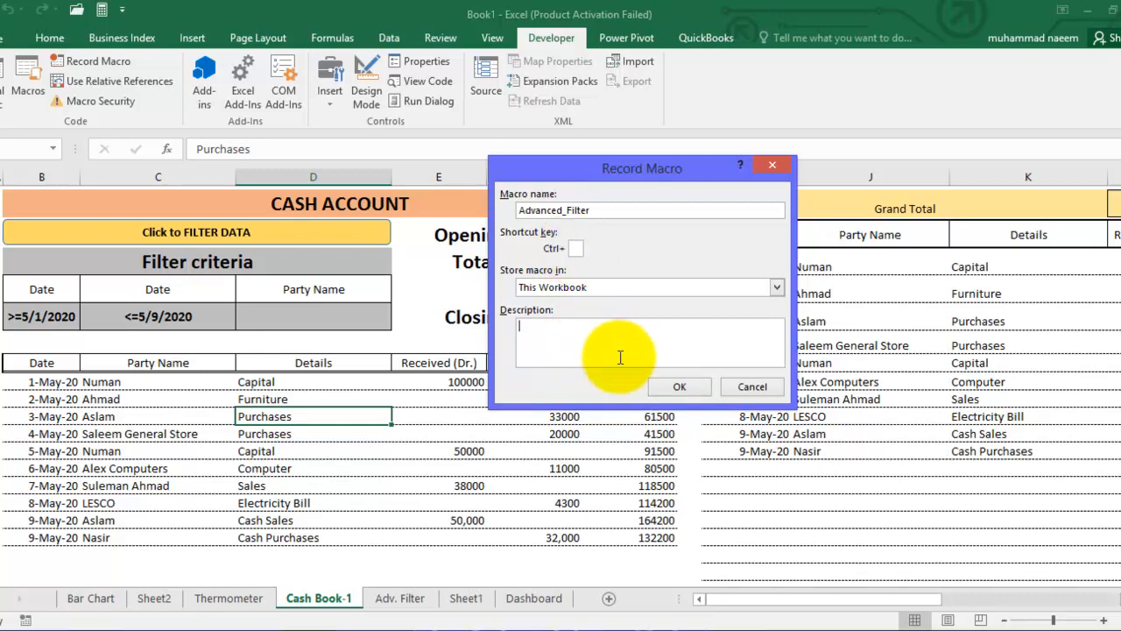
type("Click")
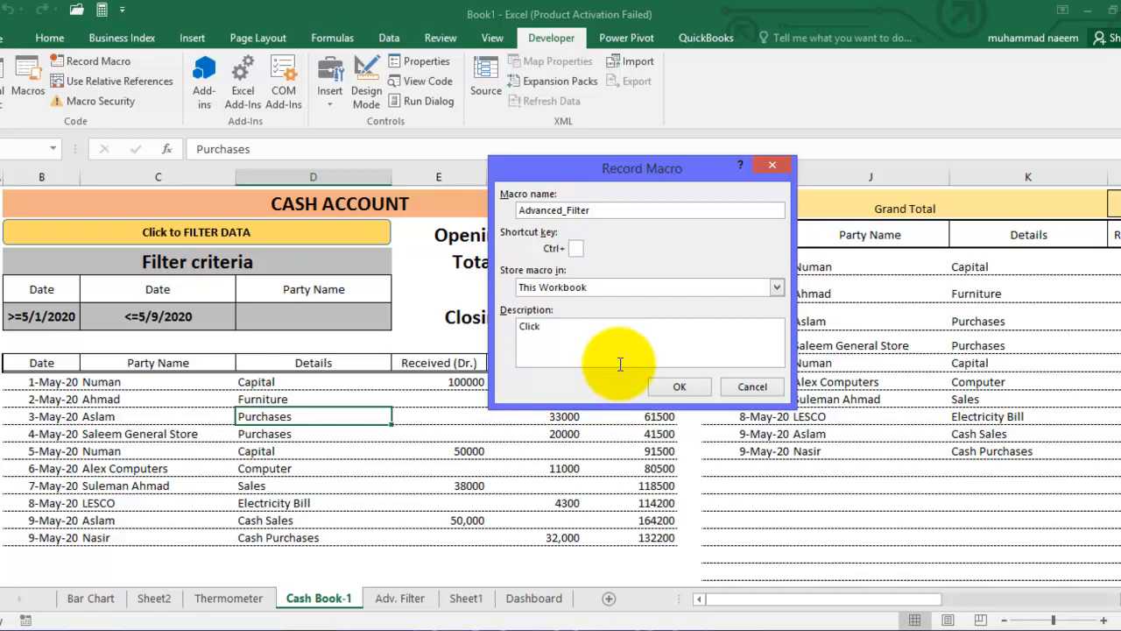
type(" to fo")
type("lter data")
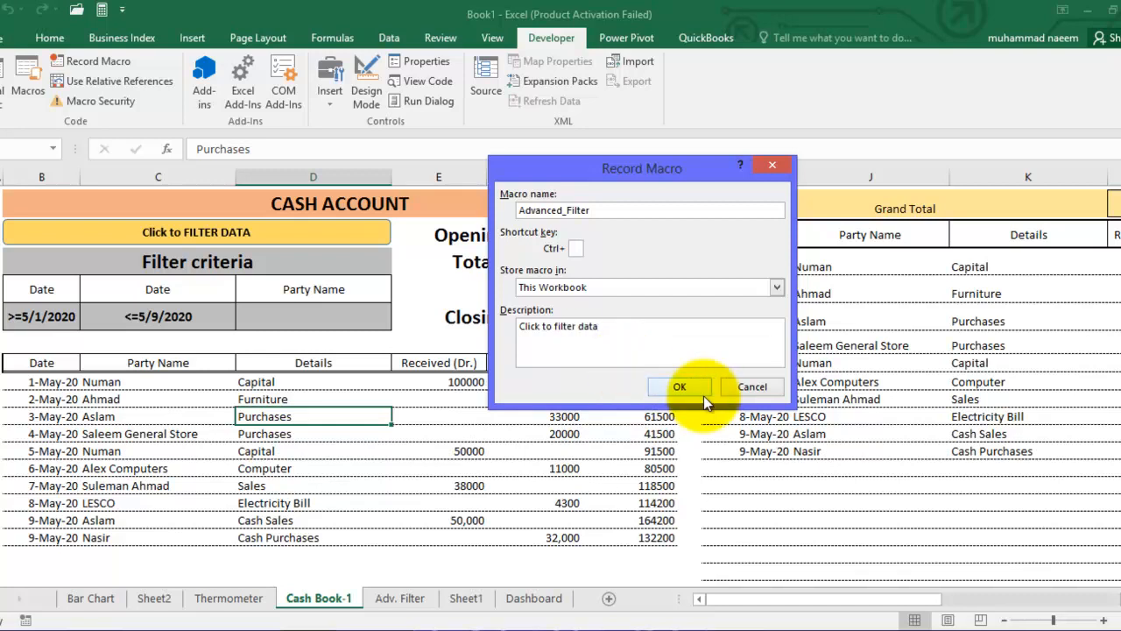
left_click(678, 386)
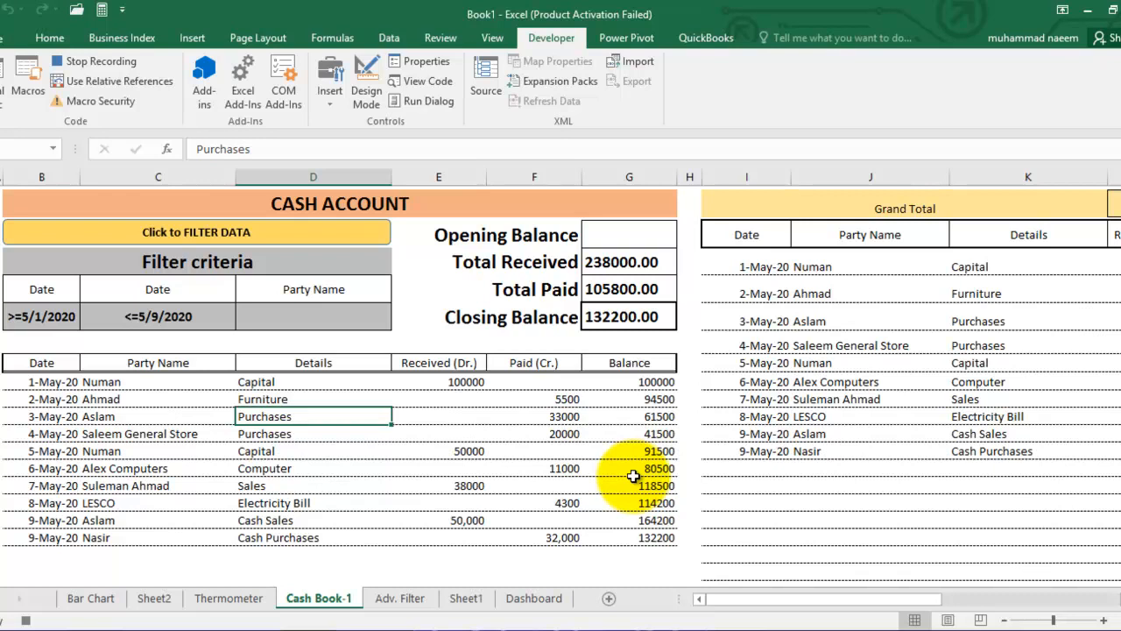
Start an Advanced Filter, keep list range $I$7:$M$1000, and set the criteria range to the two Date and Party Name headers and their values.
left_click(390, 40)
left_click(600, 102)
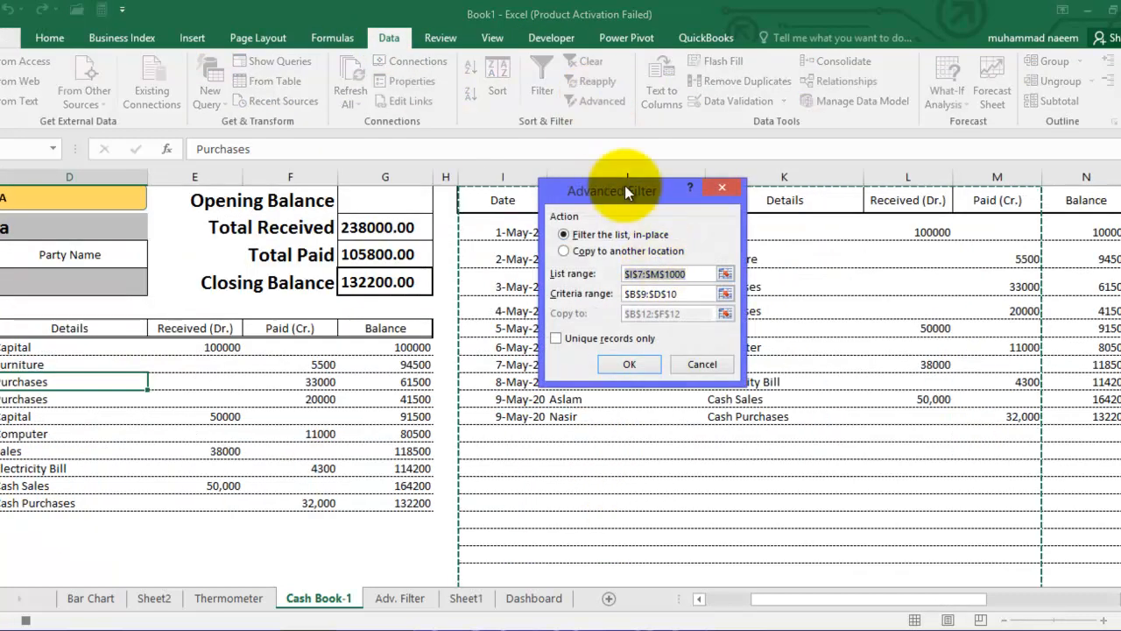
left_click_drag(625, 191, 678, 186)
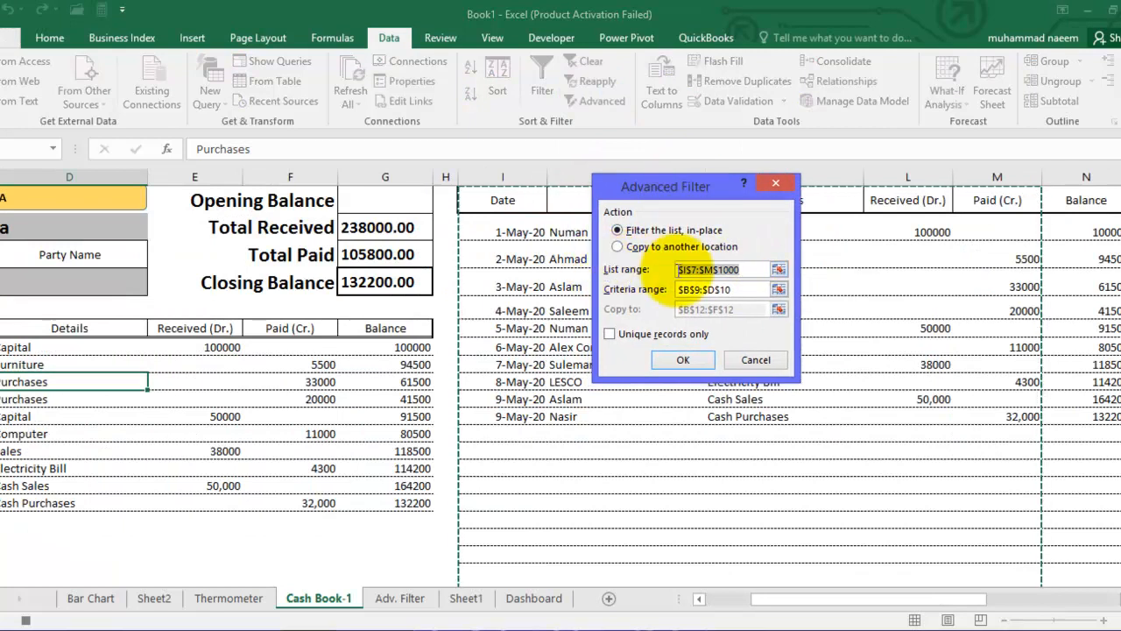
left_click(779, 270)
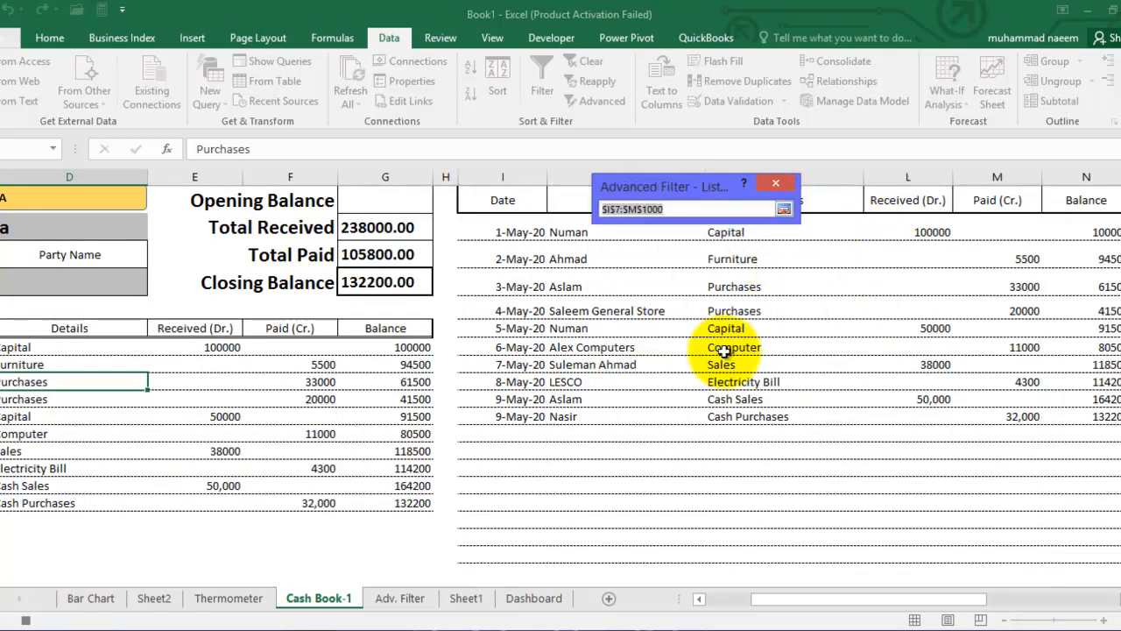
left_click(784, 208)
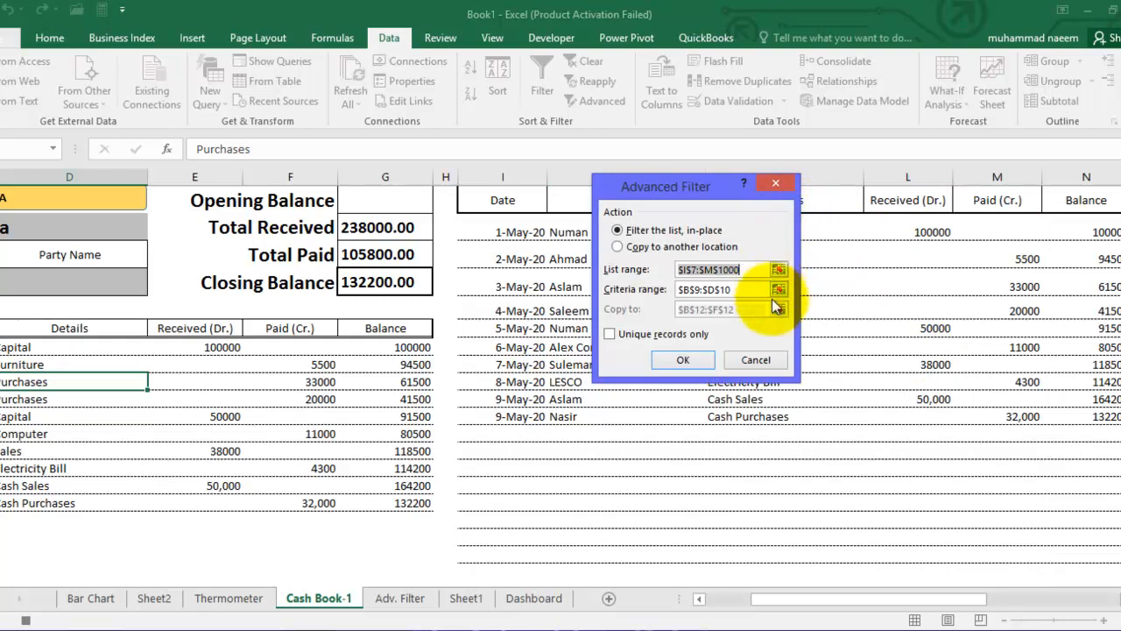
left_click(777, 290)
left_click_drag(22, 252, 298, 282)
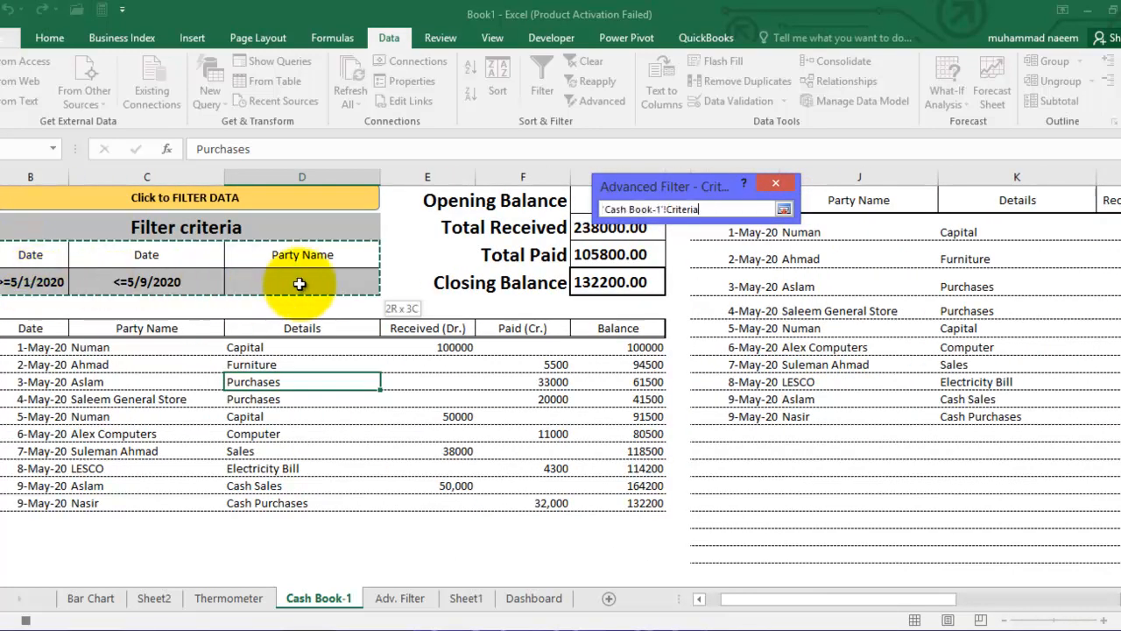
left_click(782, 210)
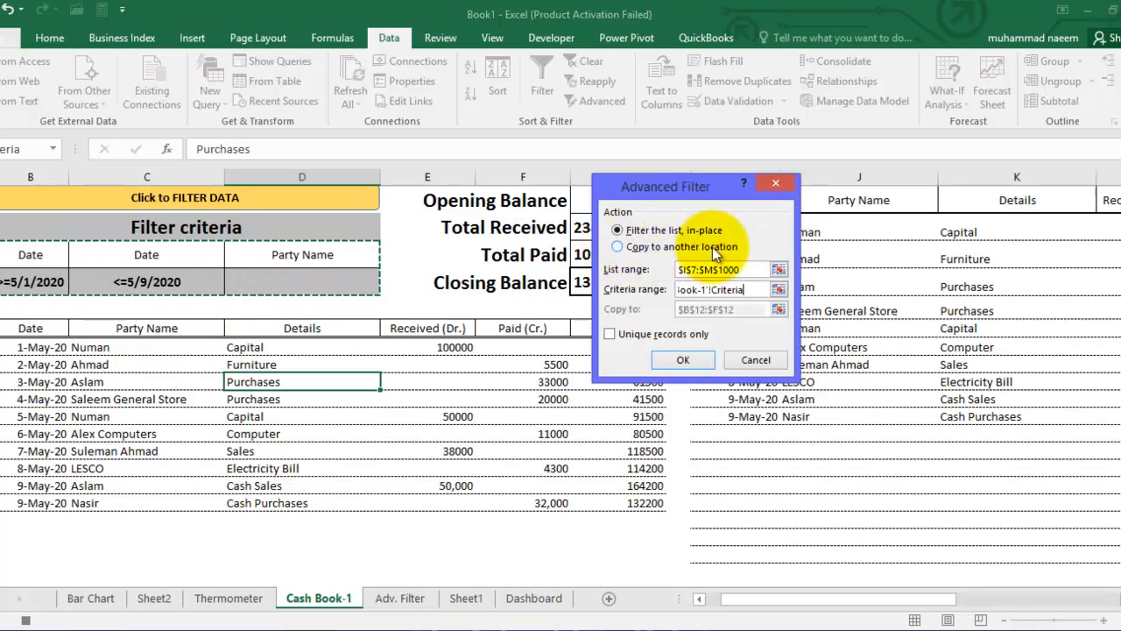
Set the Advanced Filter to copy results to another location, $B$12:$F$12, and run it.
left_click(620, 247)
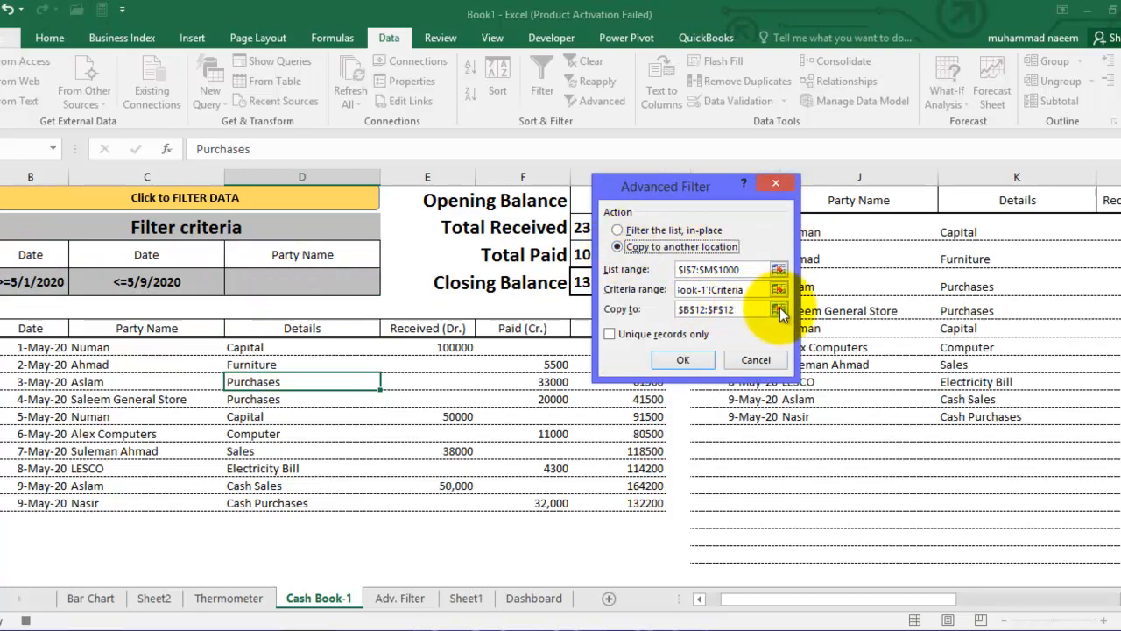
left_click(779, 311)
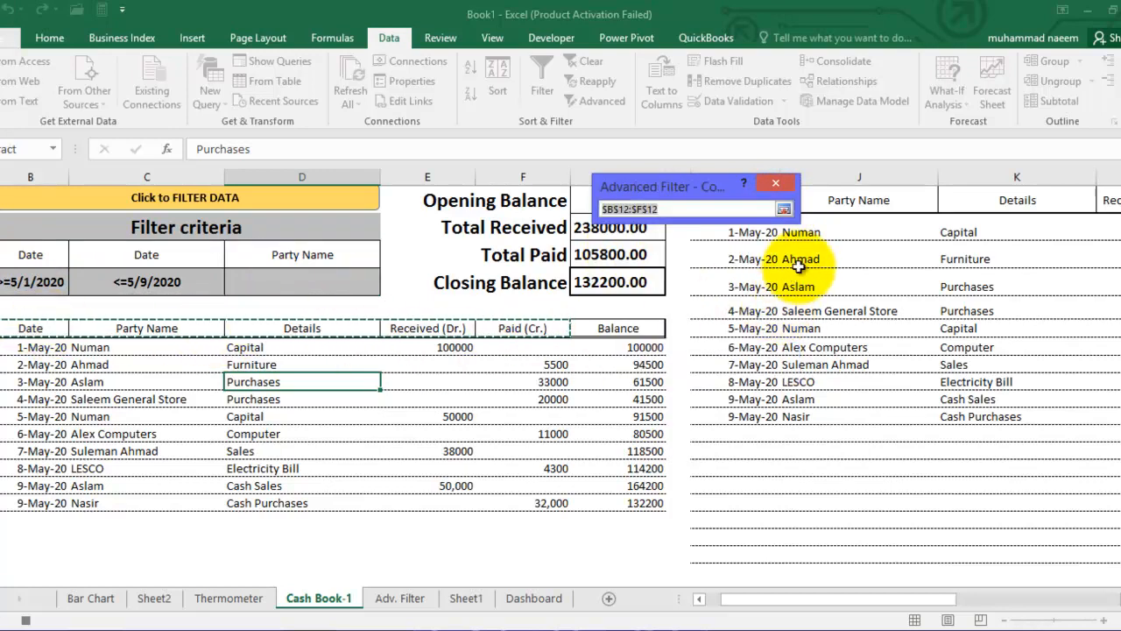
left_click(783, 209)
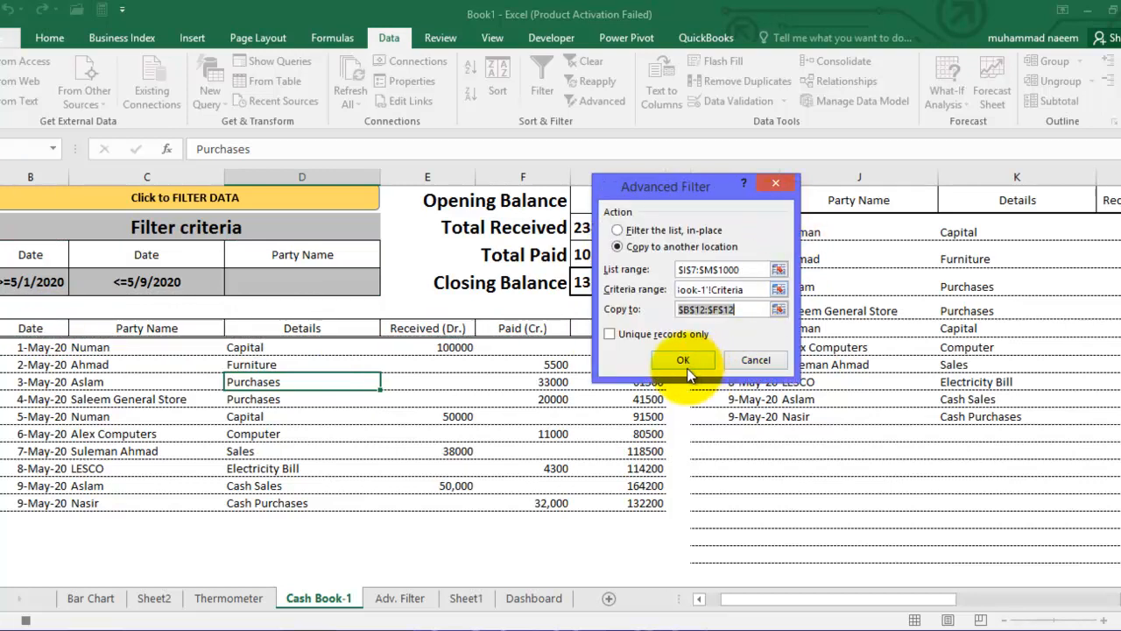
left_click(691, 365)
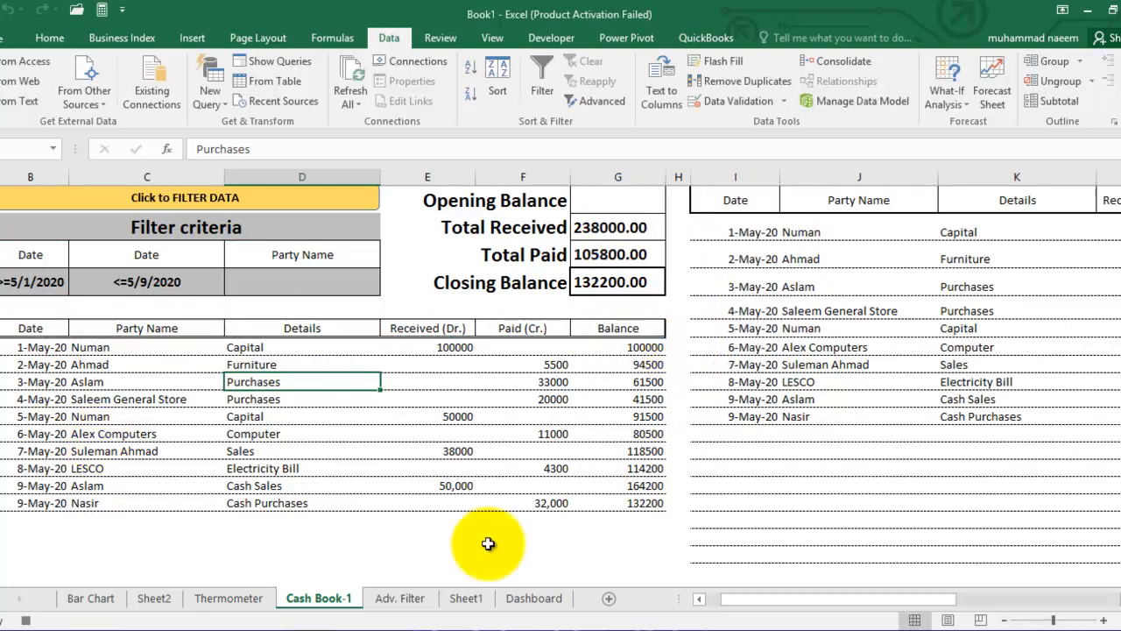
Stop recording the macro and select an empty Received (Dr.) cell in the report.
left_click_drag(742, 607, 716, 603)
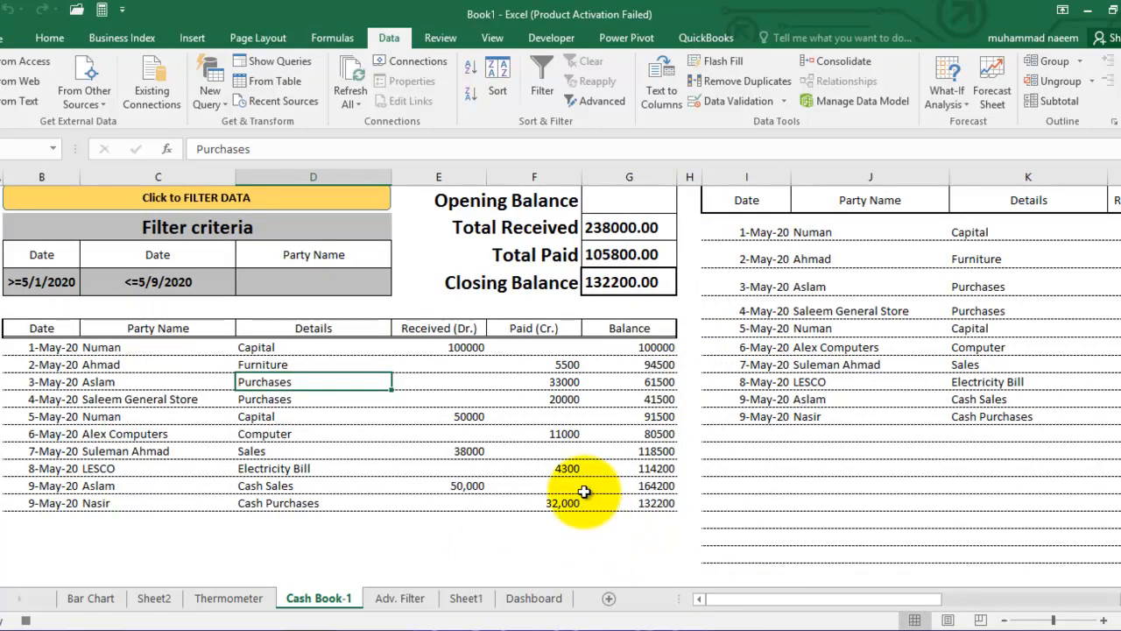
left_click(560, 36)
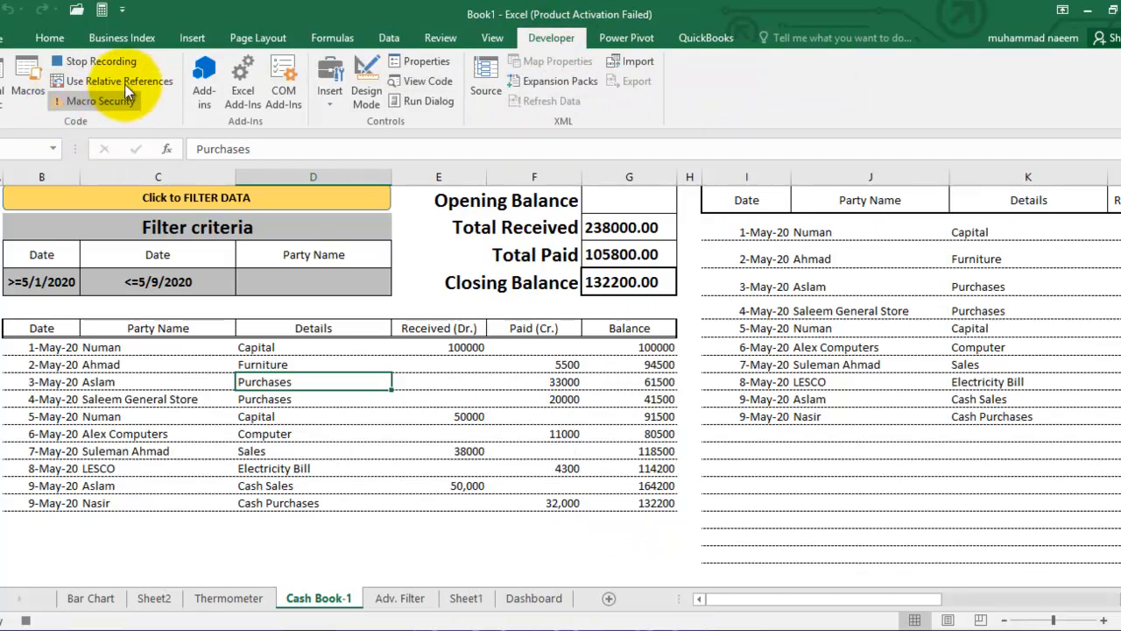
left_click(89, 63)
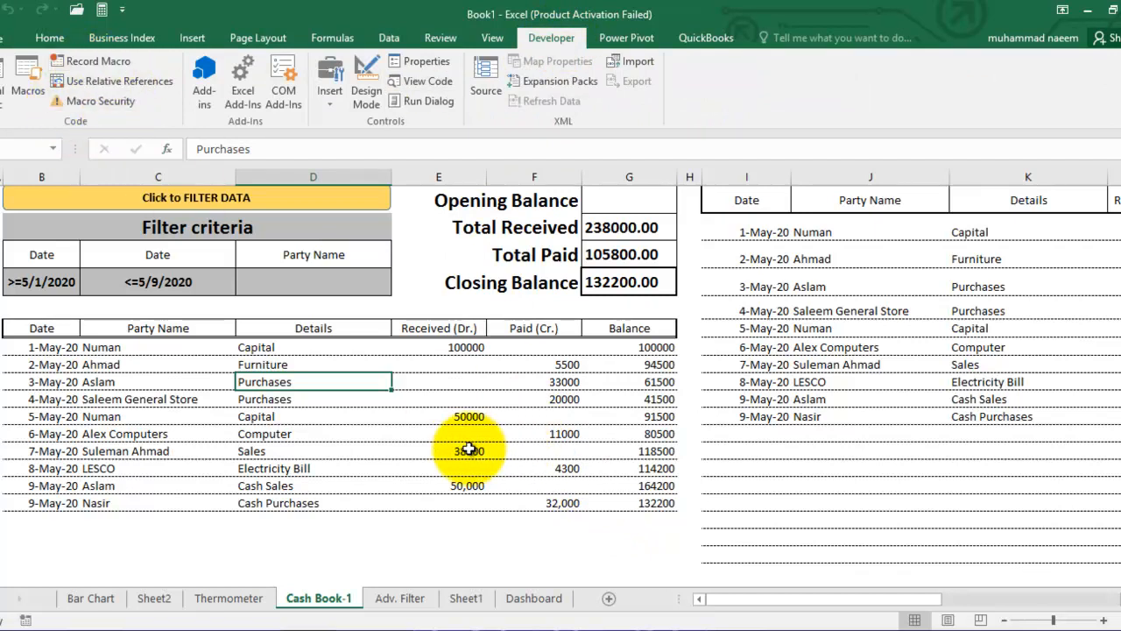
left_click(439, 437)
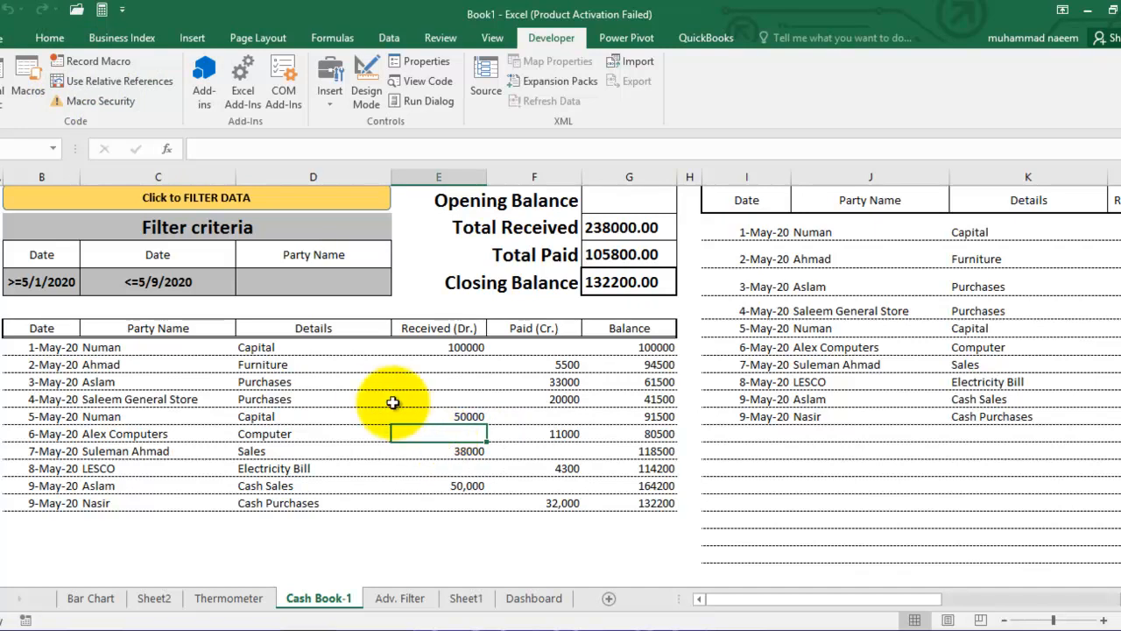
Assign the Advanced_Filter macro from Book1.xlsm to the "Click to FILTER DATA" shape and deselect the shape.
right_click(276, 196)
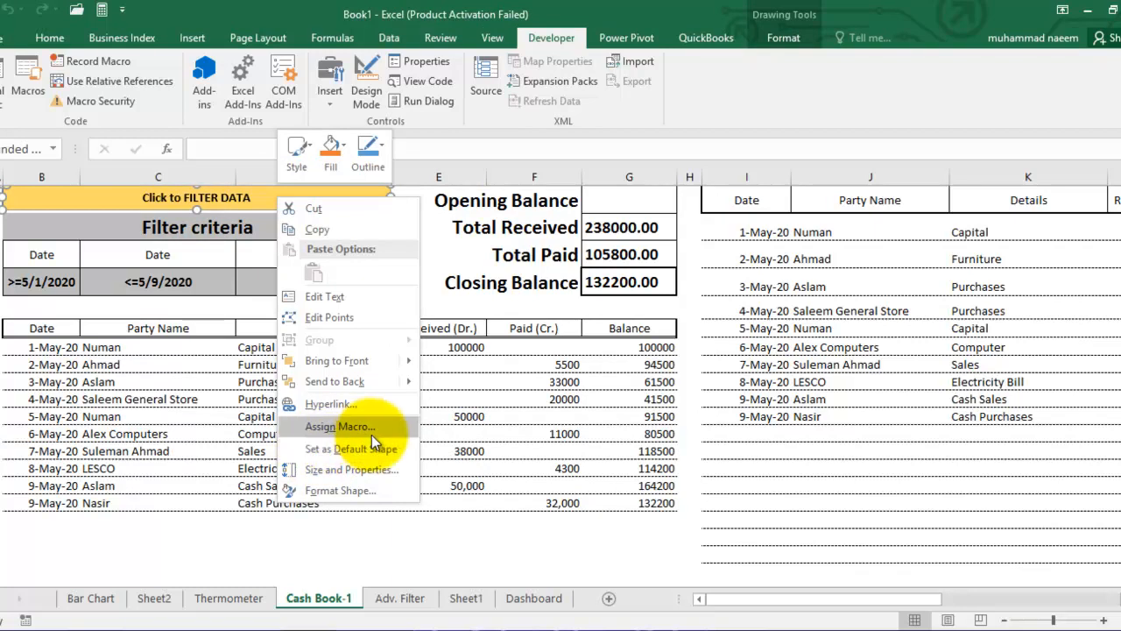
left_click(345, 428)
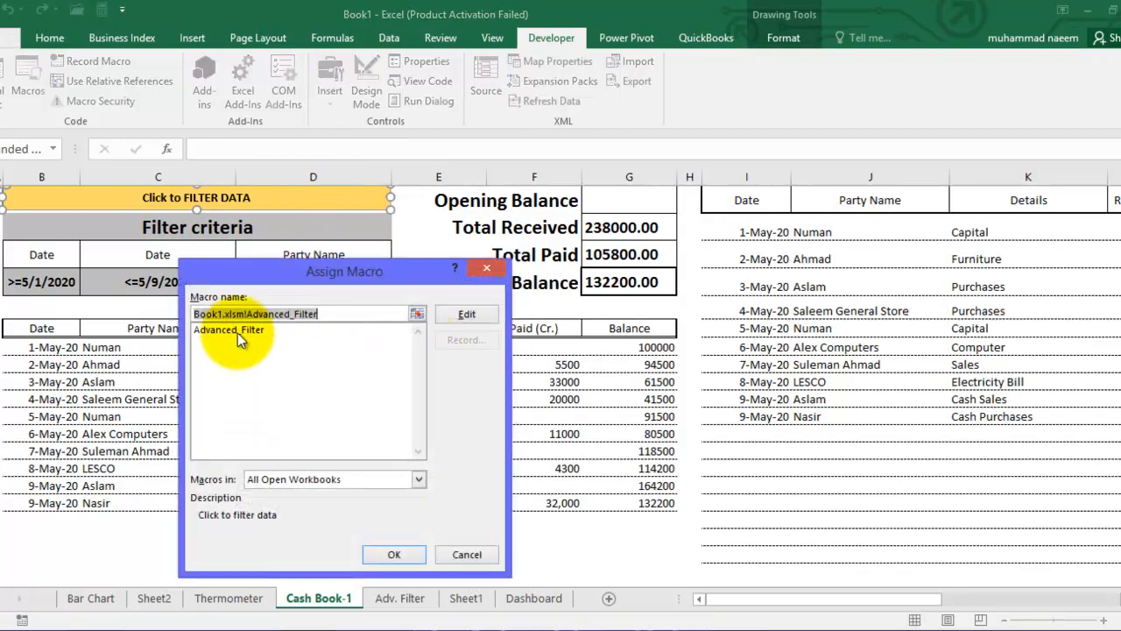
left_click(236, 330)
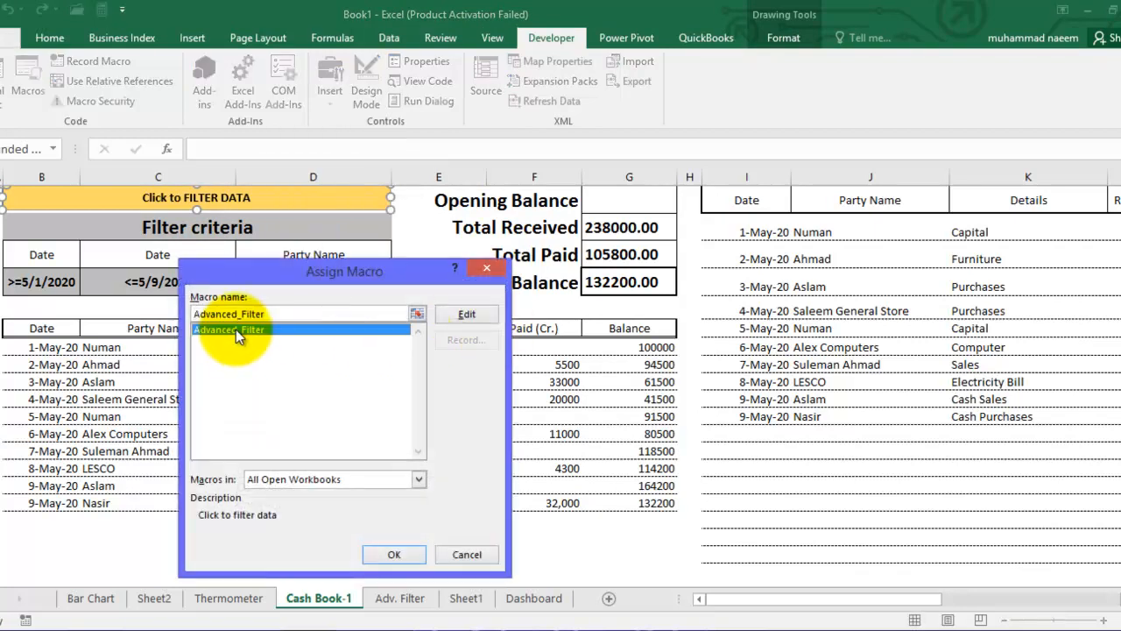
left_click(419, 479)
left_click(290, 506)
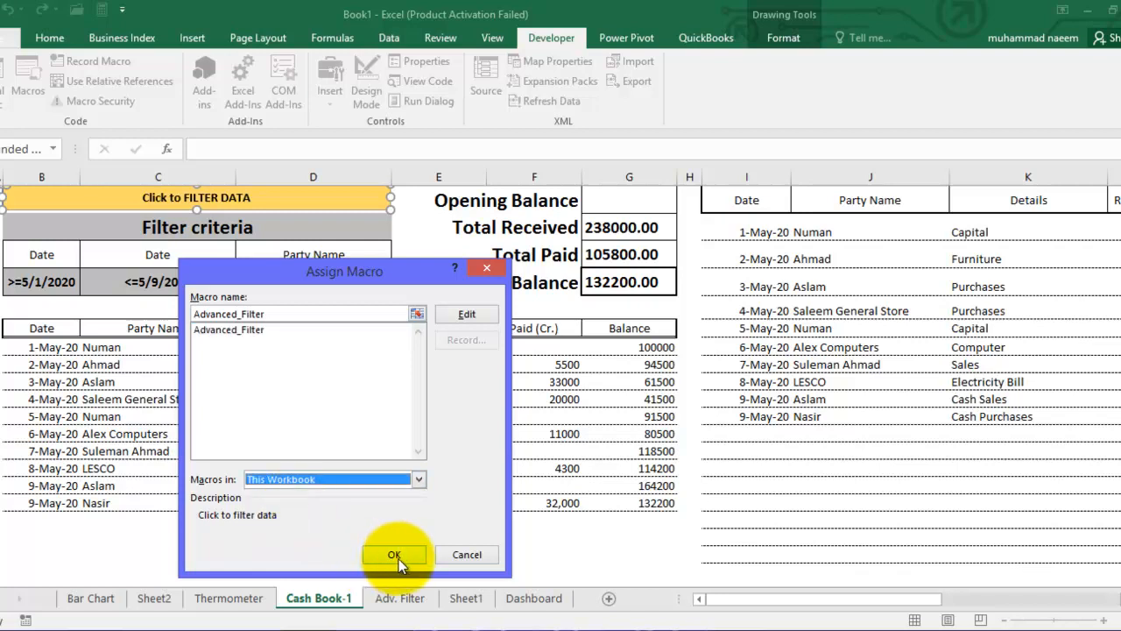
left_click(418, 479)
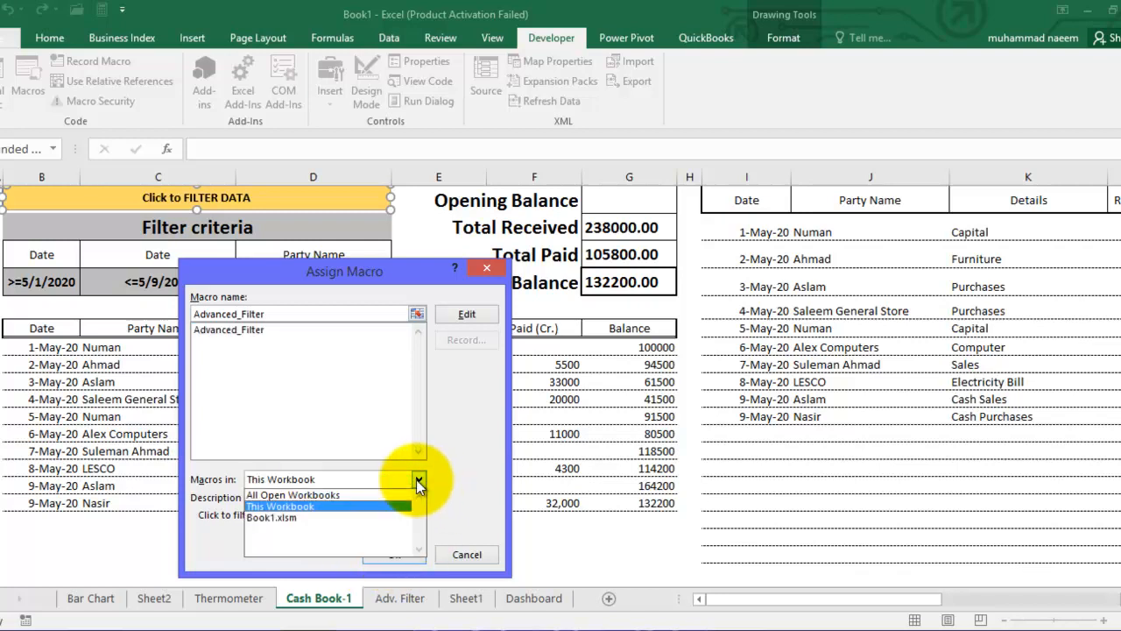
left_click(291, 518)
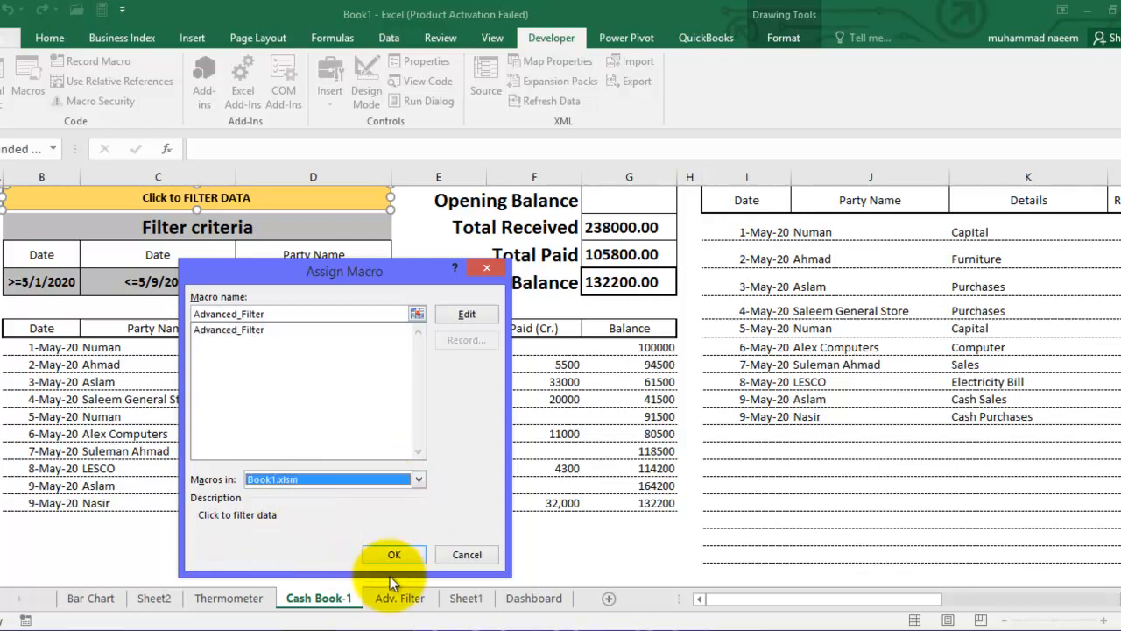
left_click(394, 554)
left_click(354, 468)
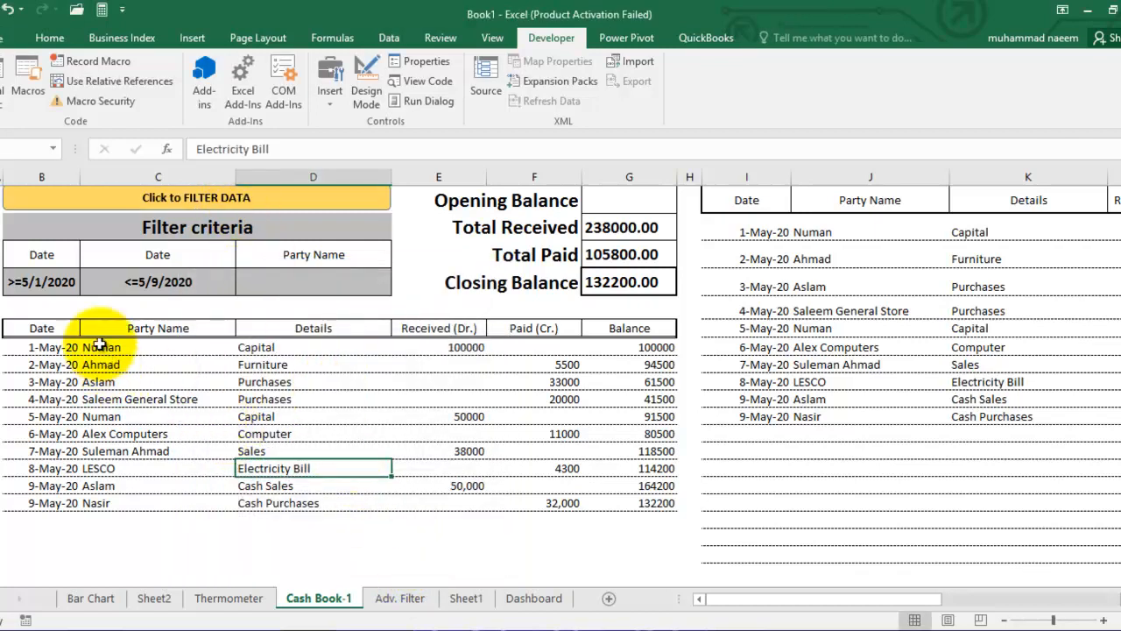
Set the end date criterion to <=5/6/2020, run the macro from the "Click to FILTER DATA" shape, and select the filtered rows.
left_click(42, 283)
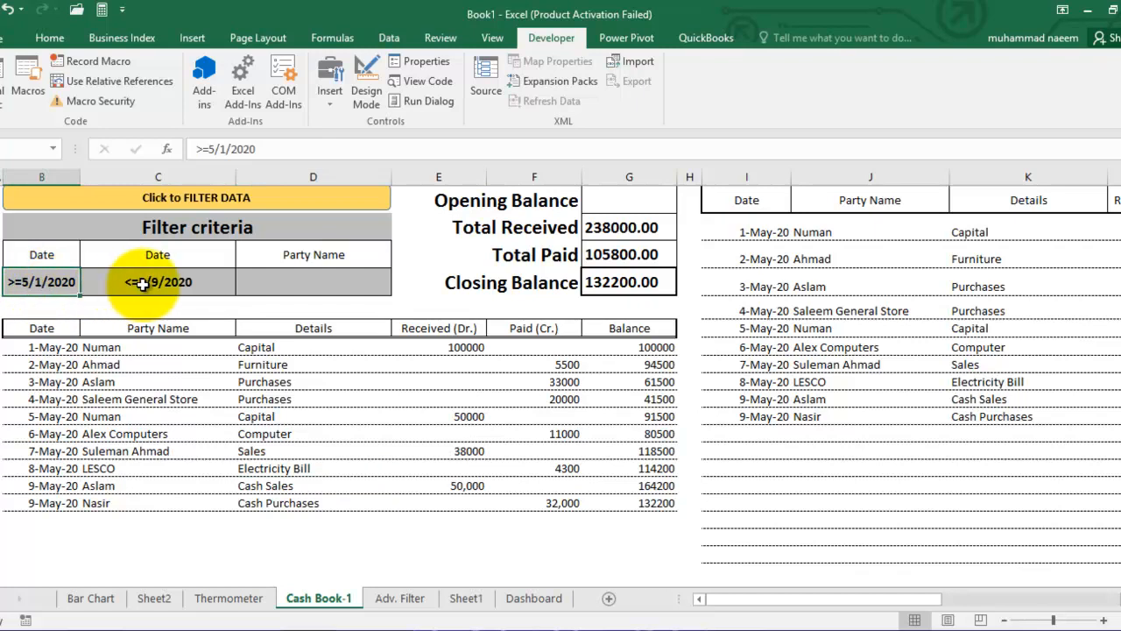
left_click(138, 285)
left_click(243, 150)
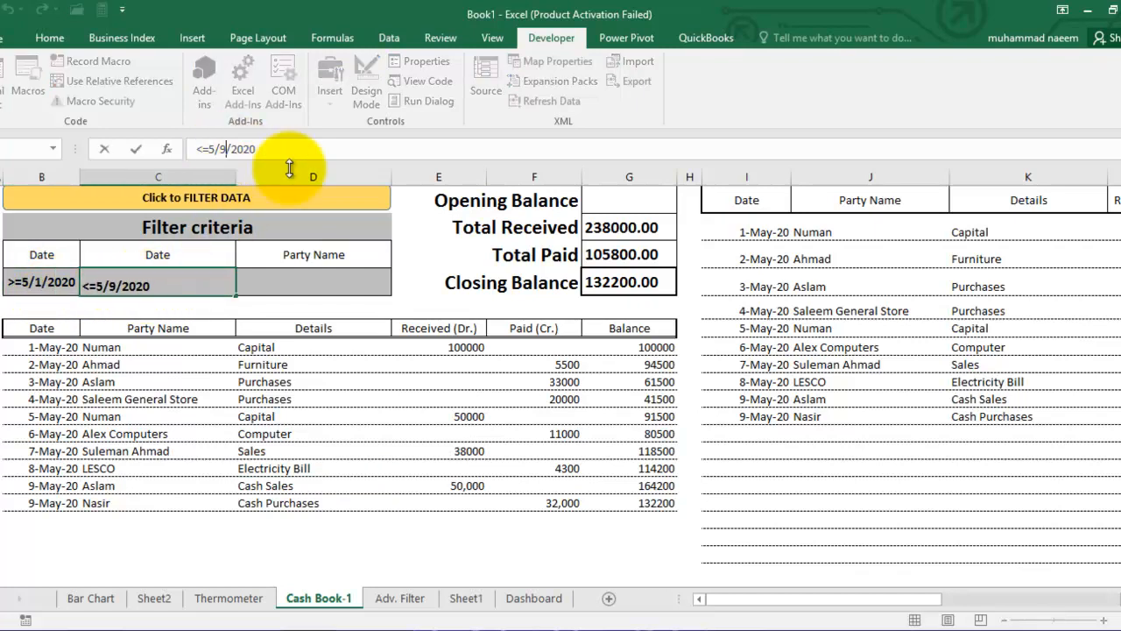
key("BackSpace")
type("6")
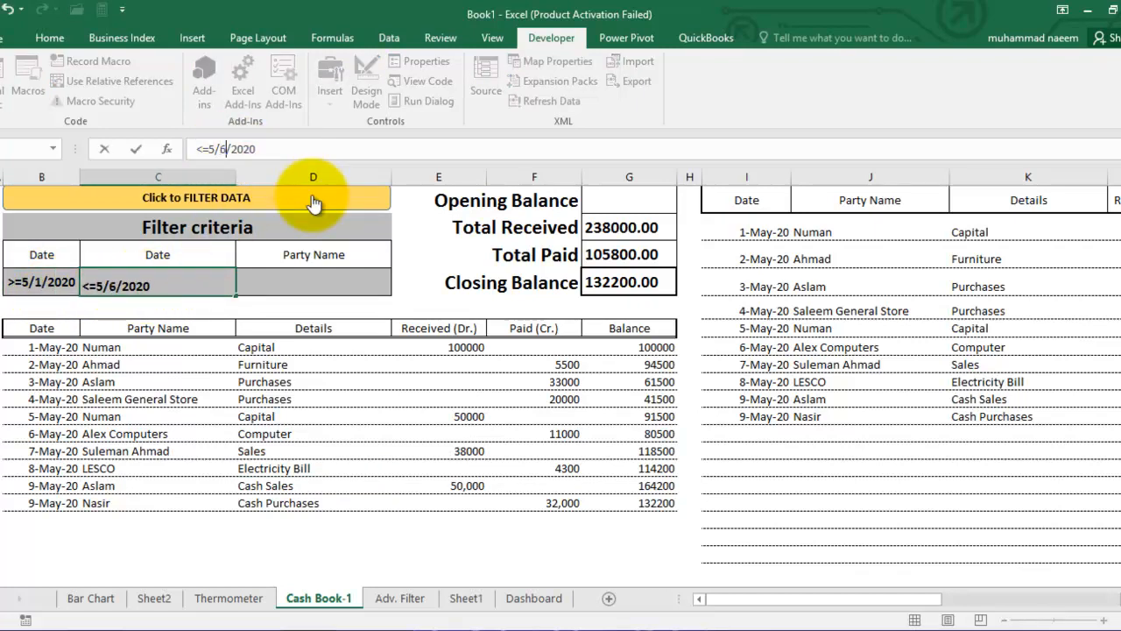
key("Return")
left_click(314, 200)
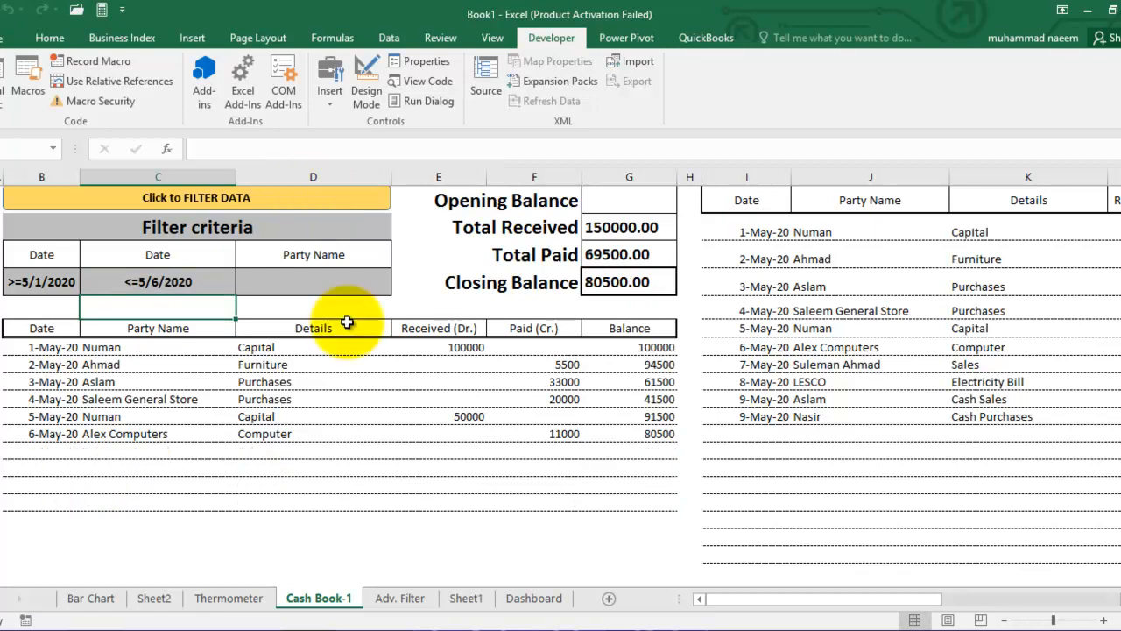
left_click_drag(26, 347, 376, 398)
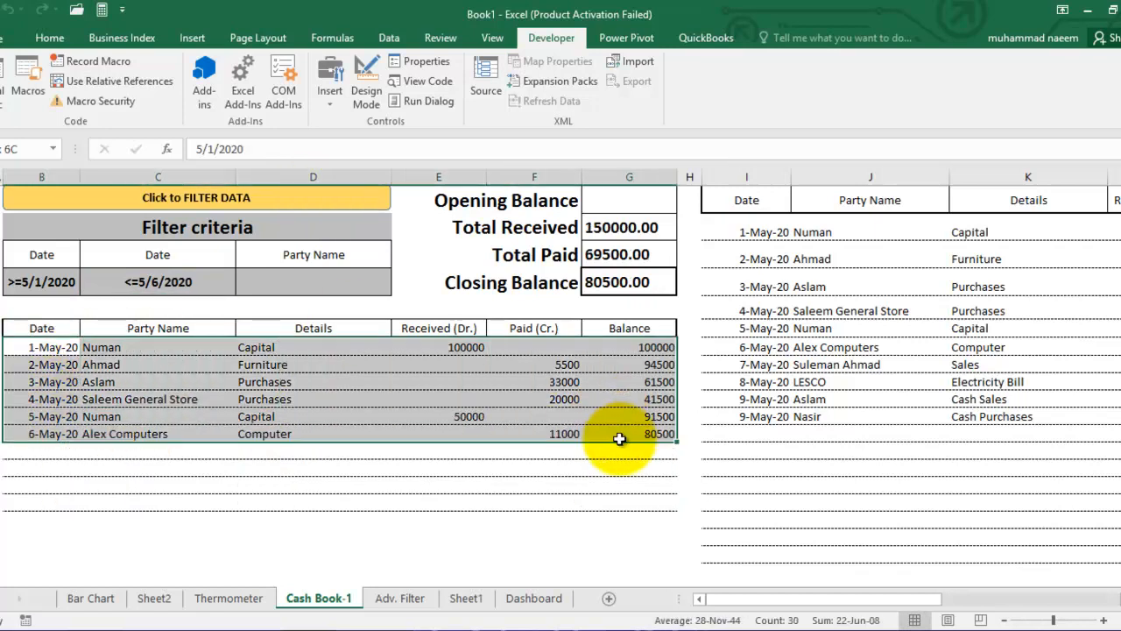
Enter the furniture supplier's name as the Party Name criterion, run the filter macro from the "Click to FILTER DATA" shape, and select the filtered row.
left_click(40, 281)
left_click(168, 281)
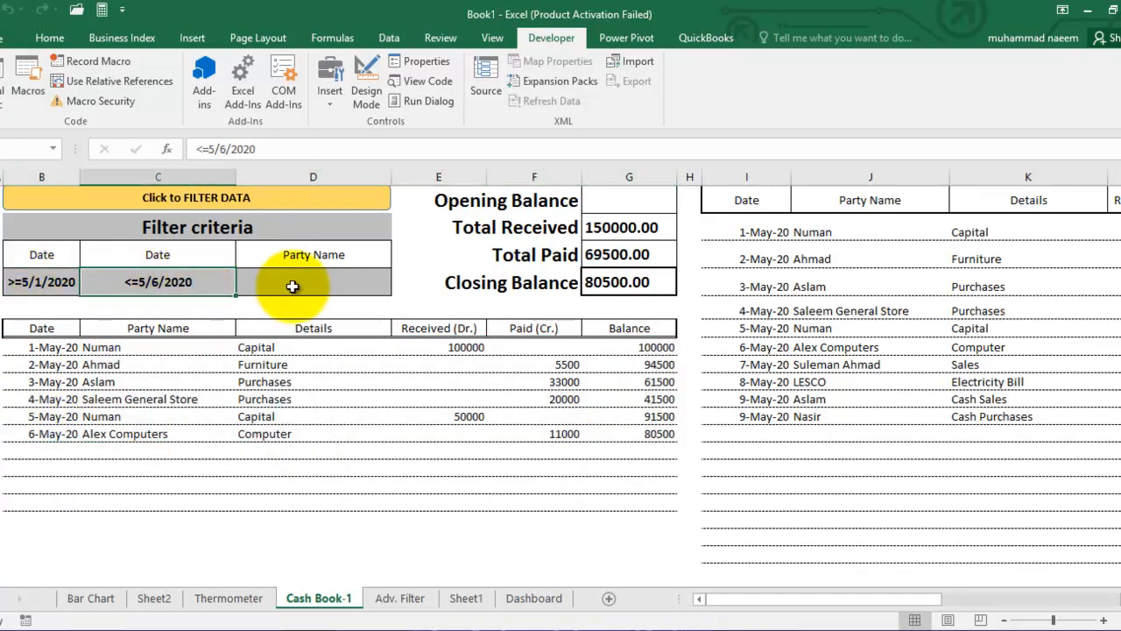
left_click(350, 295)
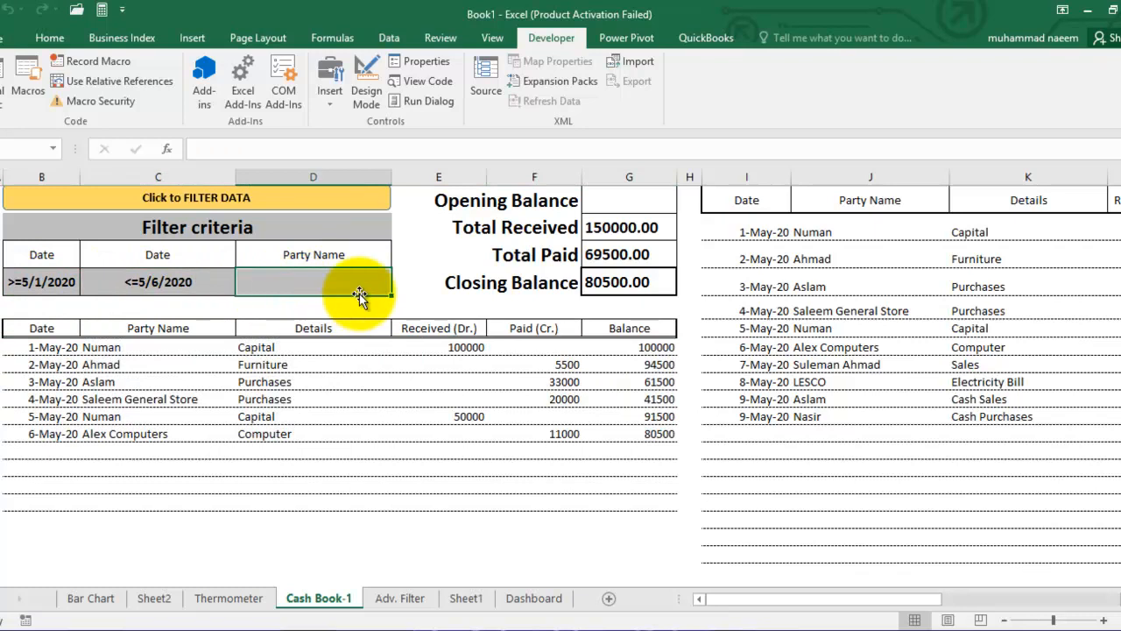
type("Ahmad")
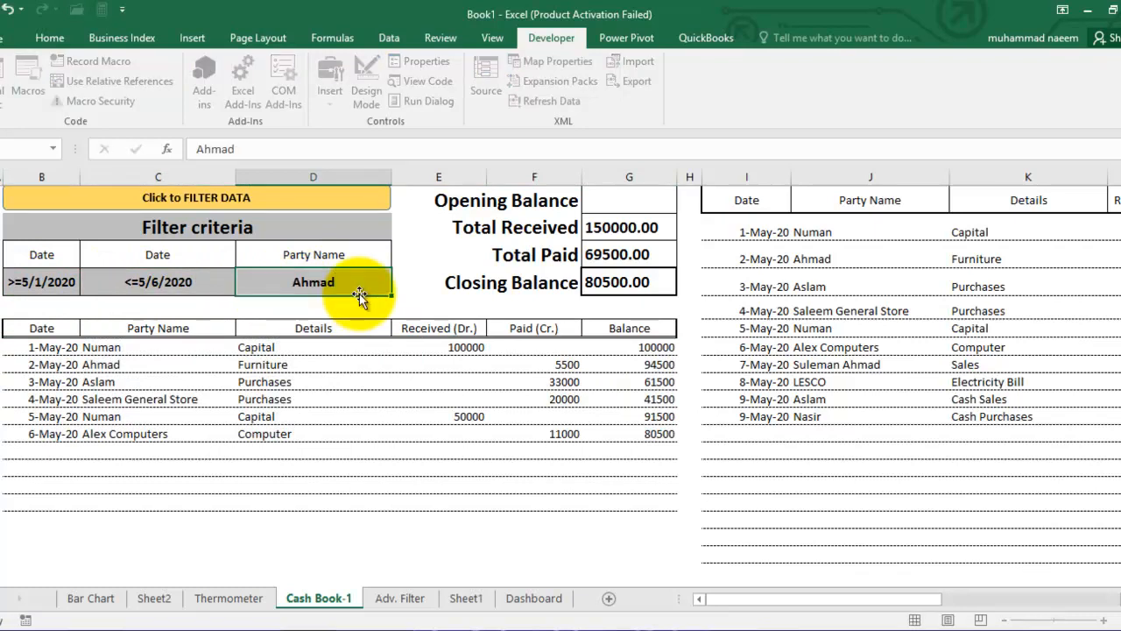
key("Return")
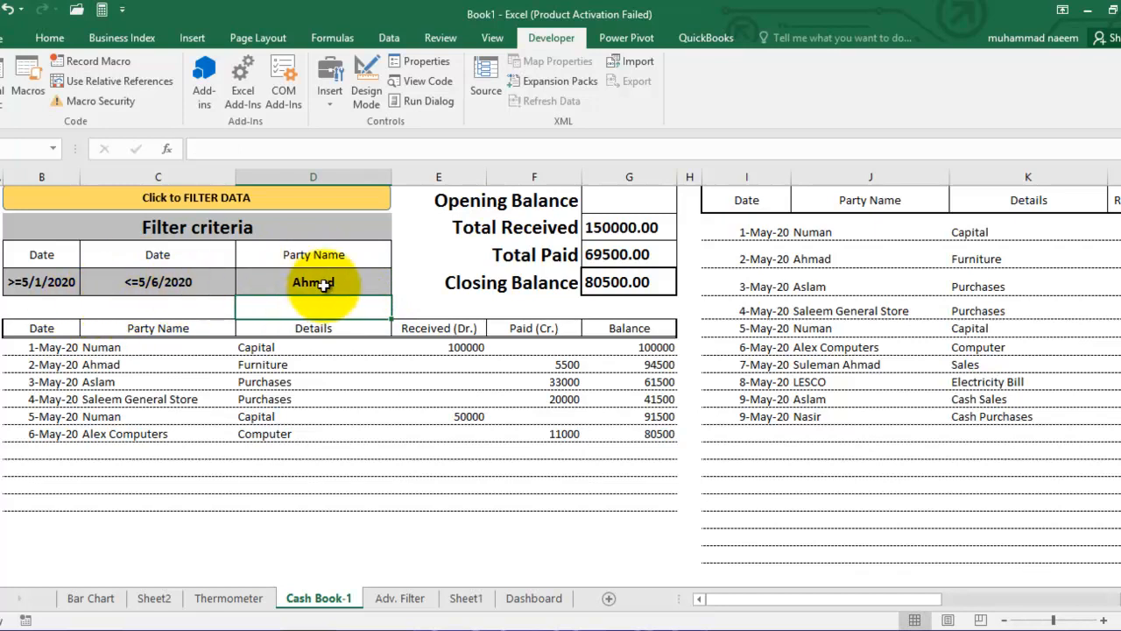
left_click(253, 205)
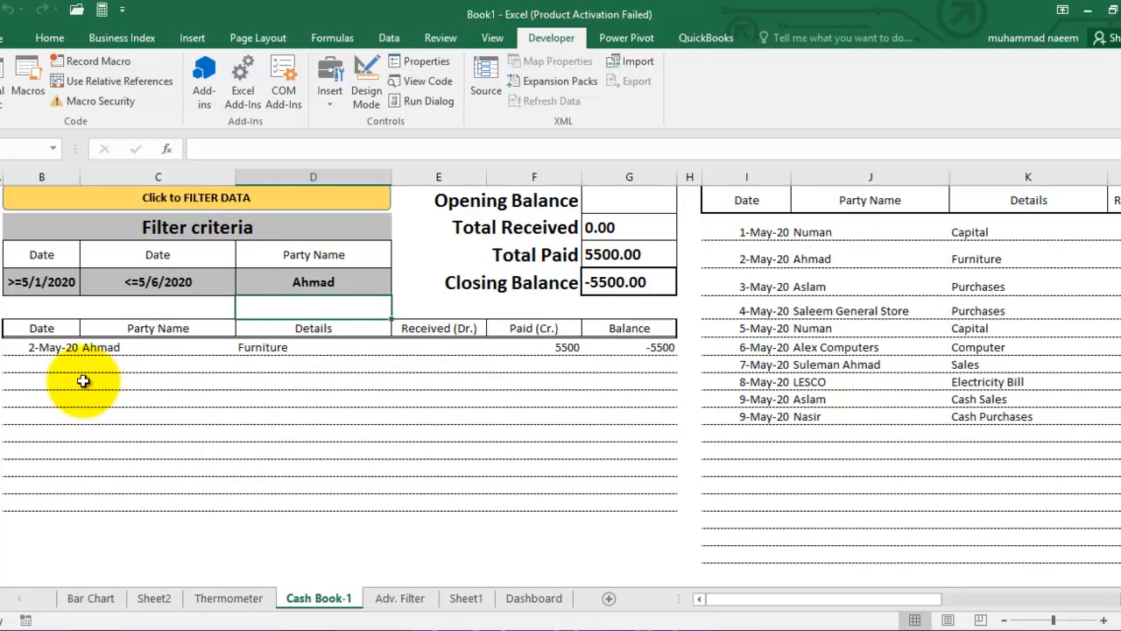
left_click_drag(38, 348, 656, 363)
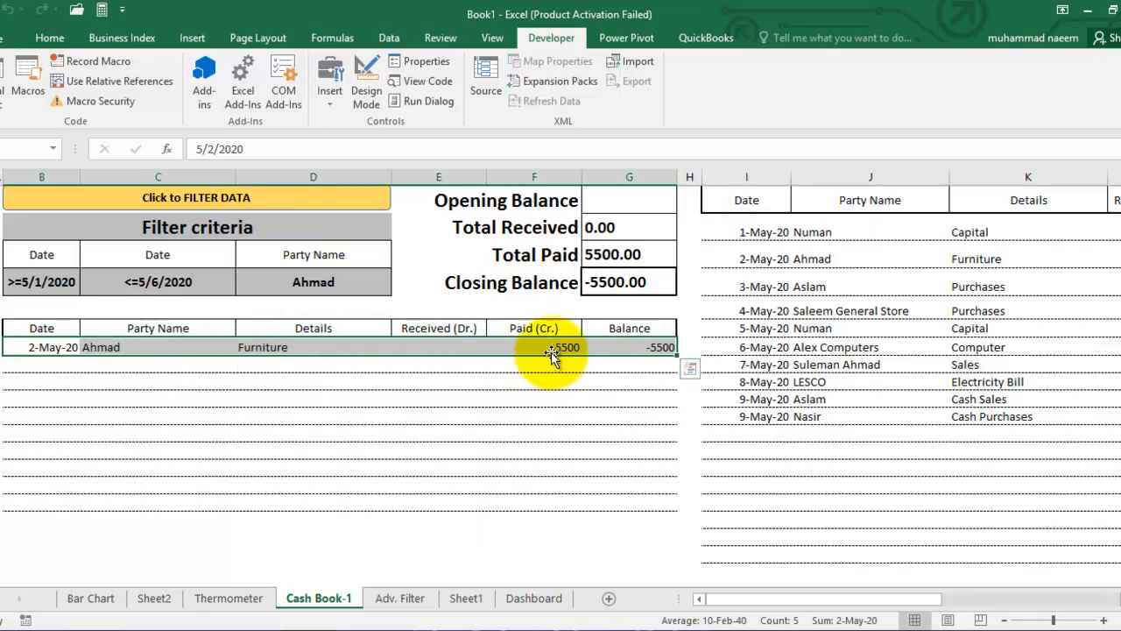
Examine the Balance formulas in the first two report rows, G13 and G14, and the Received and Paid cells they reference.
left_click(642, 348)
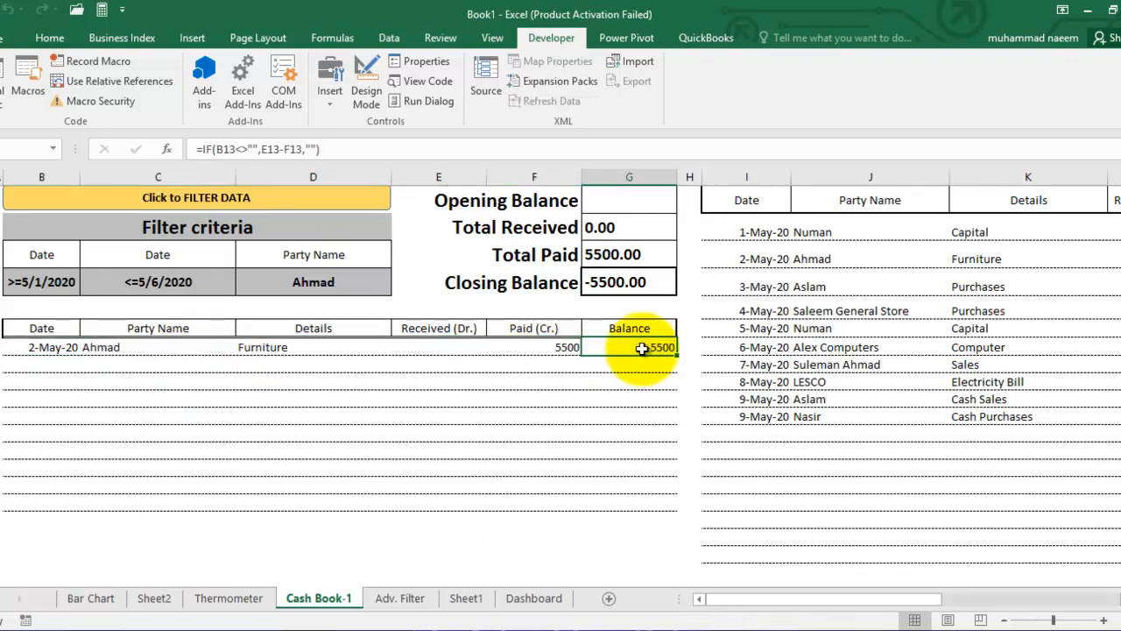
left_click(613, 418)
left_click_drag(645, 349, 654, 516)
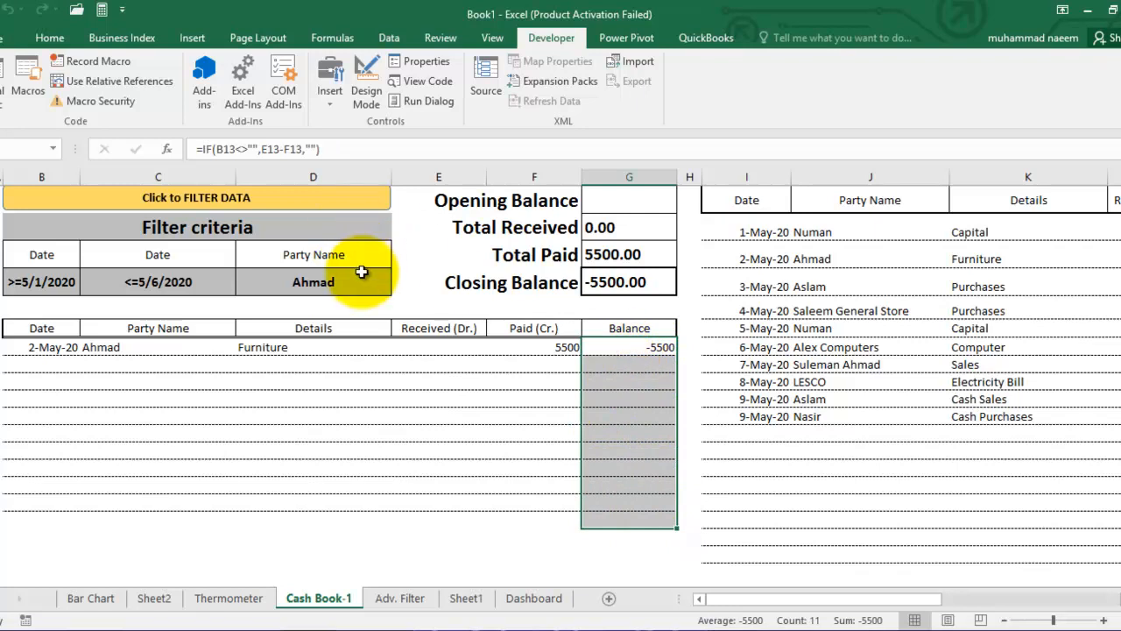
left_click(637, 349)
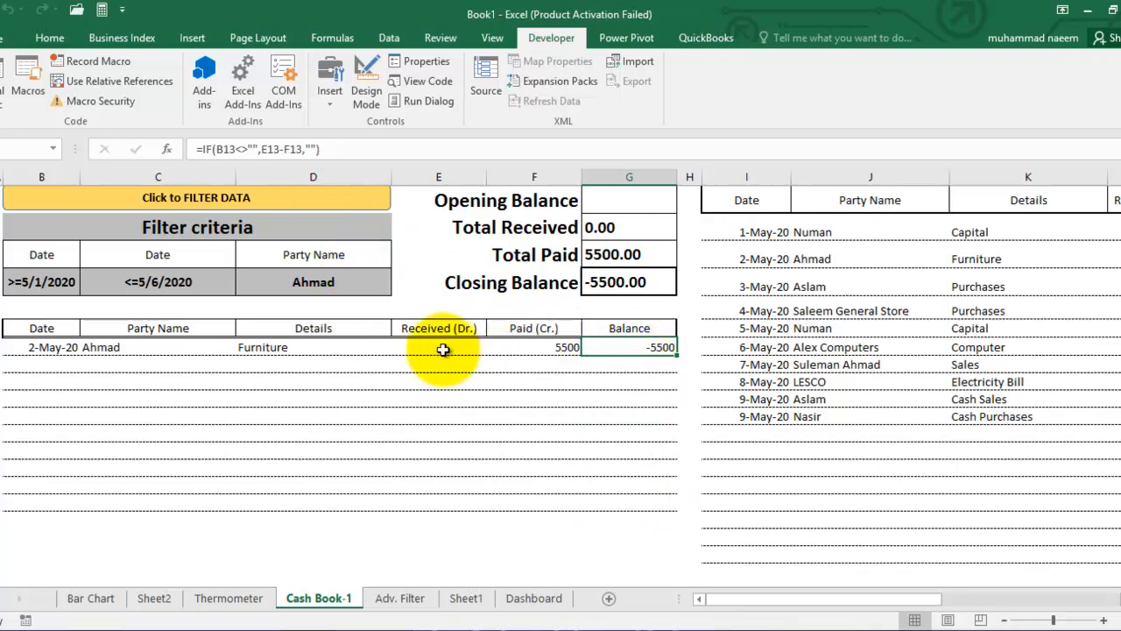
left_click(534, 347)
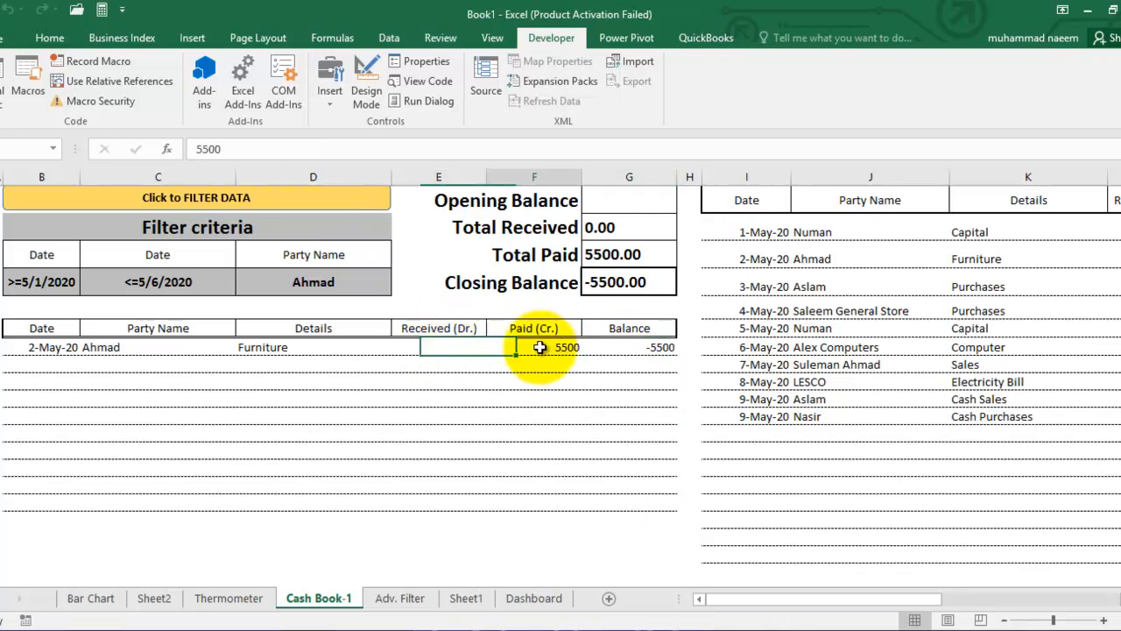
left_click(639, 347)
double_click(648, 362)
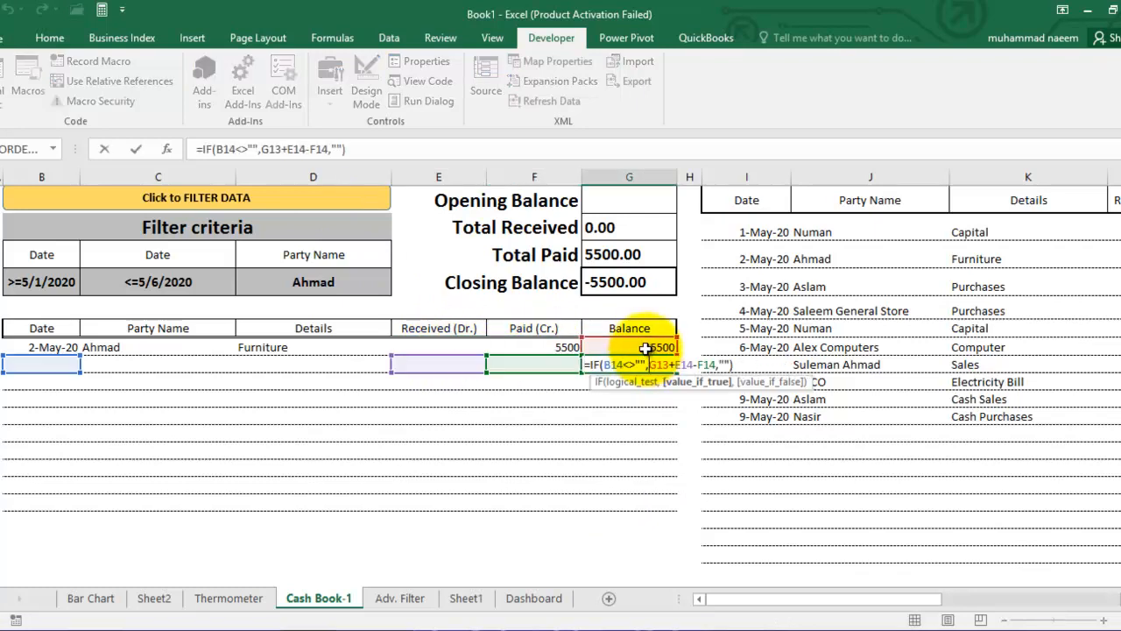
key("Escape")
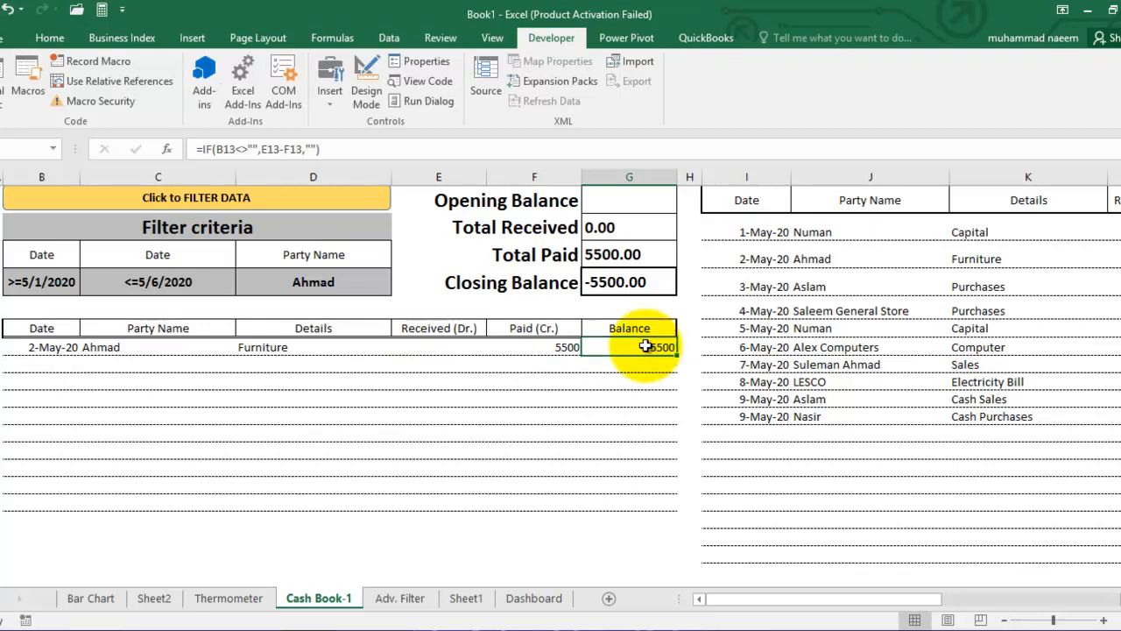
double_click(645, 348)
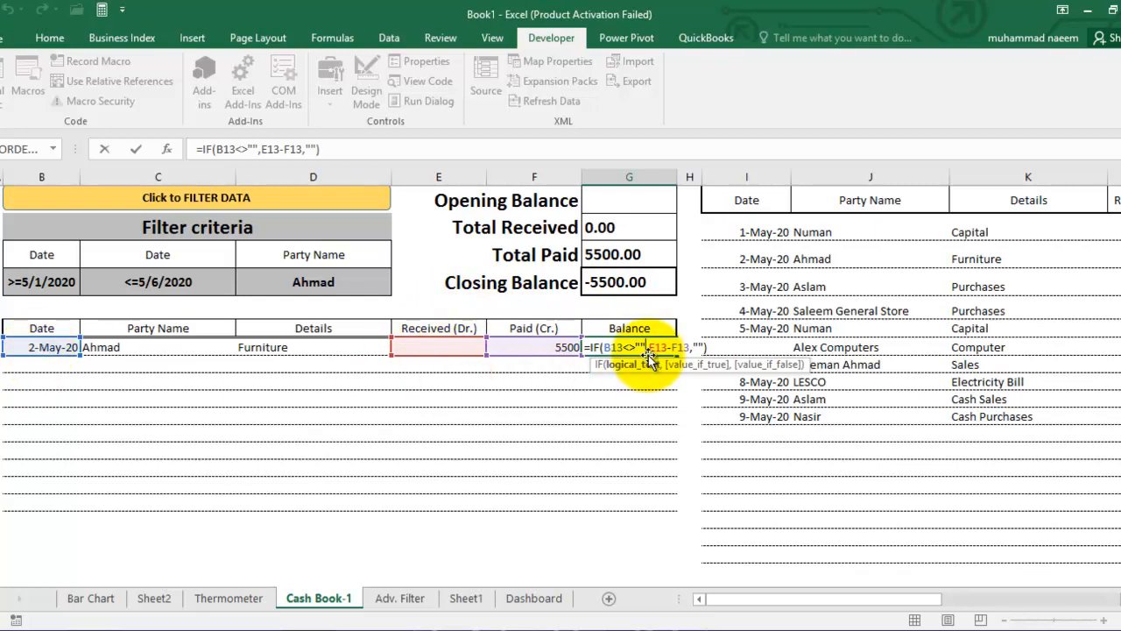
key("Return")
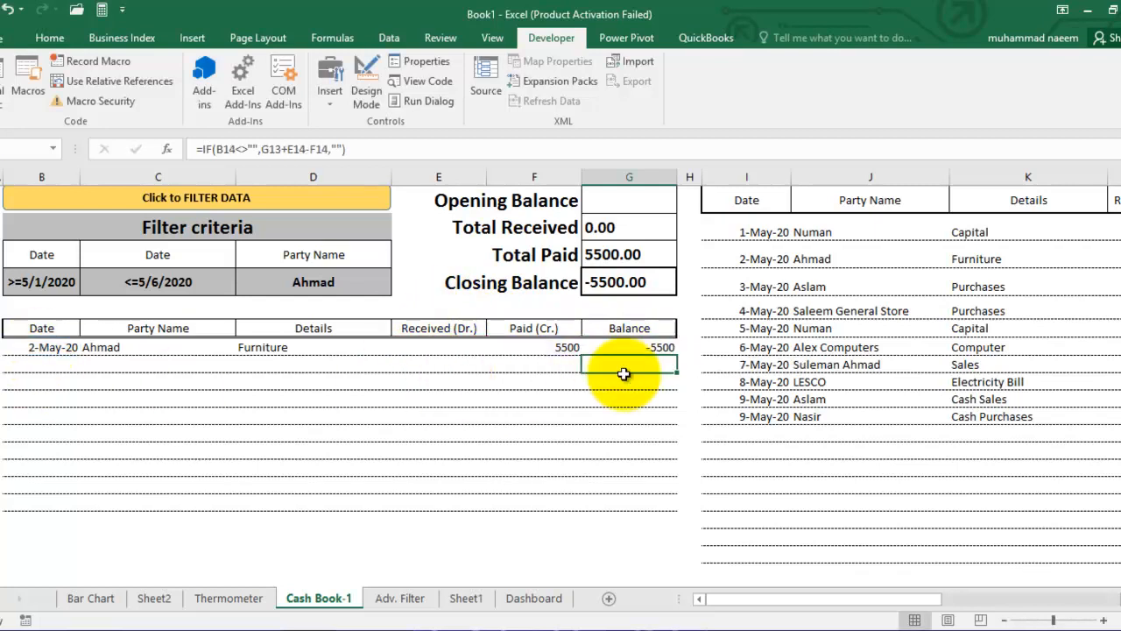
Clear the date of the filtered entry in B13 to test the Balance formula, and undo the deletion.
left_click(56, 353)
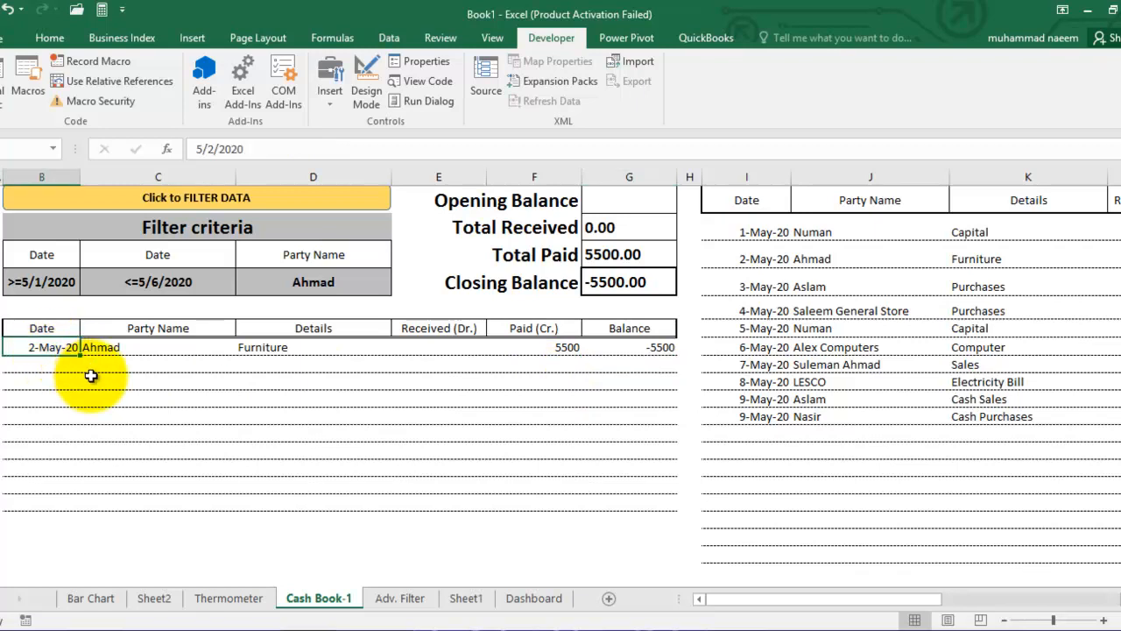
key("Delete")
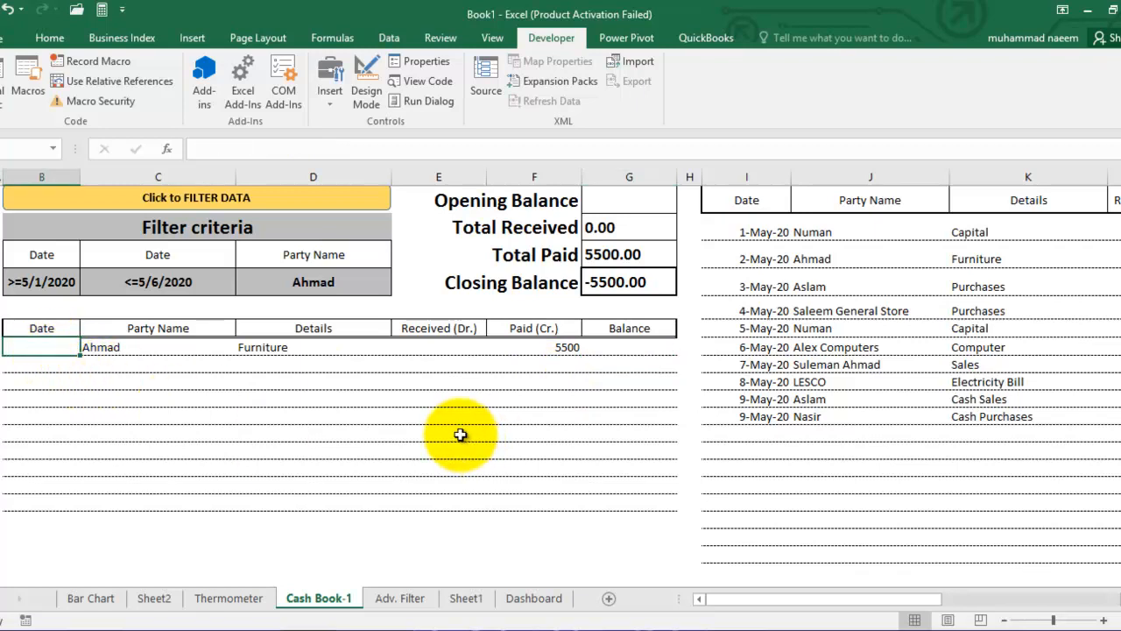
key("ctrl+z")
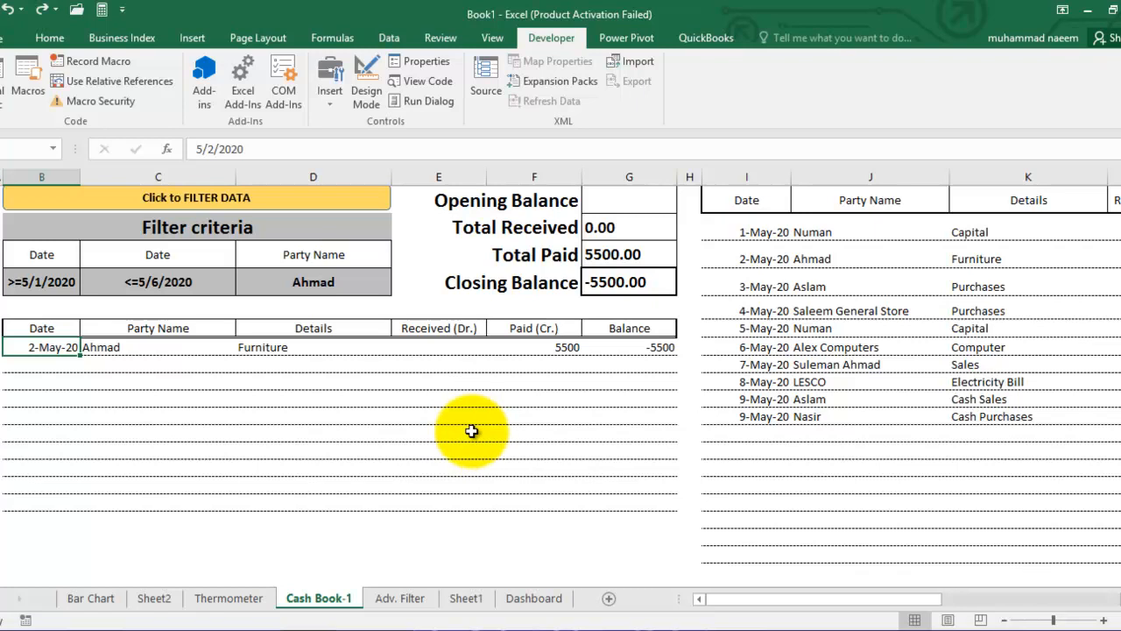
Examine the running Balance formula in G14 of the second report row and leave it as it is.
left_click(651, 364)
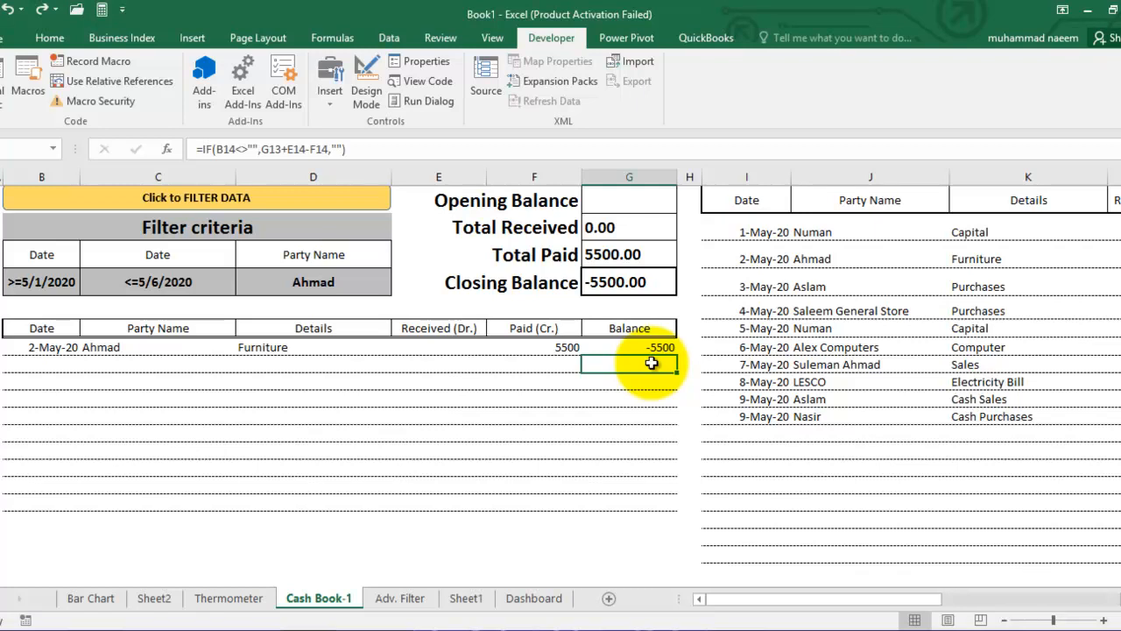
double_click(652, 363)
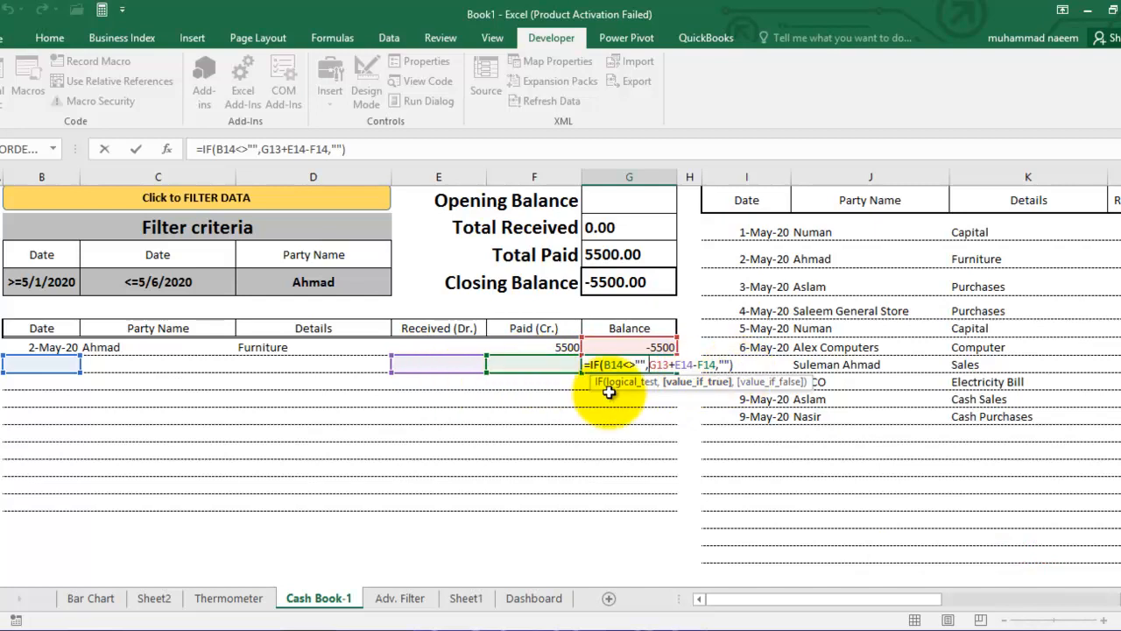
key("Return")
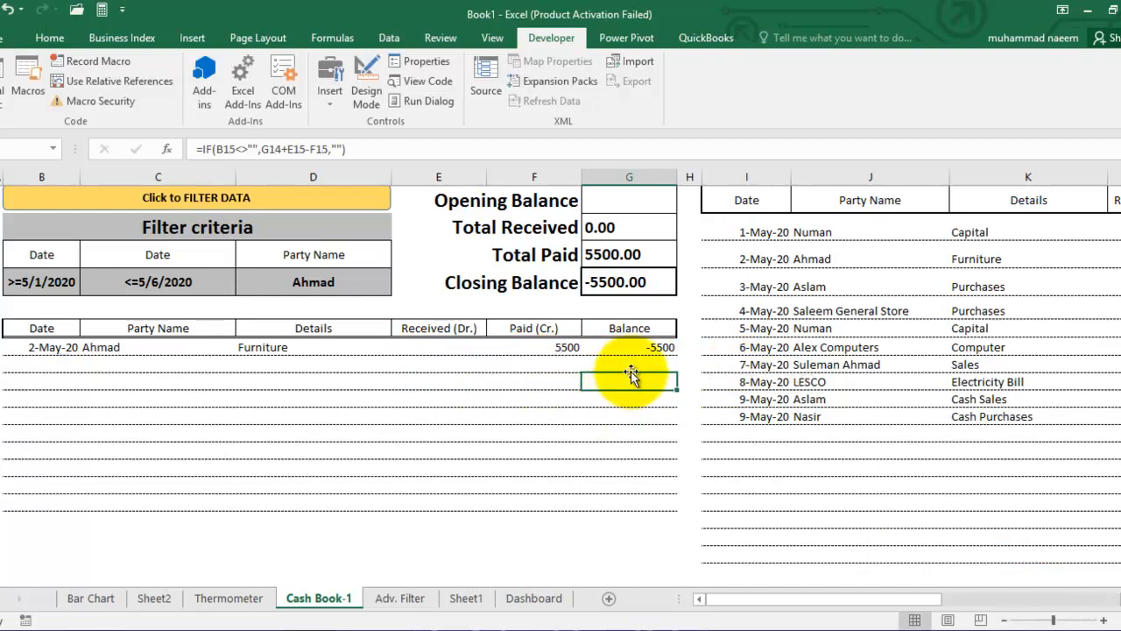
scroll(382, 358, "up", 1)
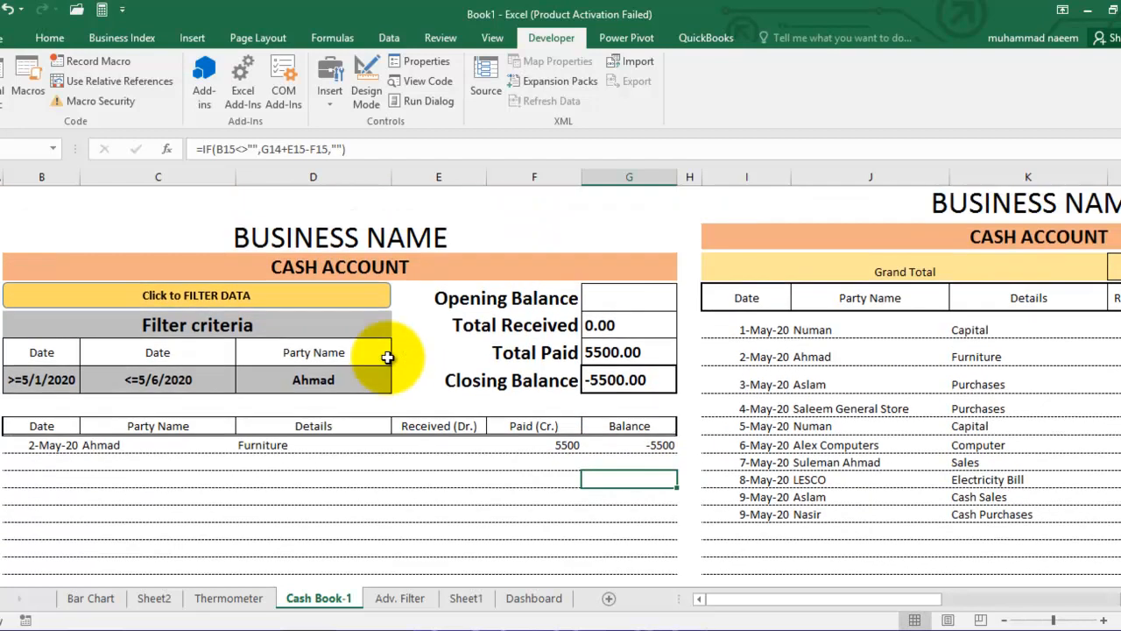